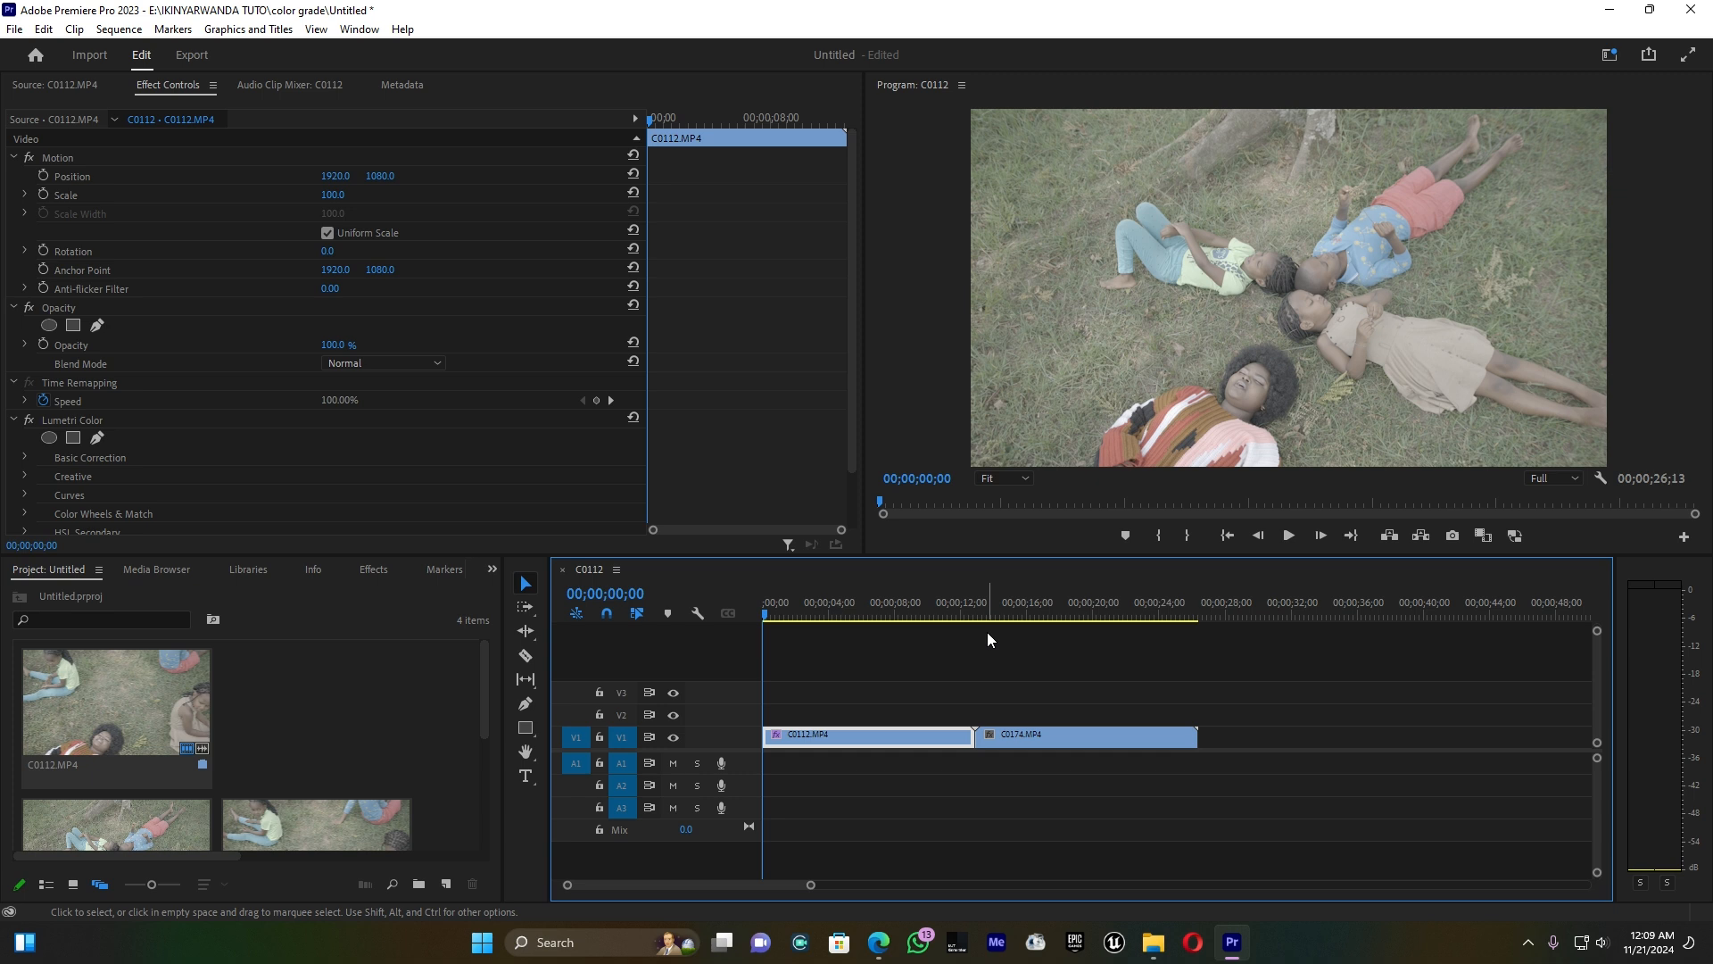
Step: Review the footage of clips C0112.MP4 and C0174.MP4 across the sequence, including an enlarged preview of the first clip
drag(785, 616, 898, 615)
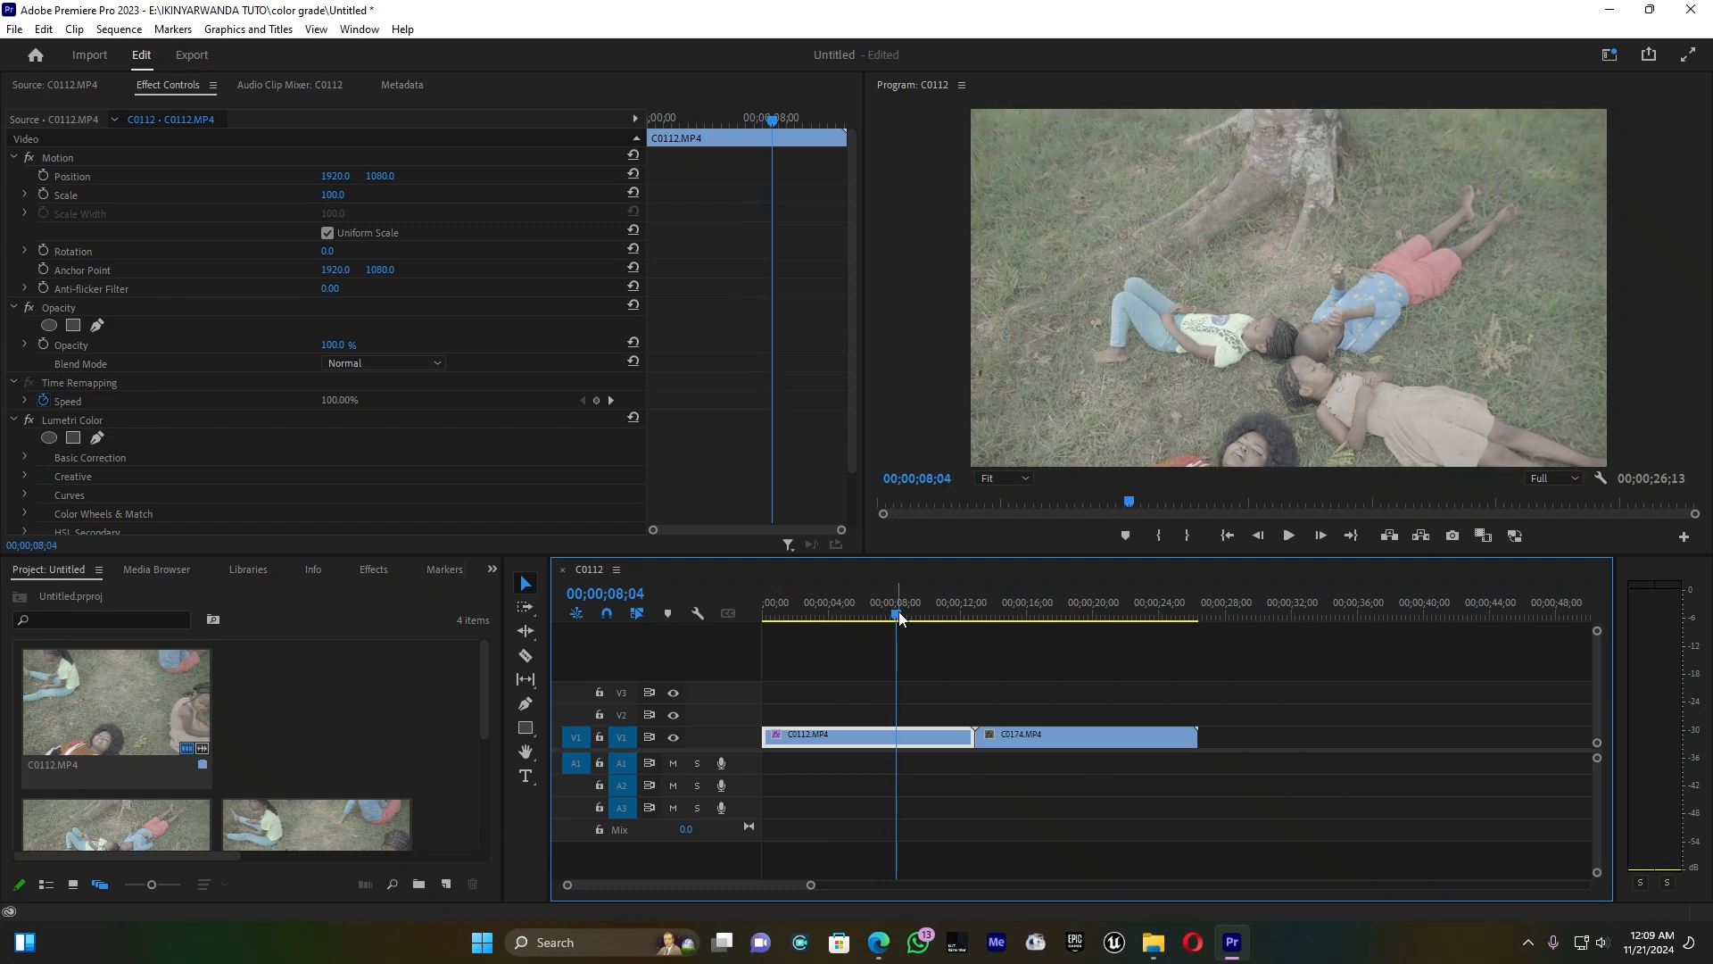
drag(897, 612, 773, 627)
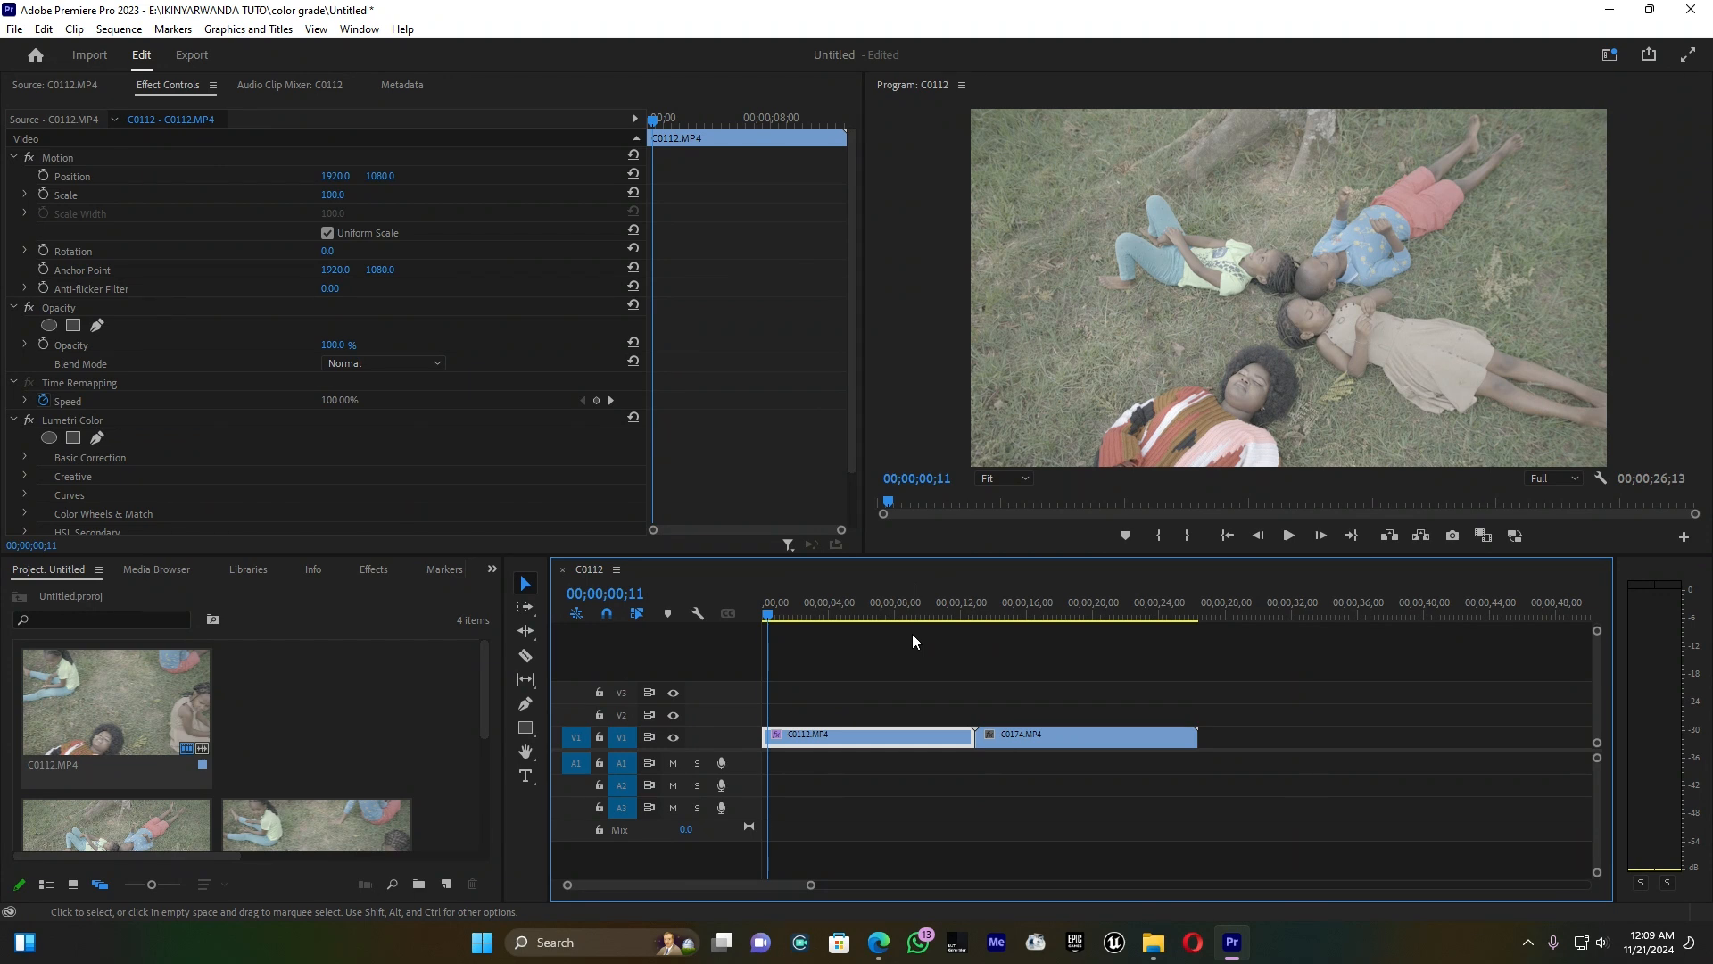
drag(774, 614, 1111, 614)
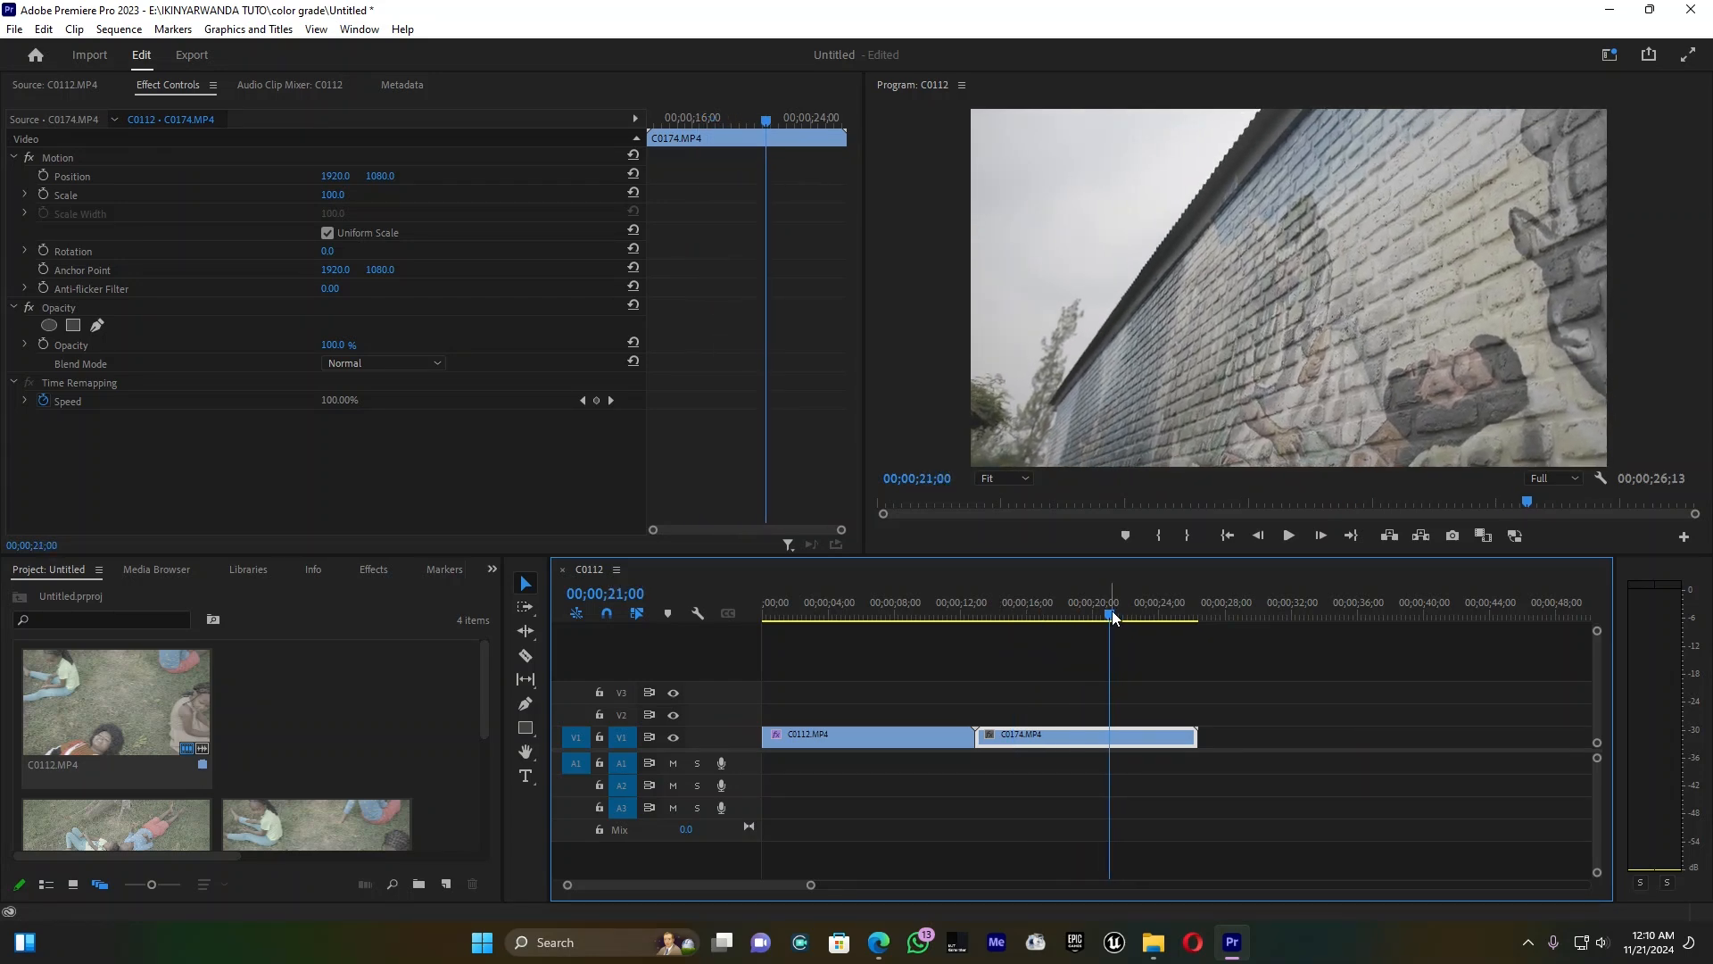
drag(1112, 611, 853, 607)
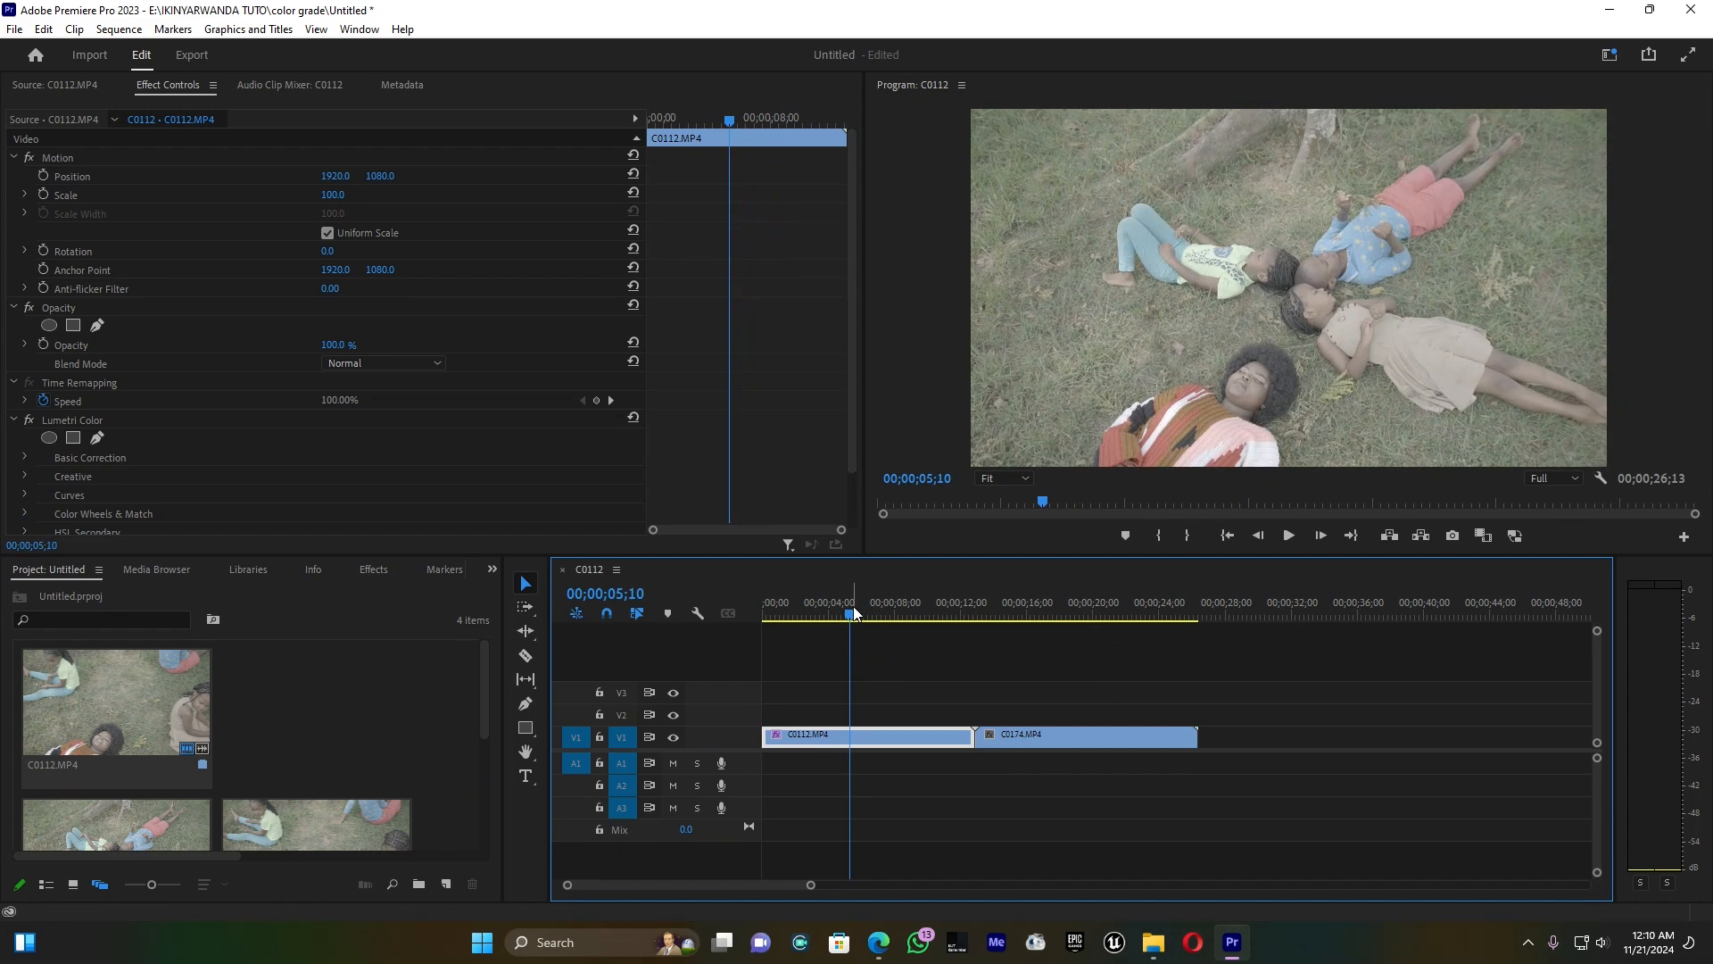
key(grave)
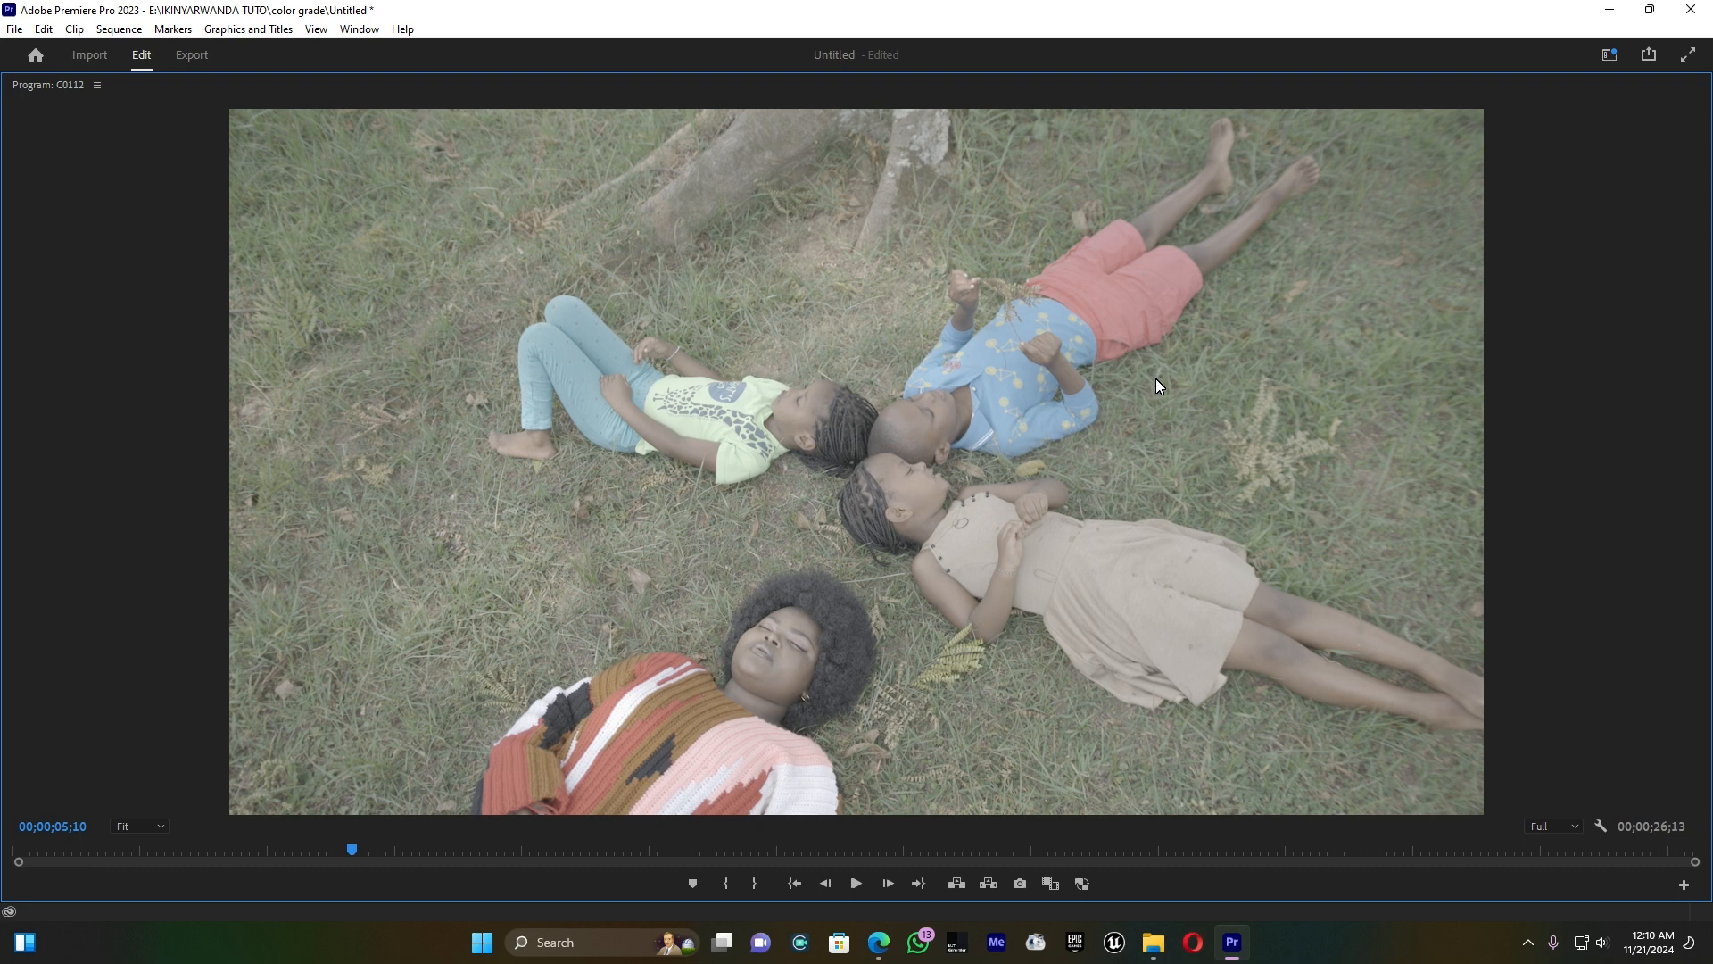
key(grave)
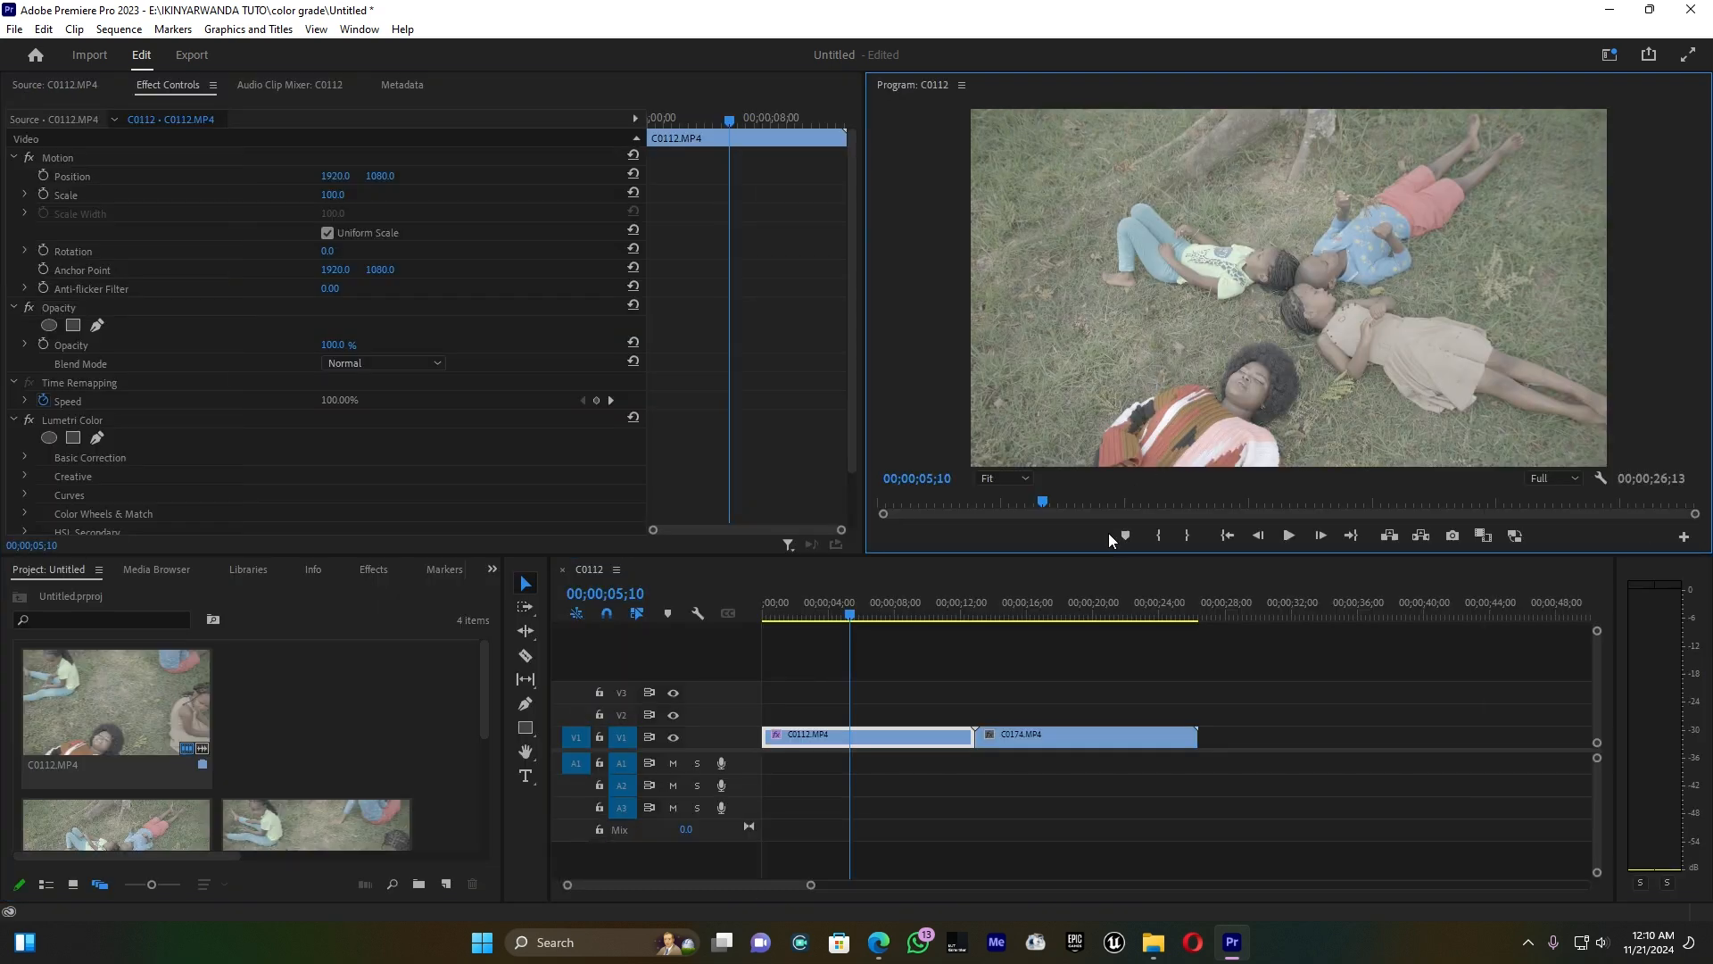
click(865, 617)
drag(865, 616, 812, 620)
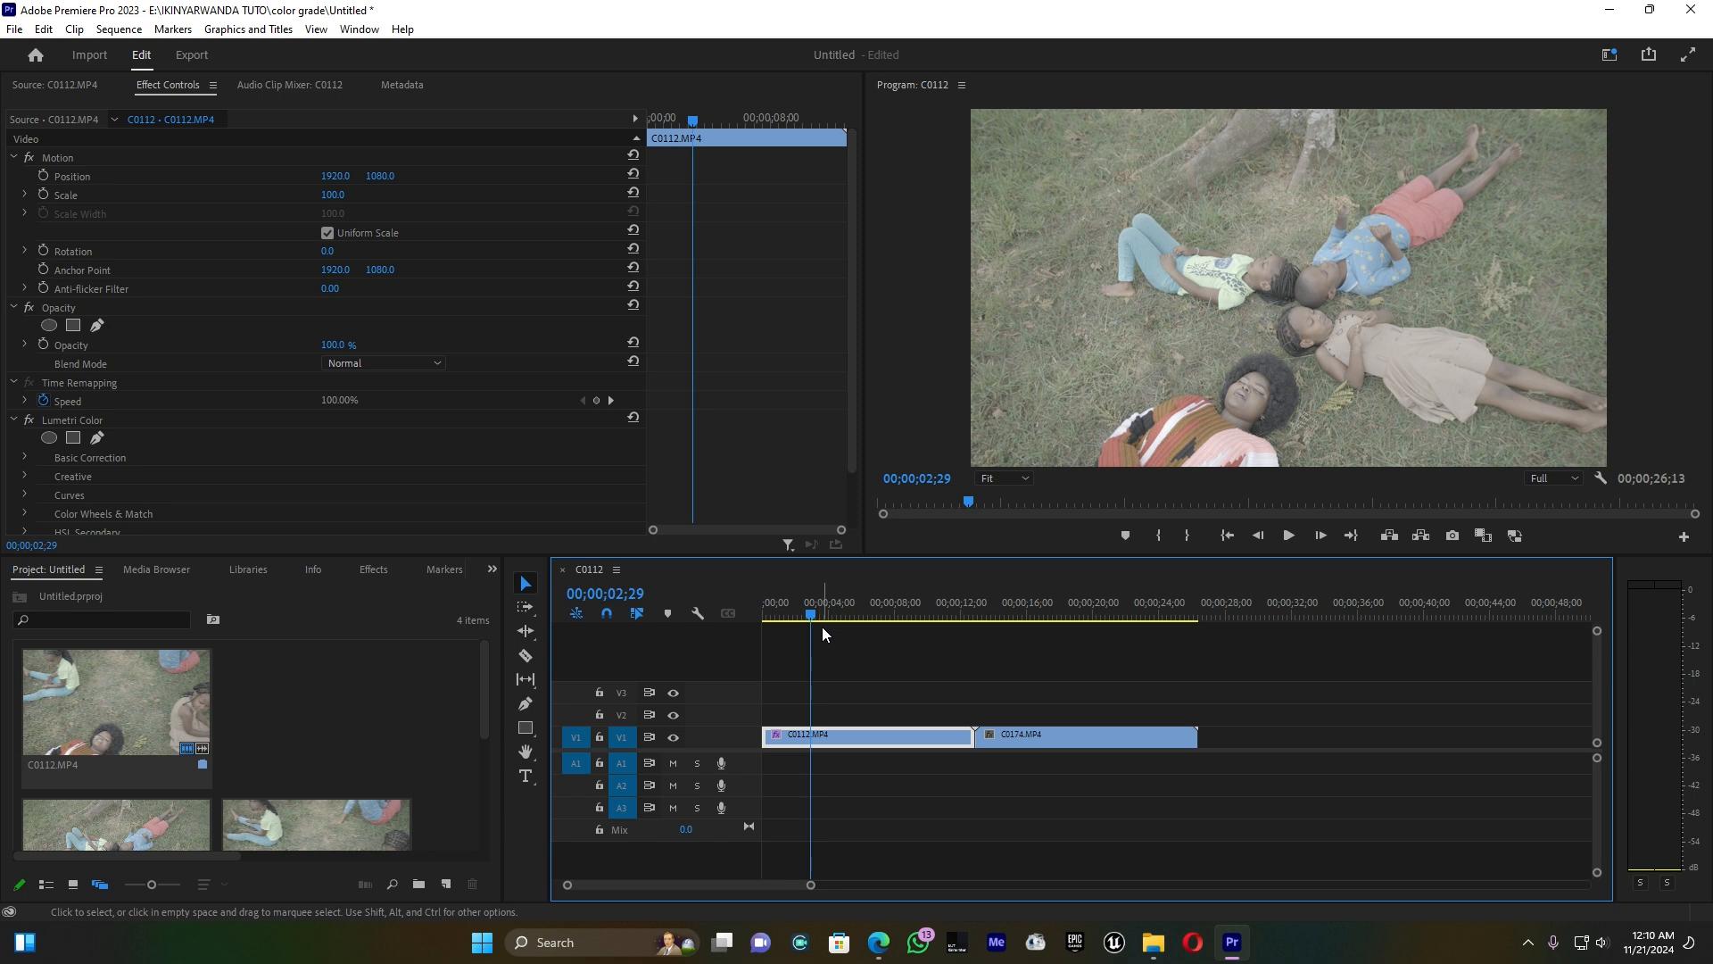
drag(814, 614, 870, 612)
drag(811, 884, 922, 884)
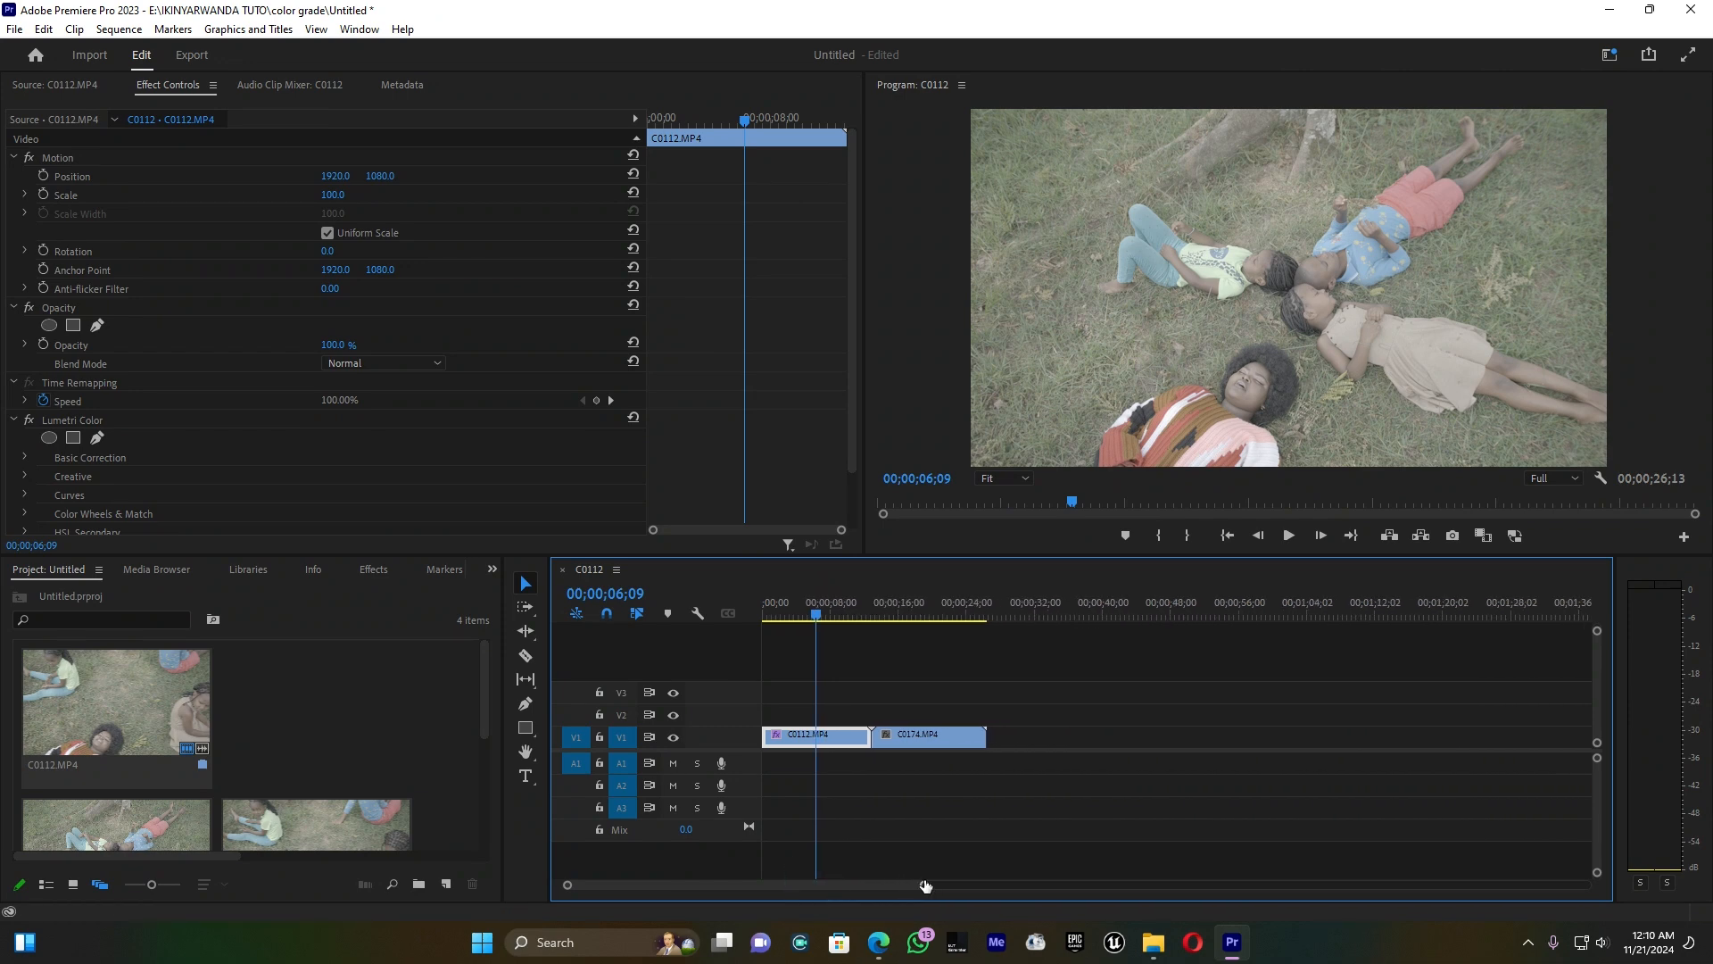
click(841, 615)
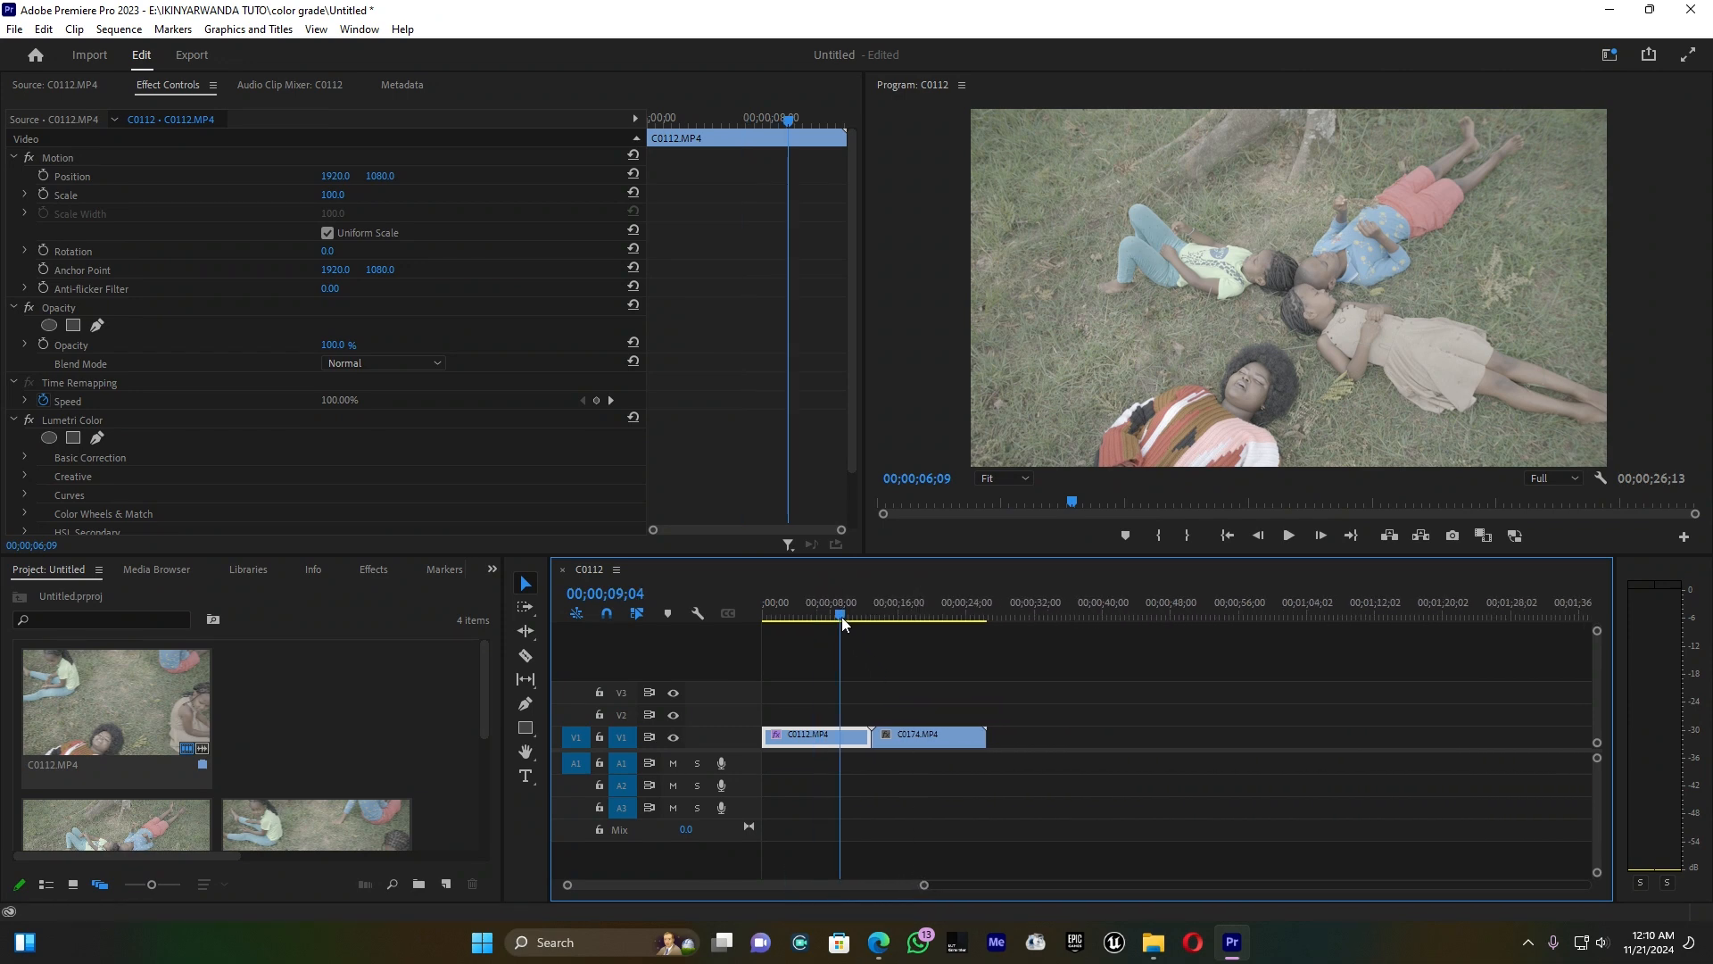
click(886, 610)
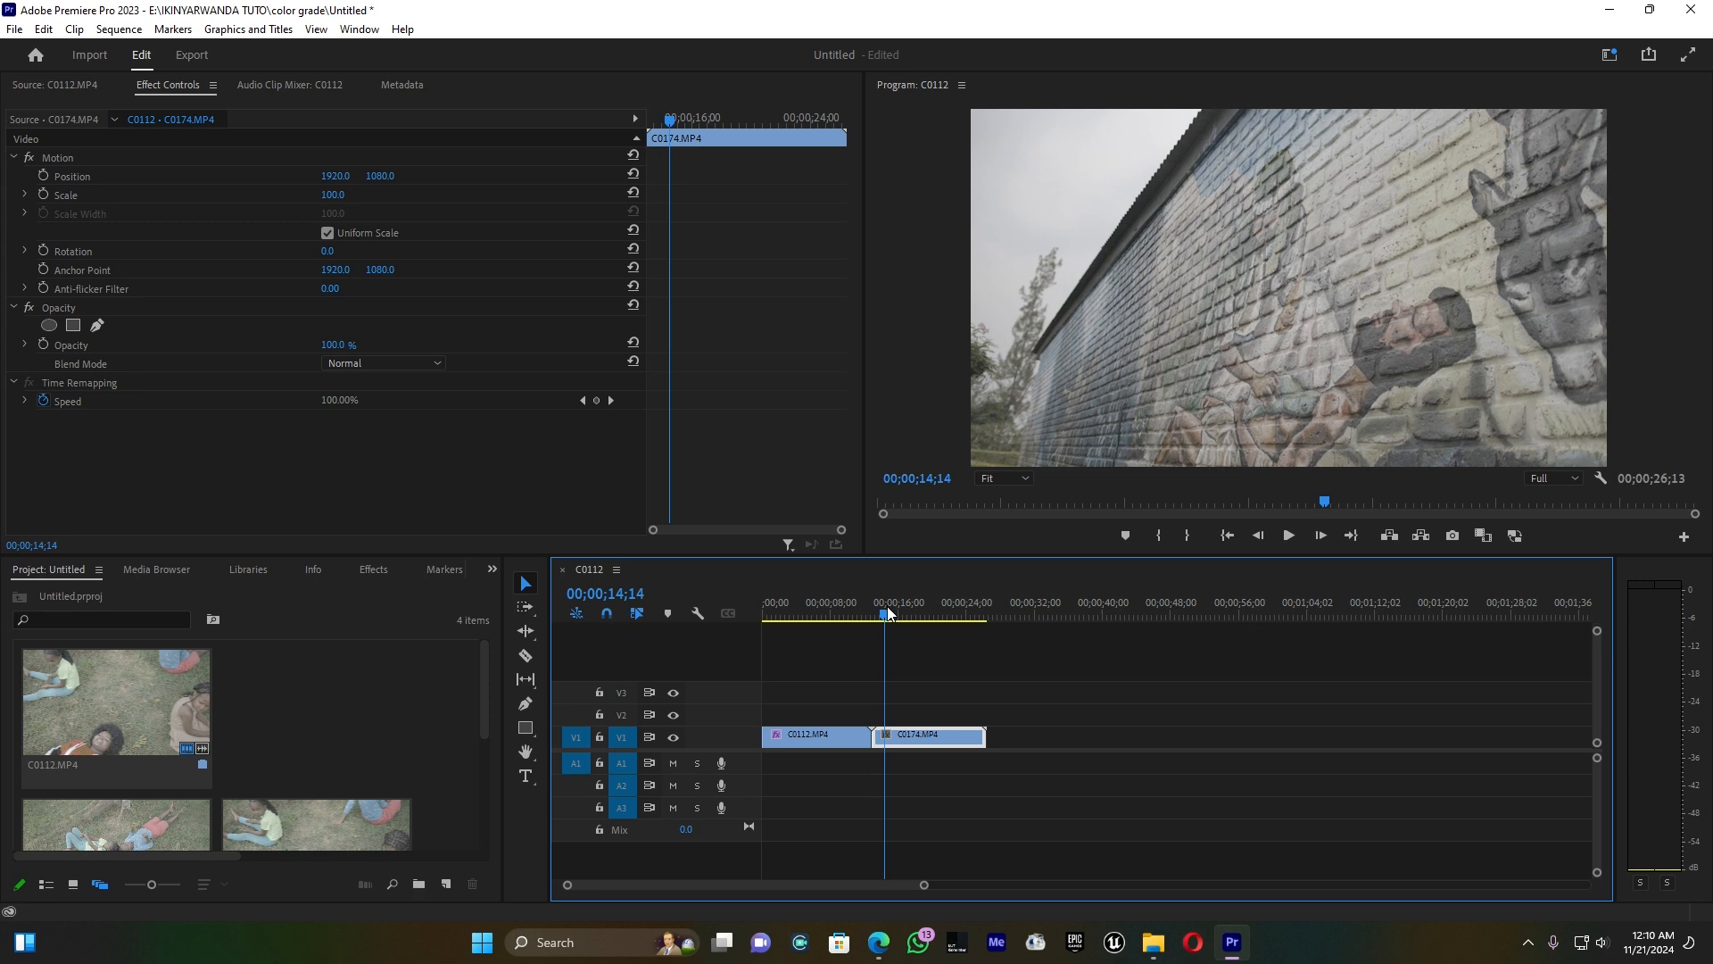
click(1019, 735)
click(1276, 741)
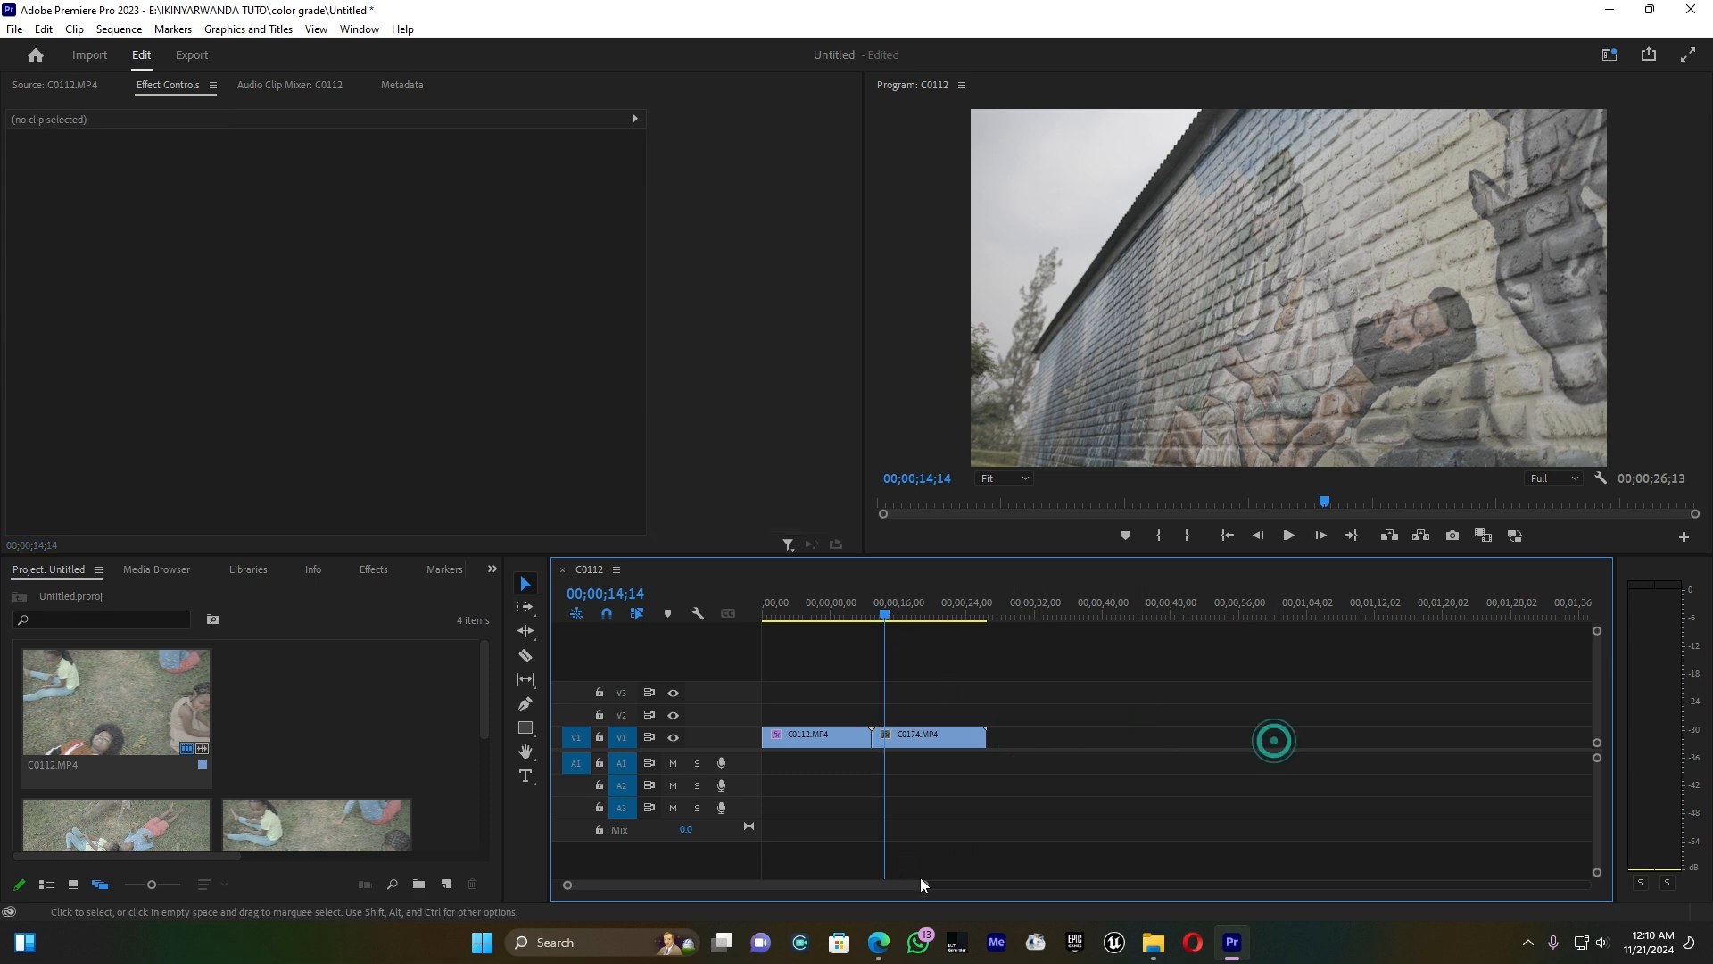
drag(922, 884, 1128, 828)
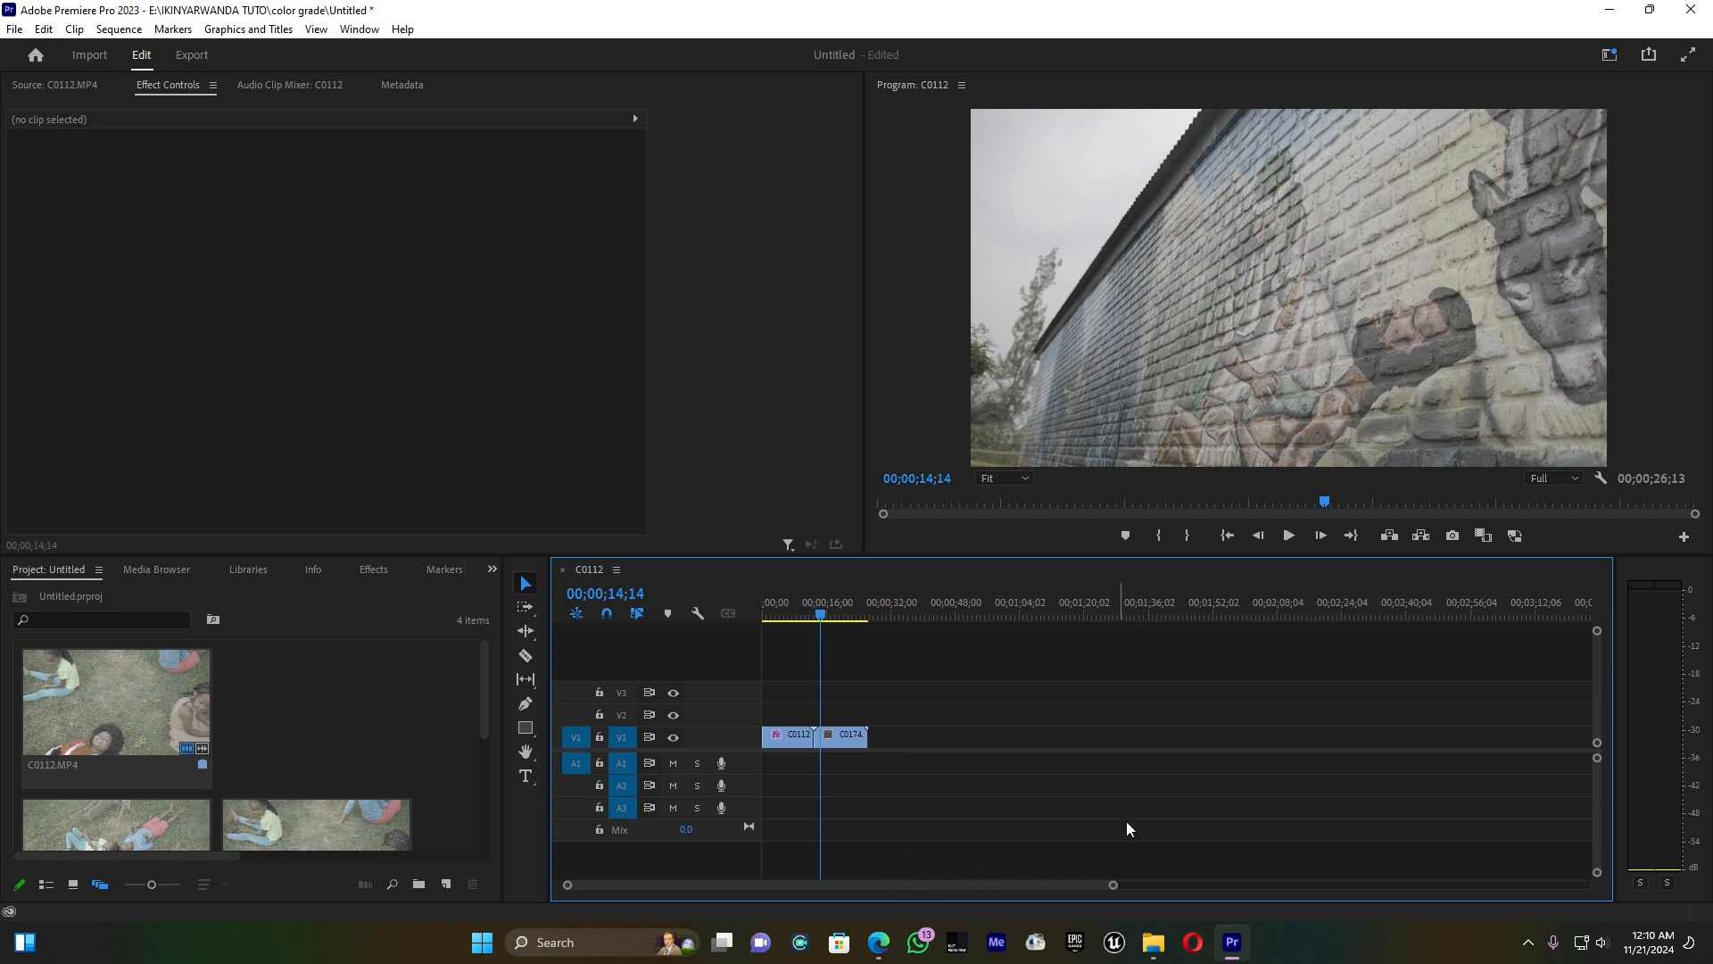
click(786, 604)
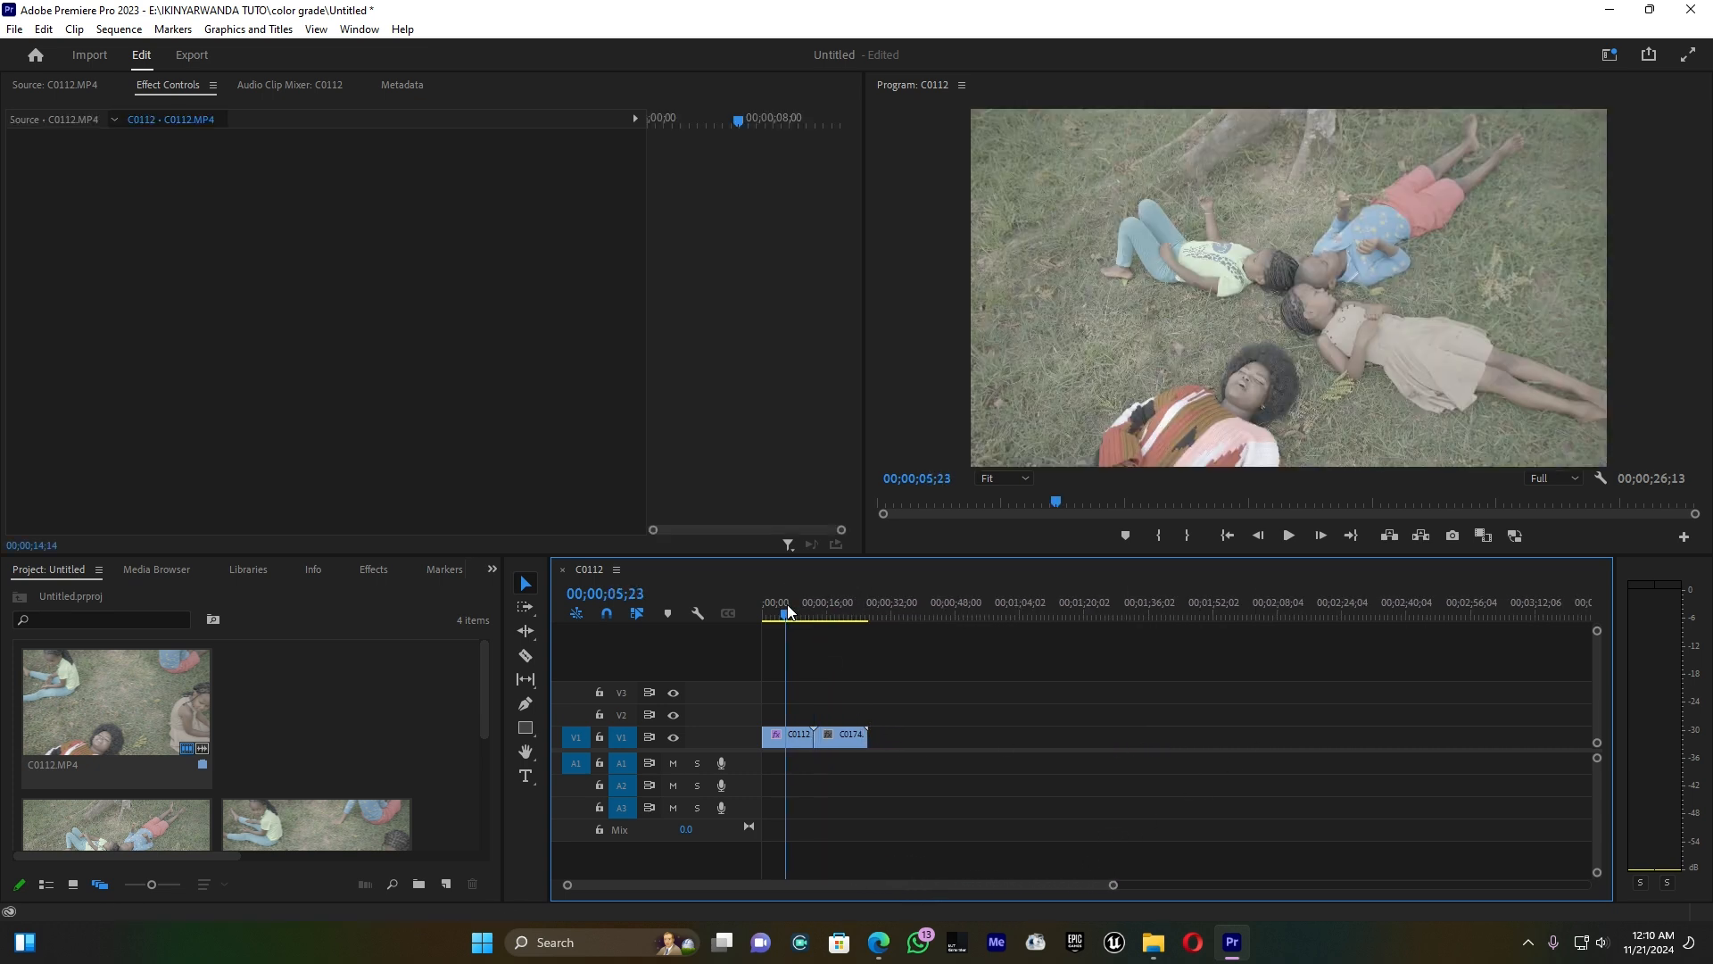
click(827, 733)
drag(1113, 884, 1175, 872)
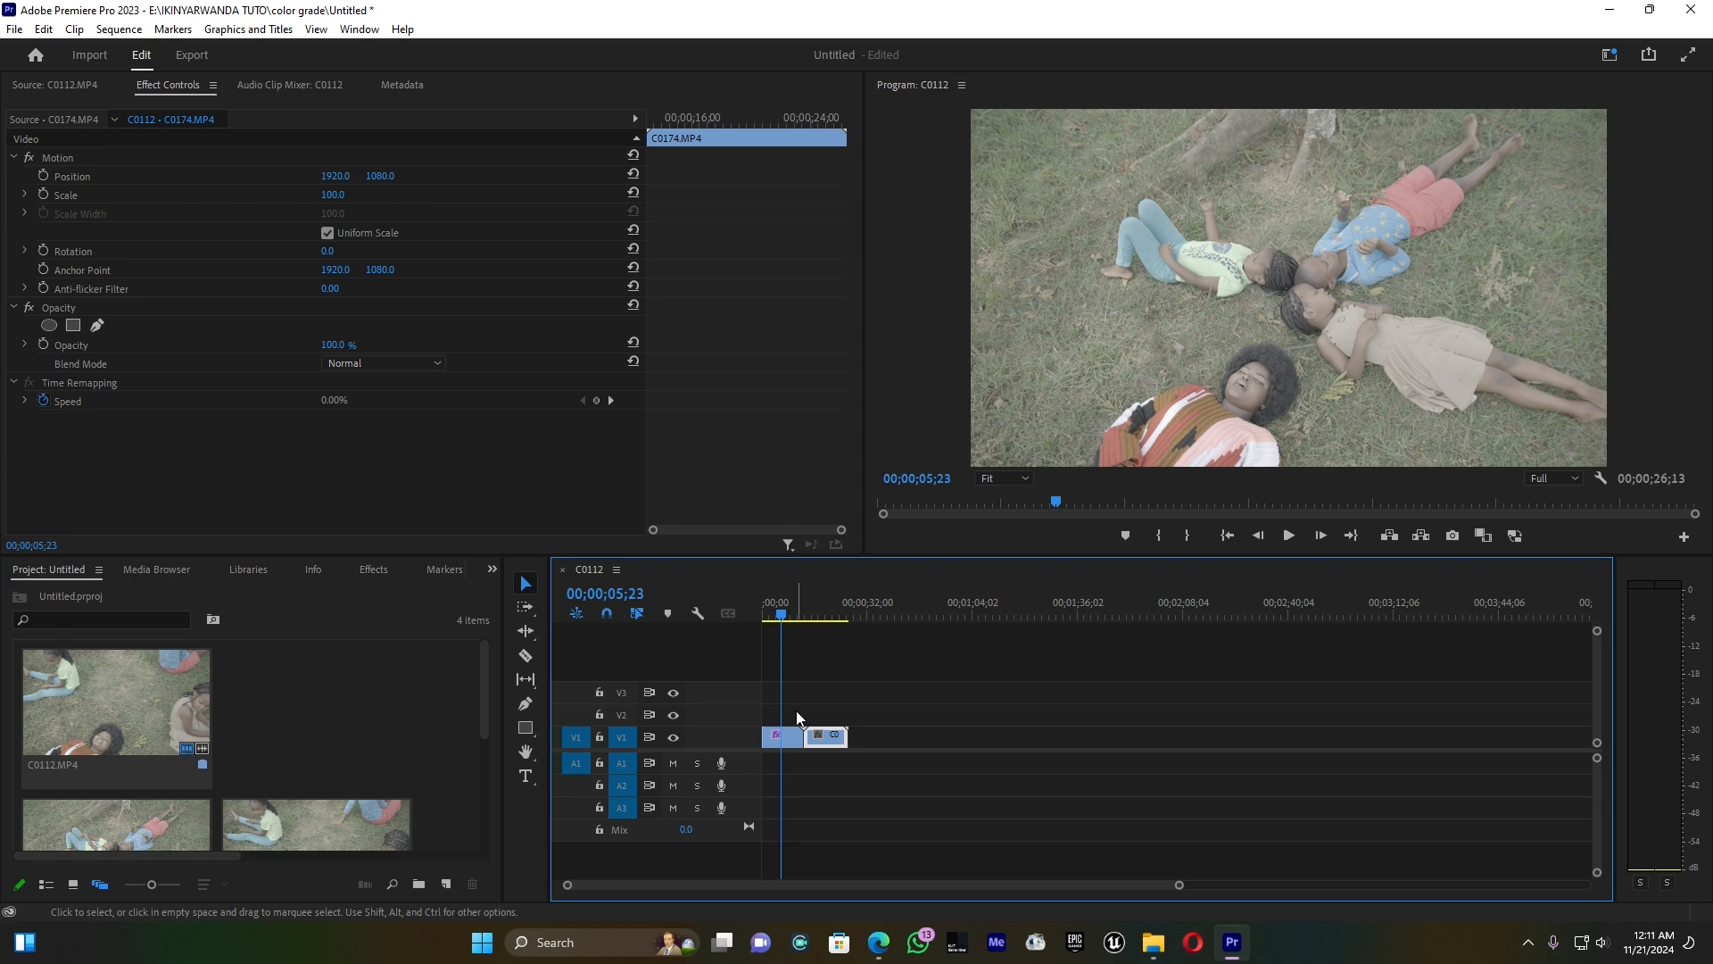
click(782, 616)
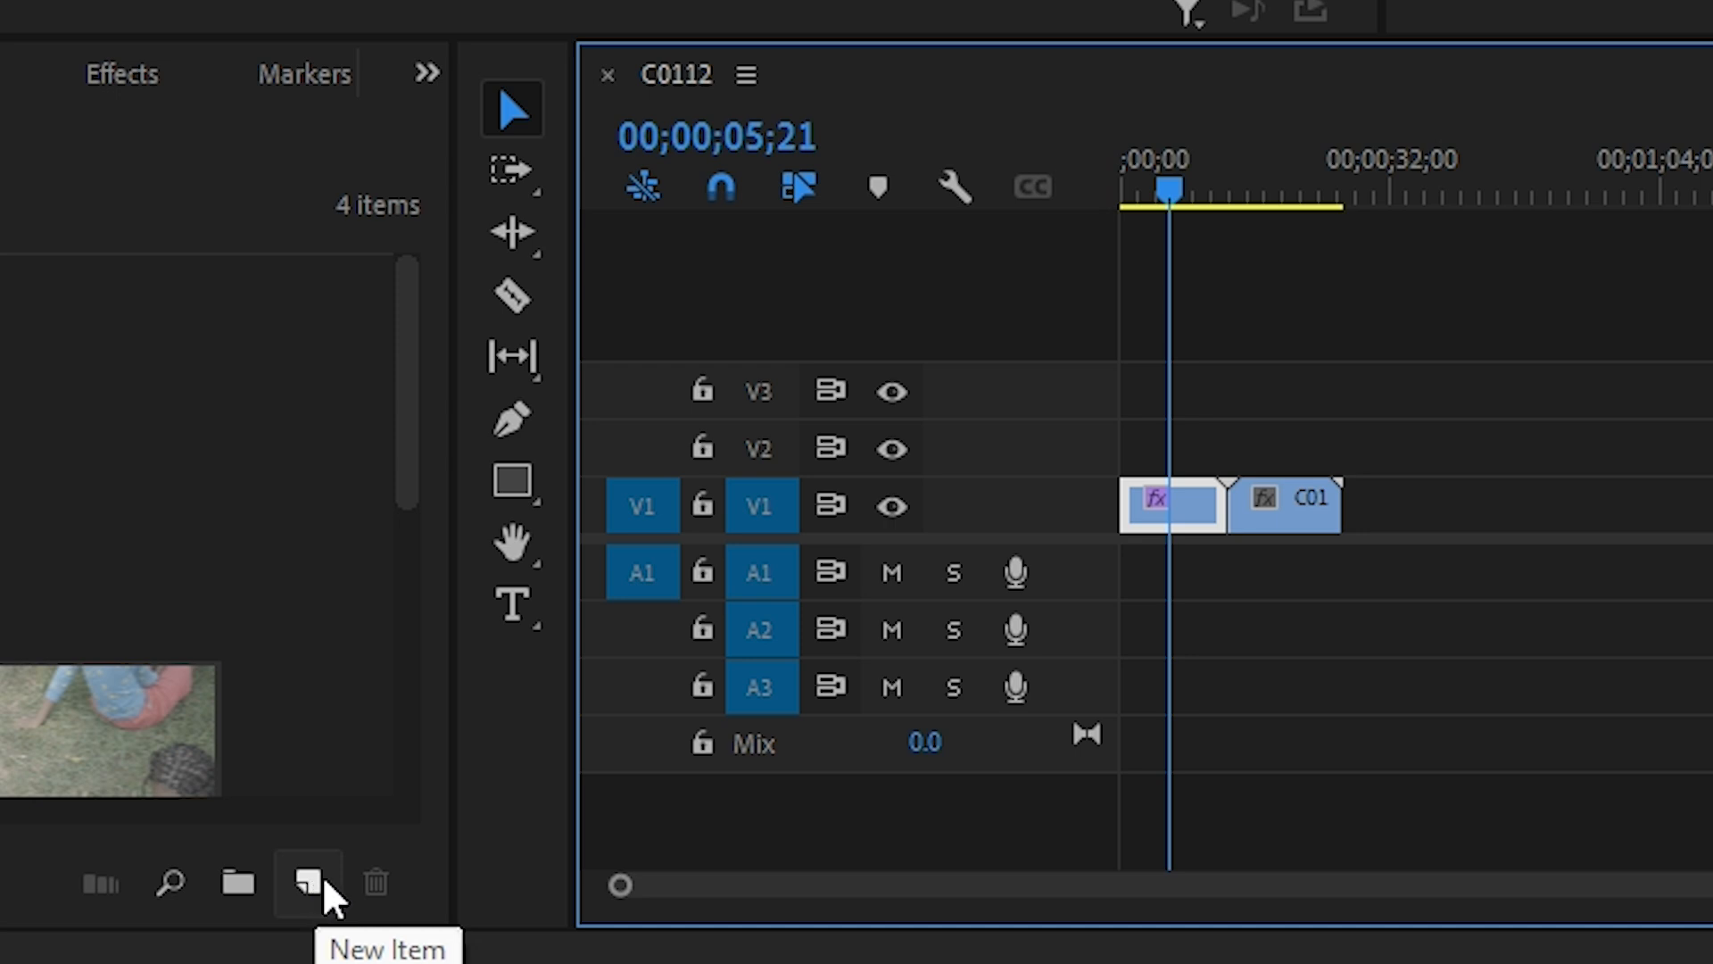
Step: Create an adjustment layer of 3840 × 2160 at 29.97 fps Drop-Frame with square pixels
click(323, 879)
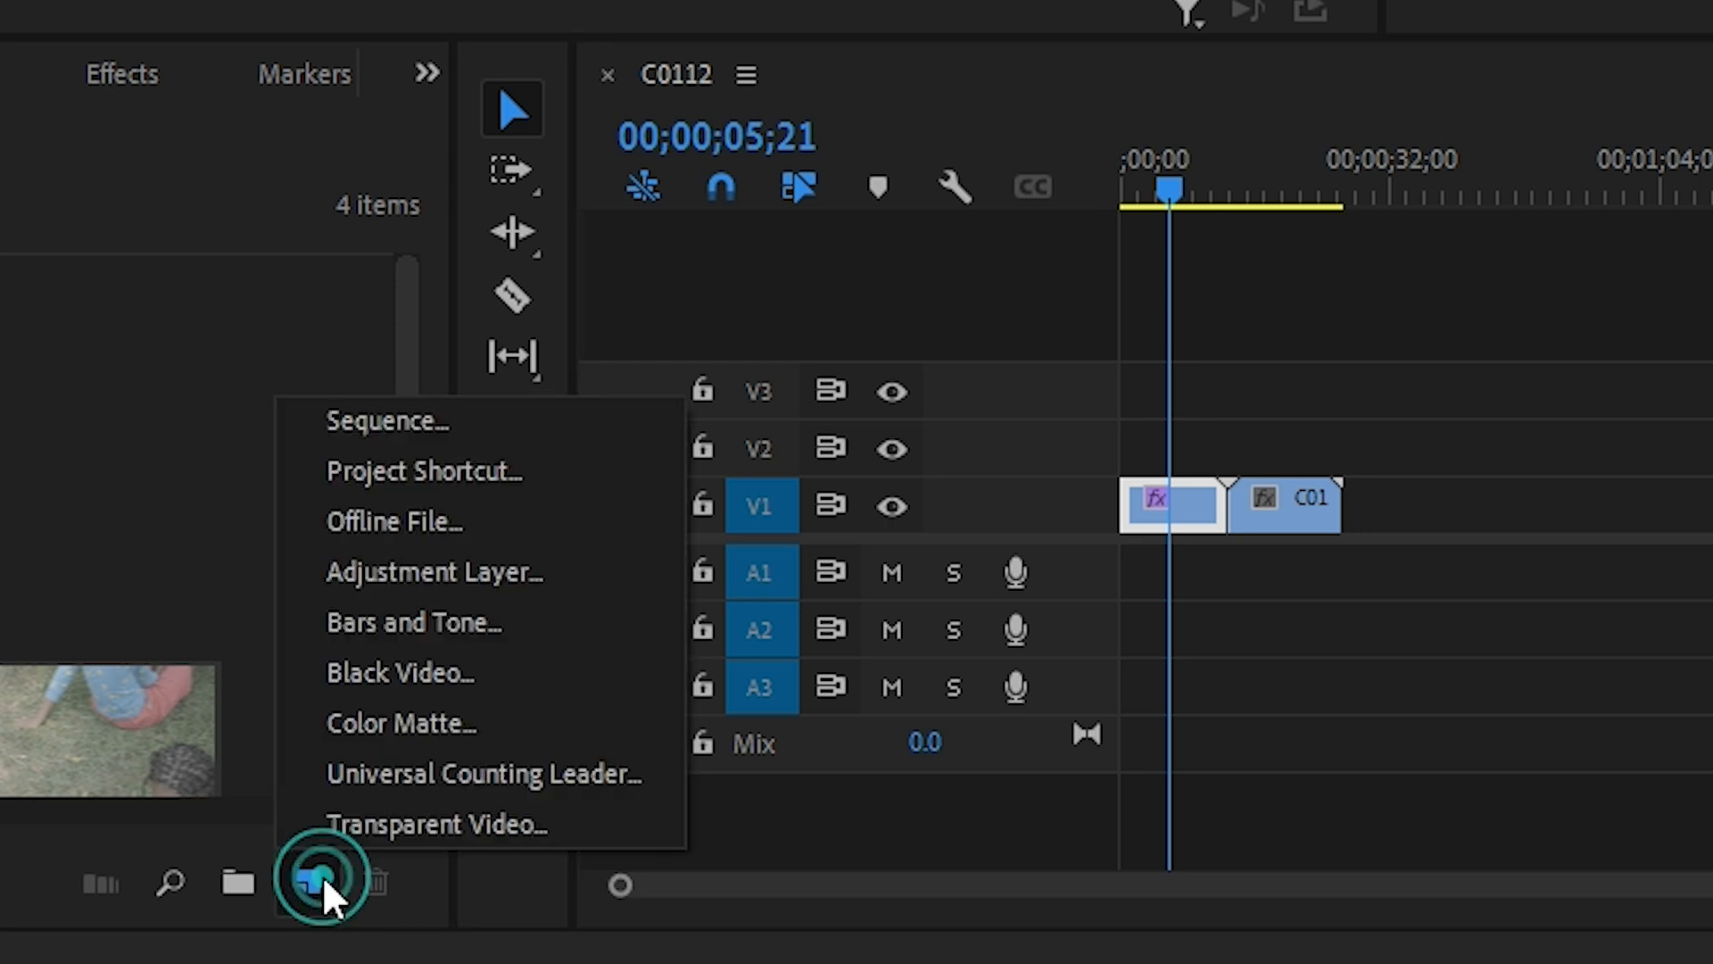
click(513, 569)
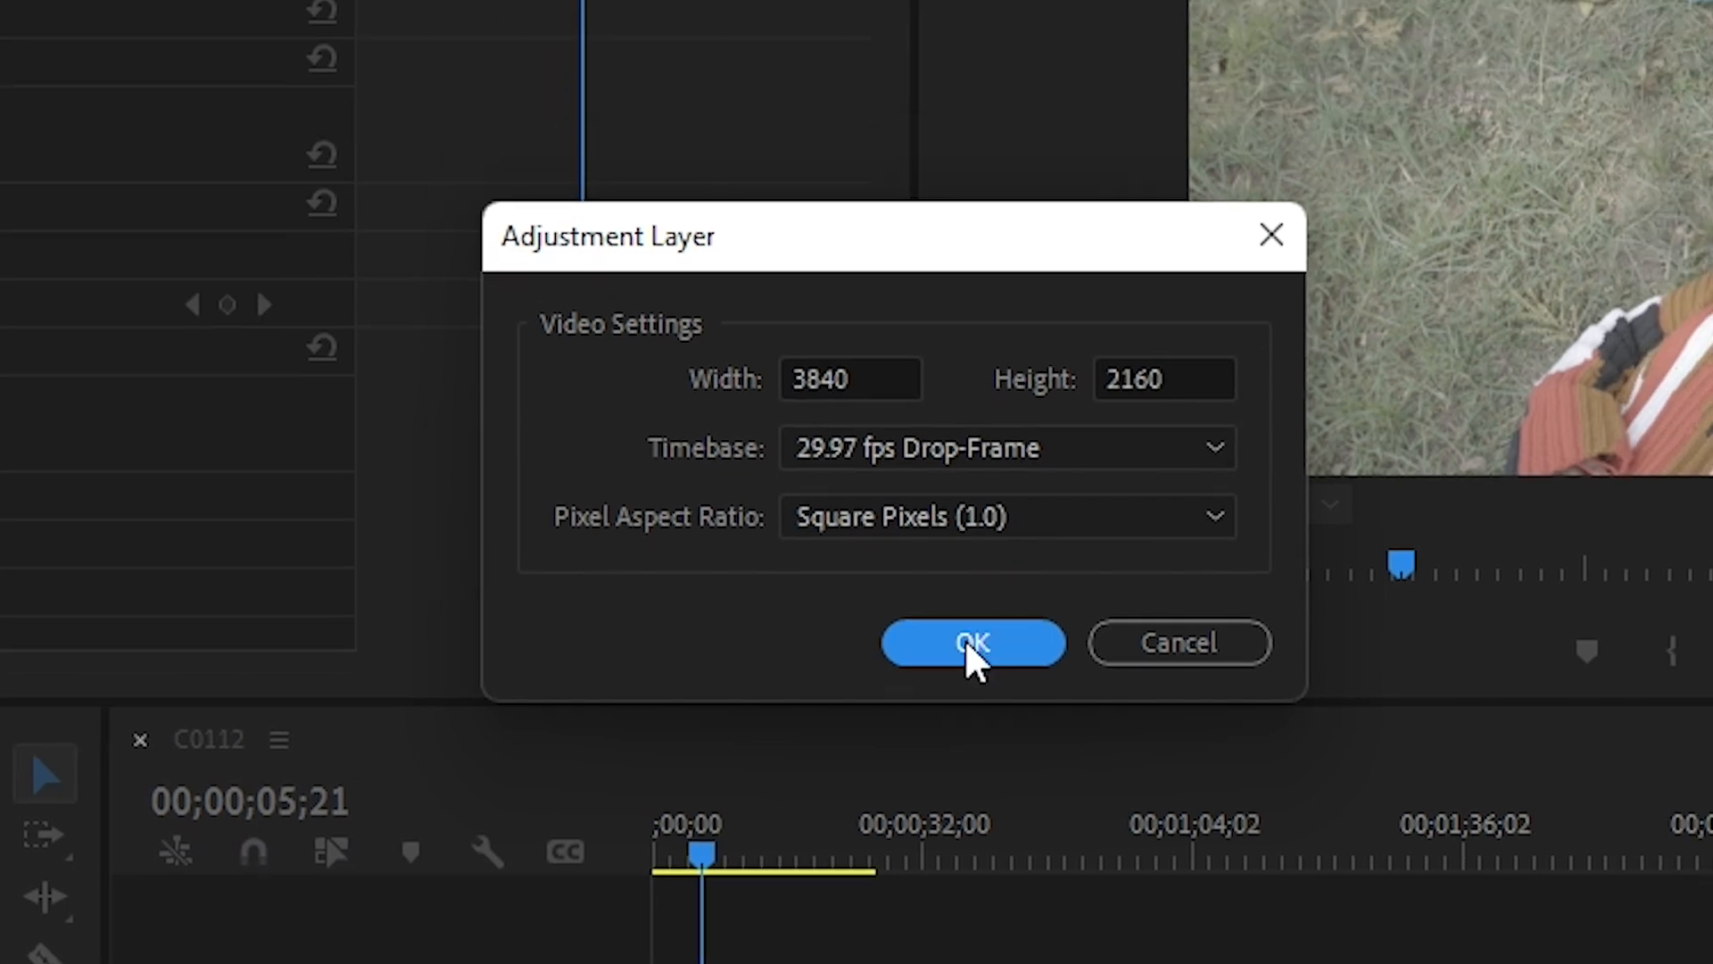
click(973, 656)
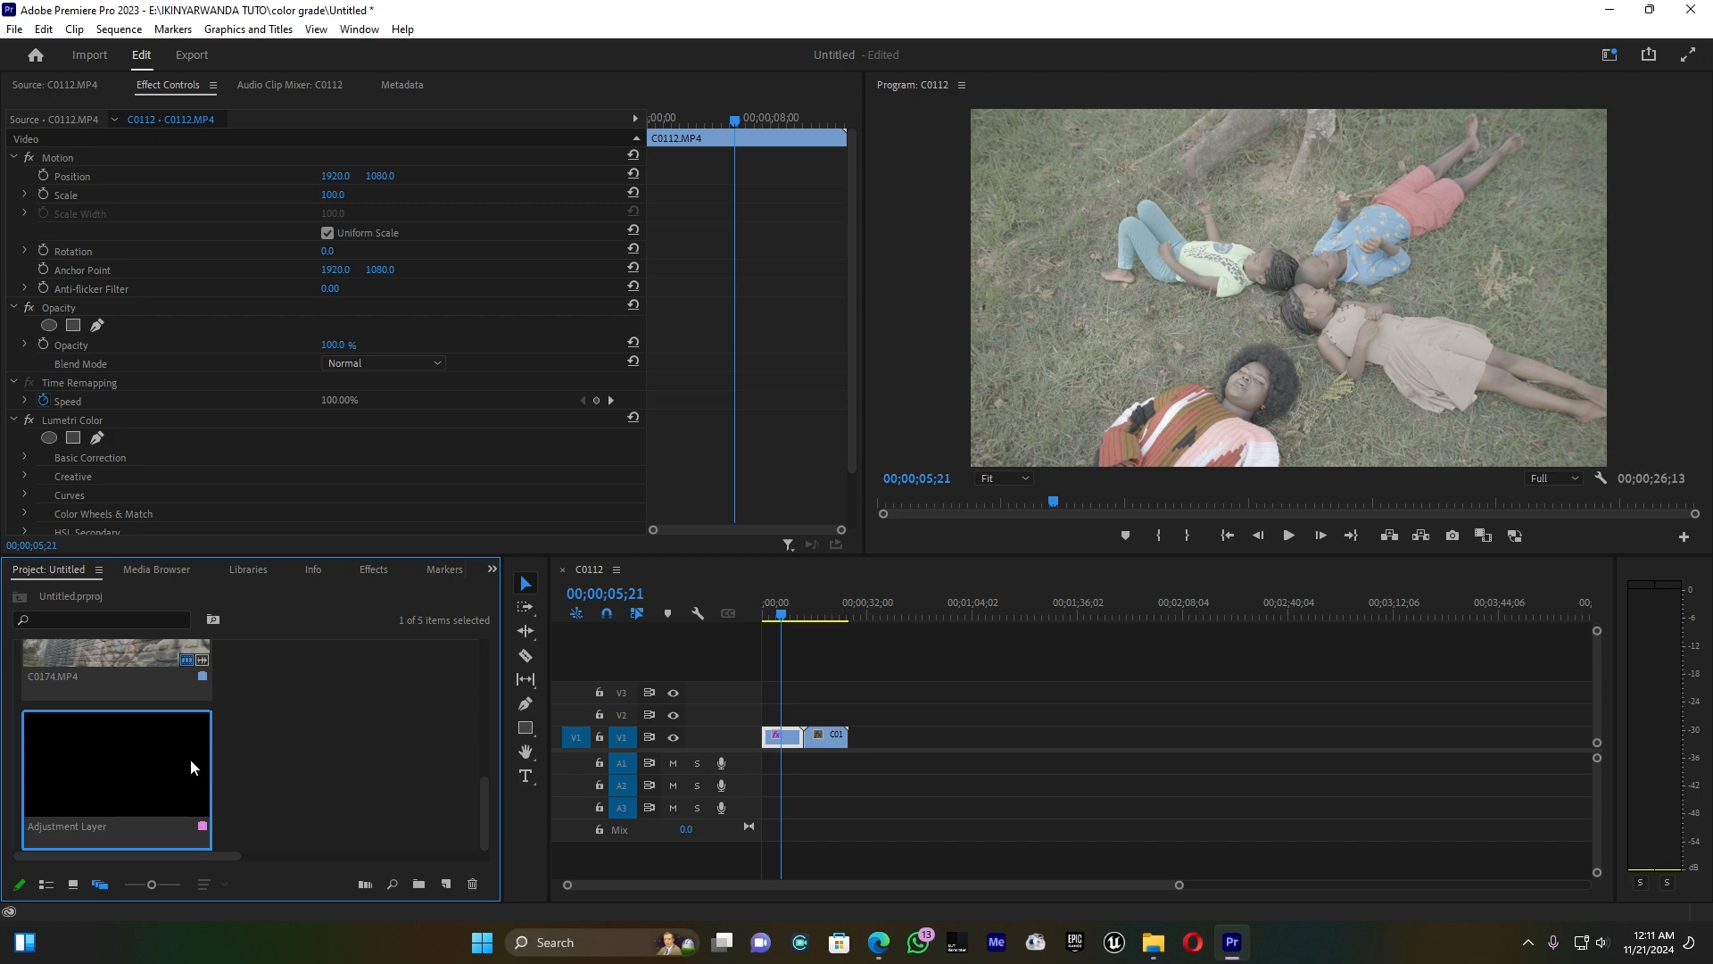
Step: Place the adjustment layer on track V2 at the sequence start and extend it to the end of clip C0174.MP4
drag(53, 757, 773, 715)
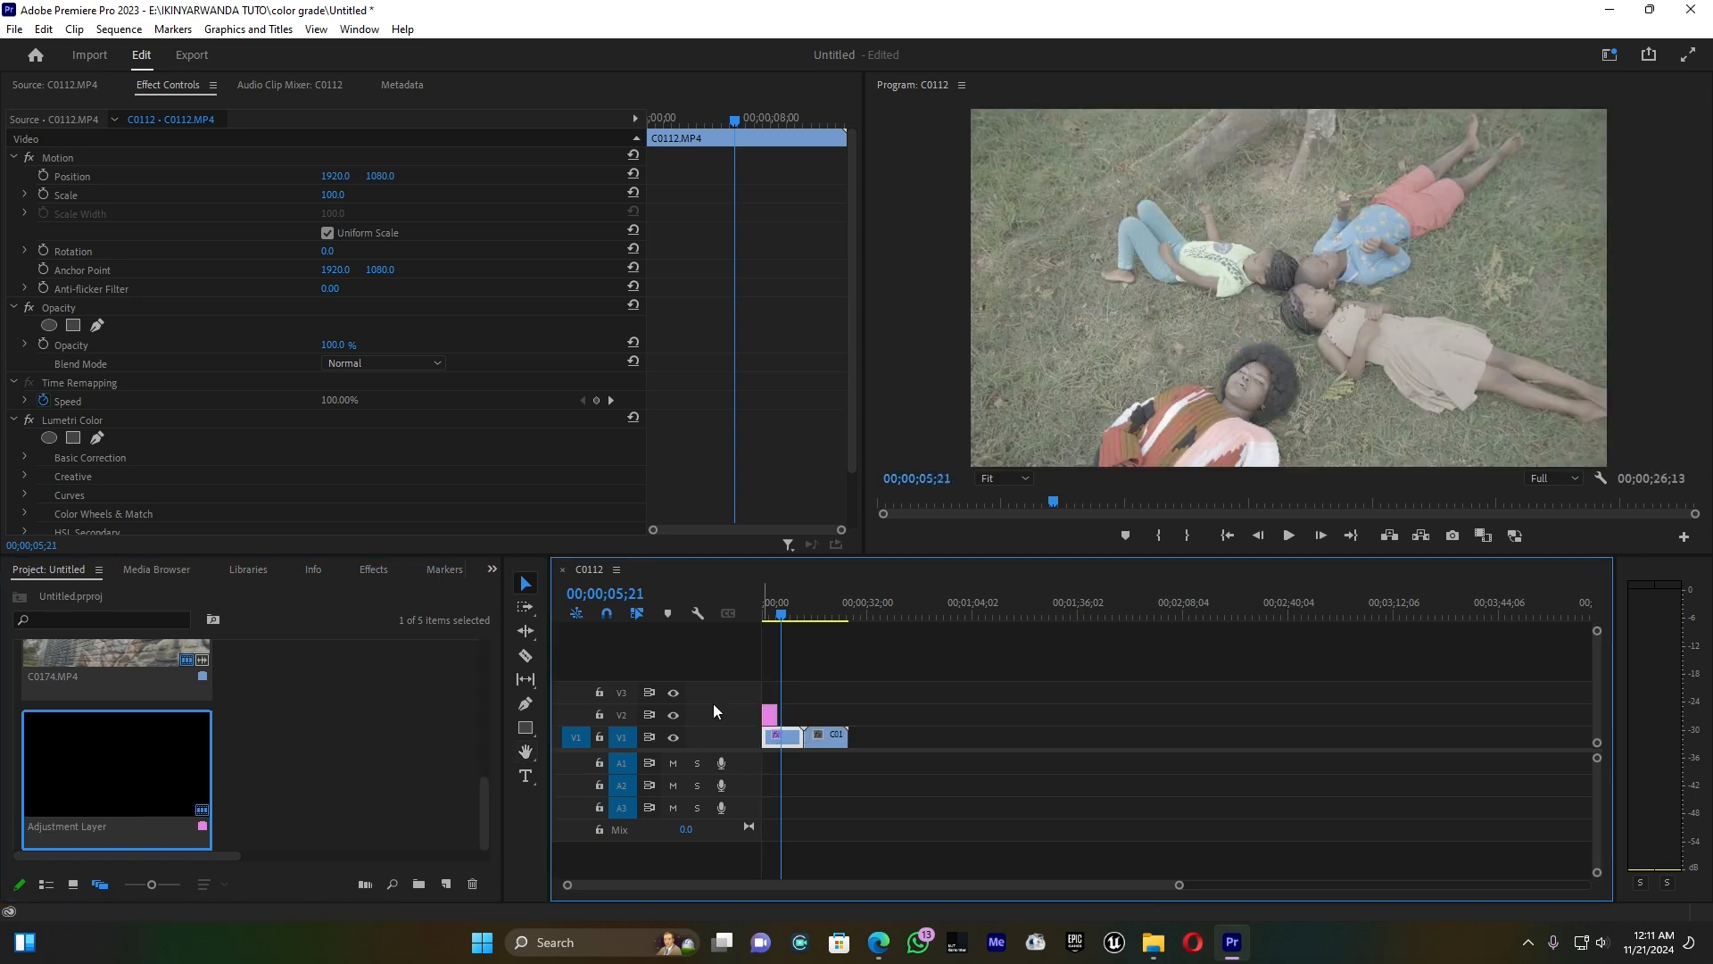
drag(787, 716, 1273, 696)
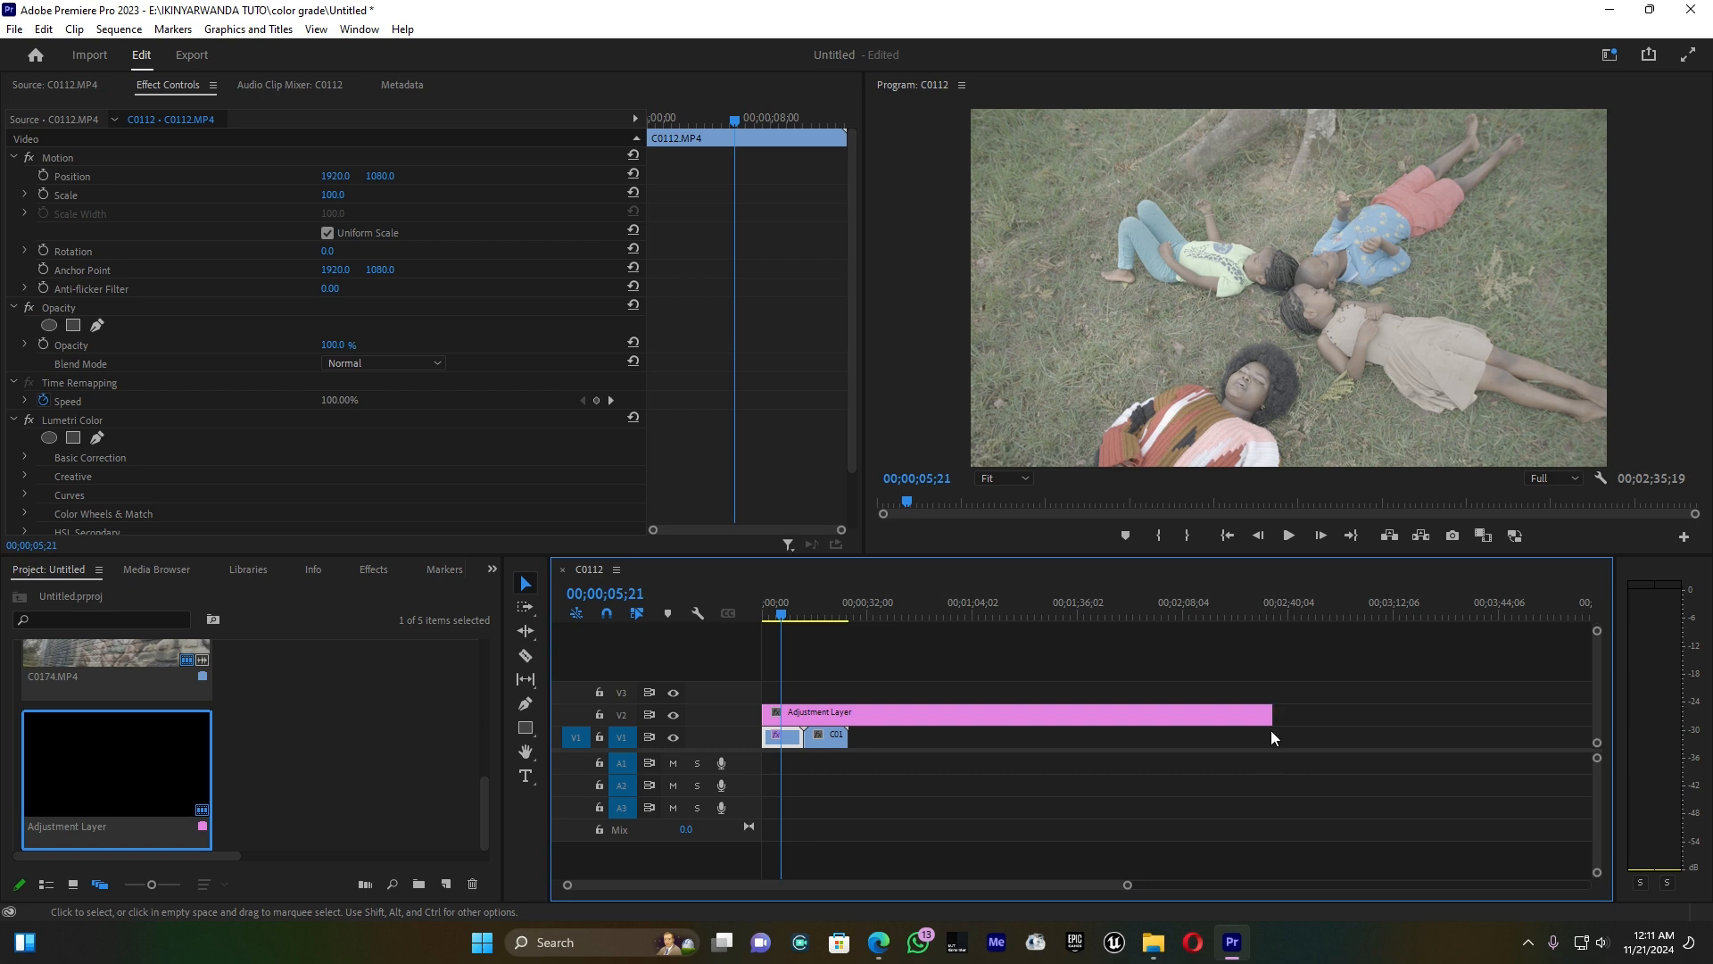
drag(1274, 717, 1472, 704)
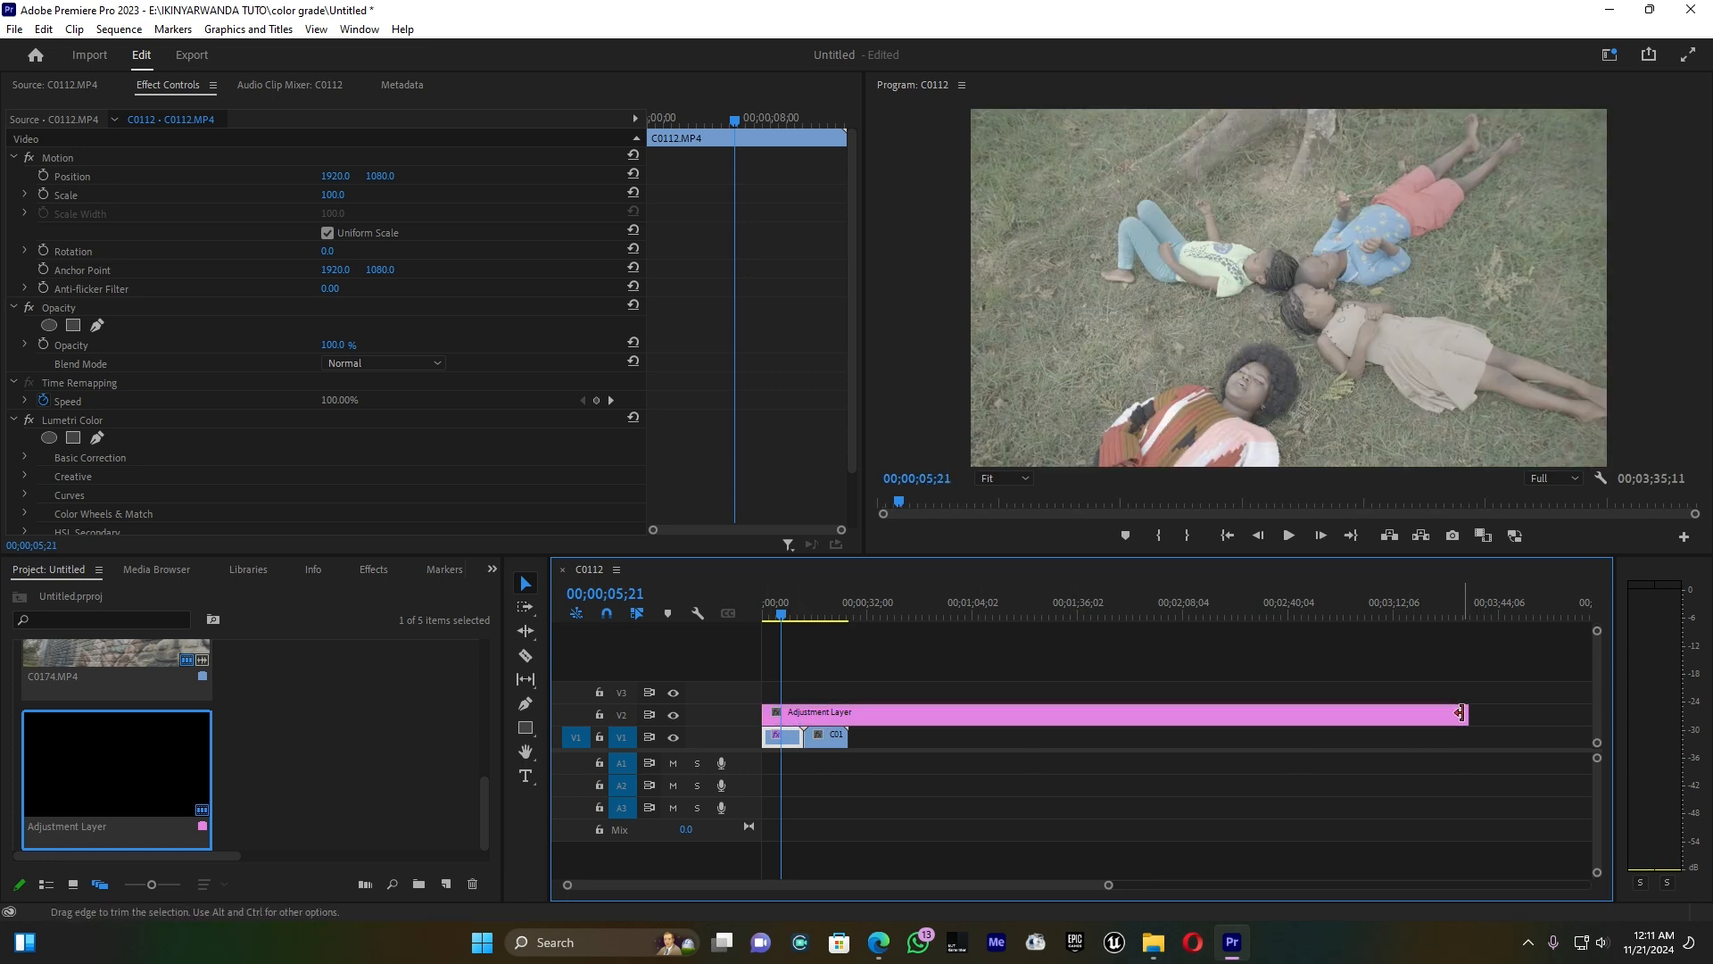
drag(1463, 712, 848, 716)
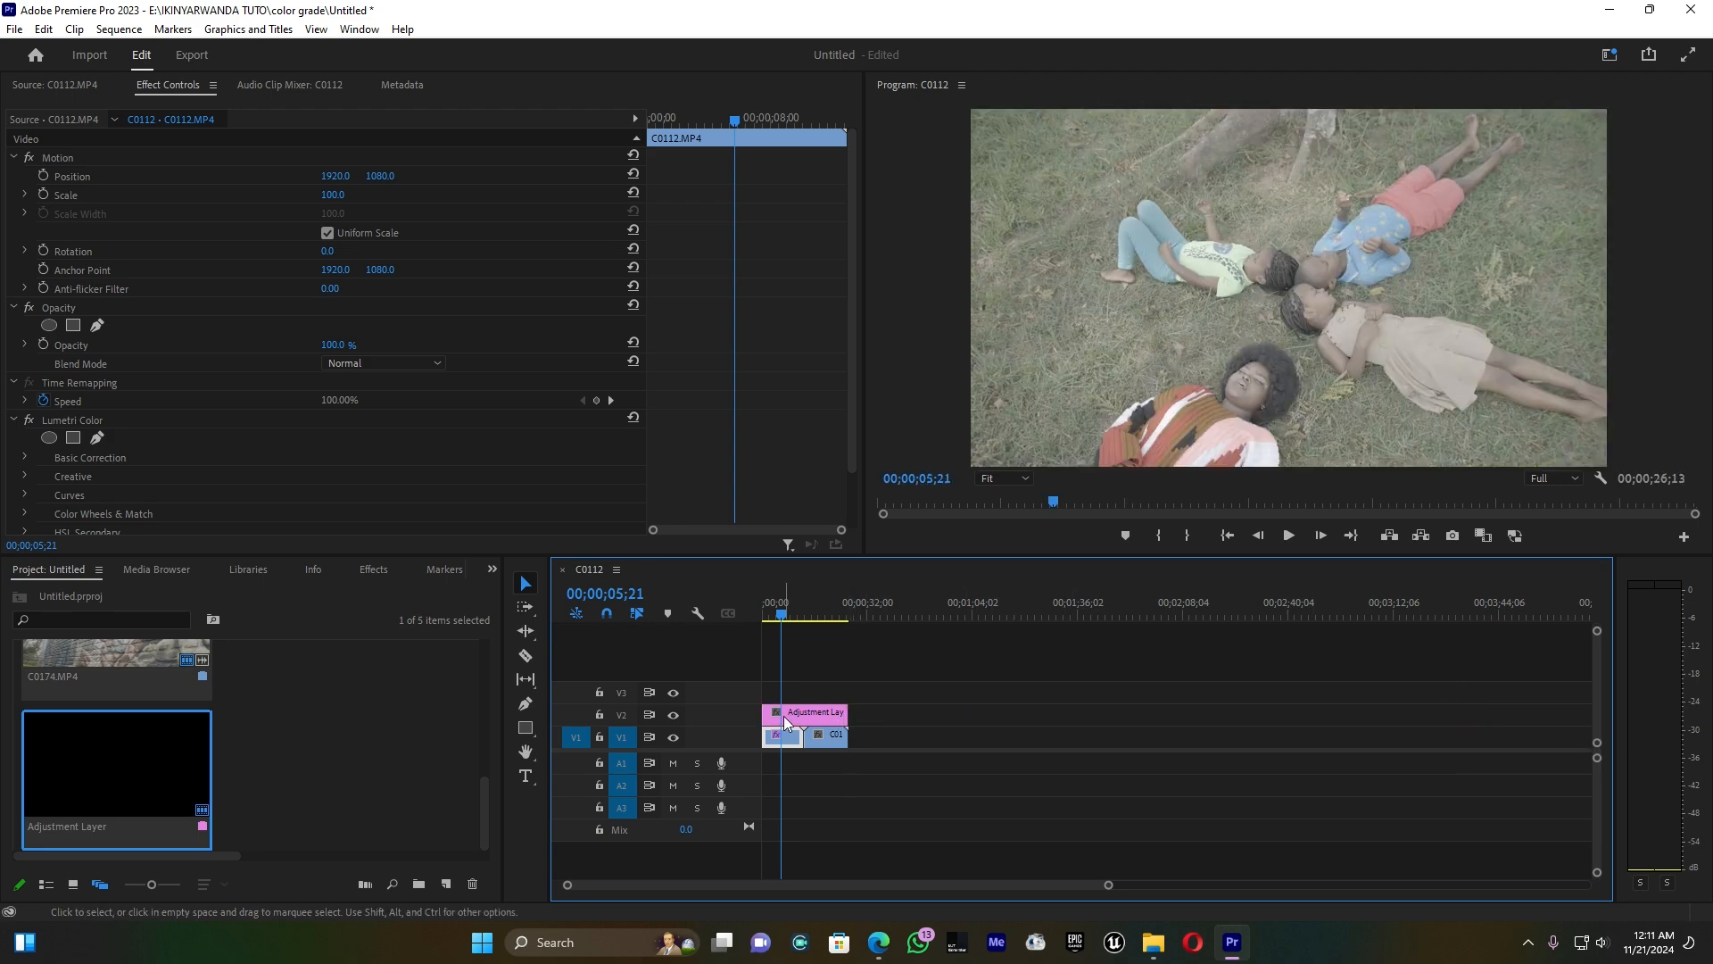
click(806, 710)
drag(1109, 884, 946, 886)
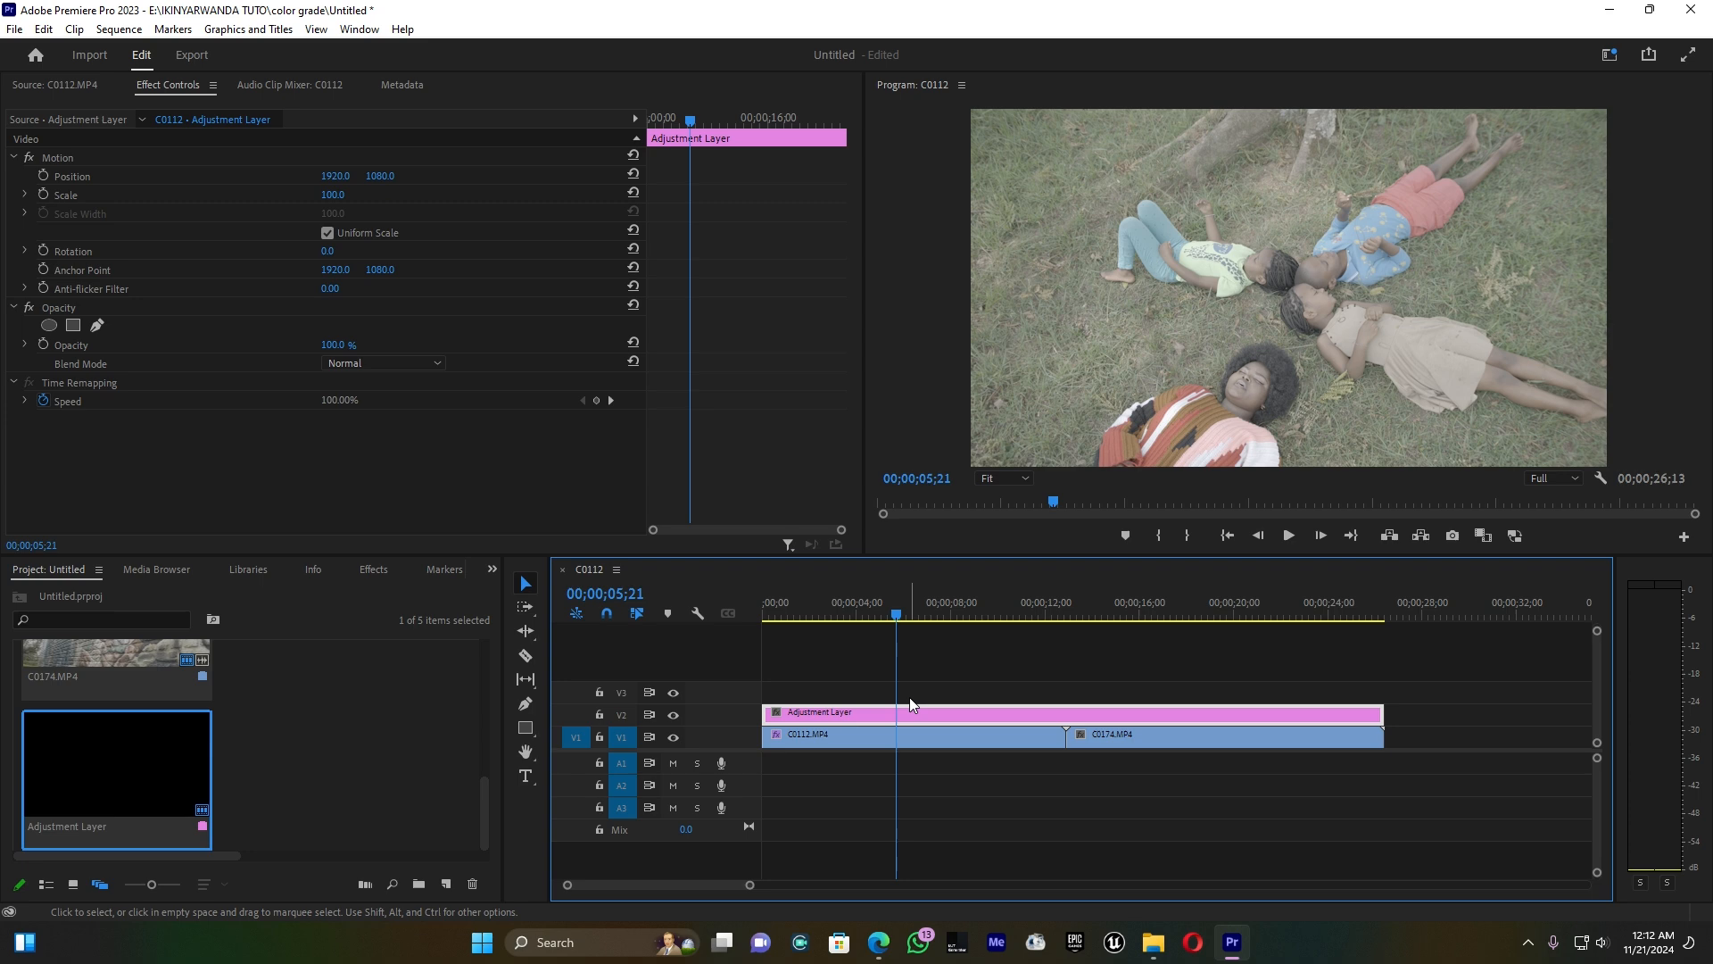
Step: Review clips C0112.MP4 and C0174.MP4 beneath the adjustment layer, and select the adjustment layer on V2
click(1186, 612)
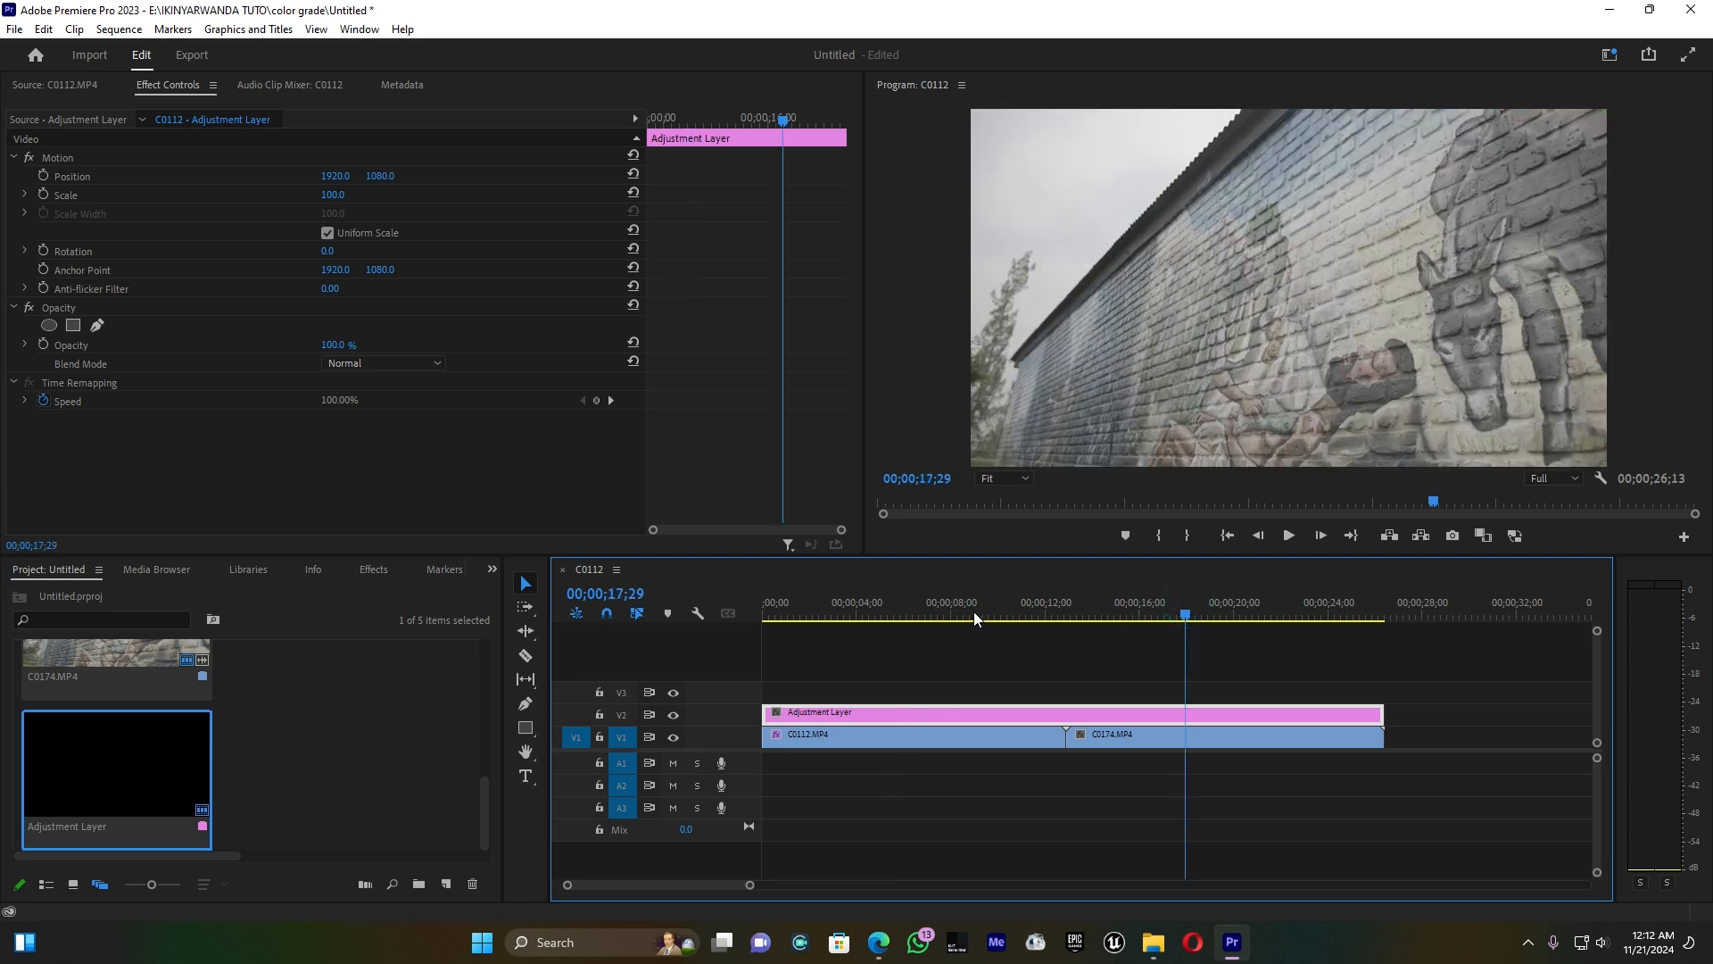
click(887, 612)
click(865, 745)
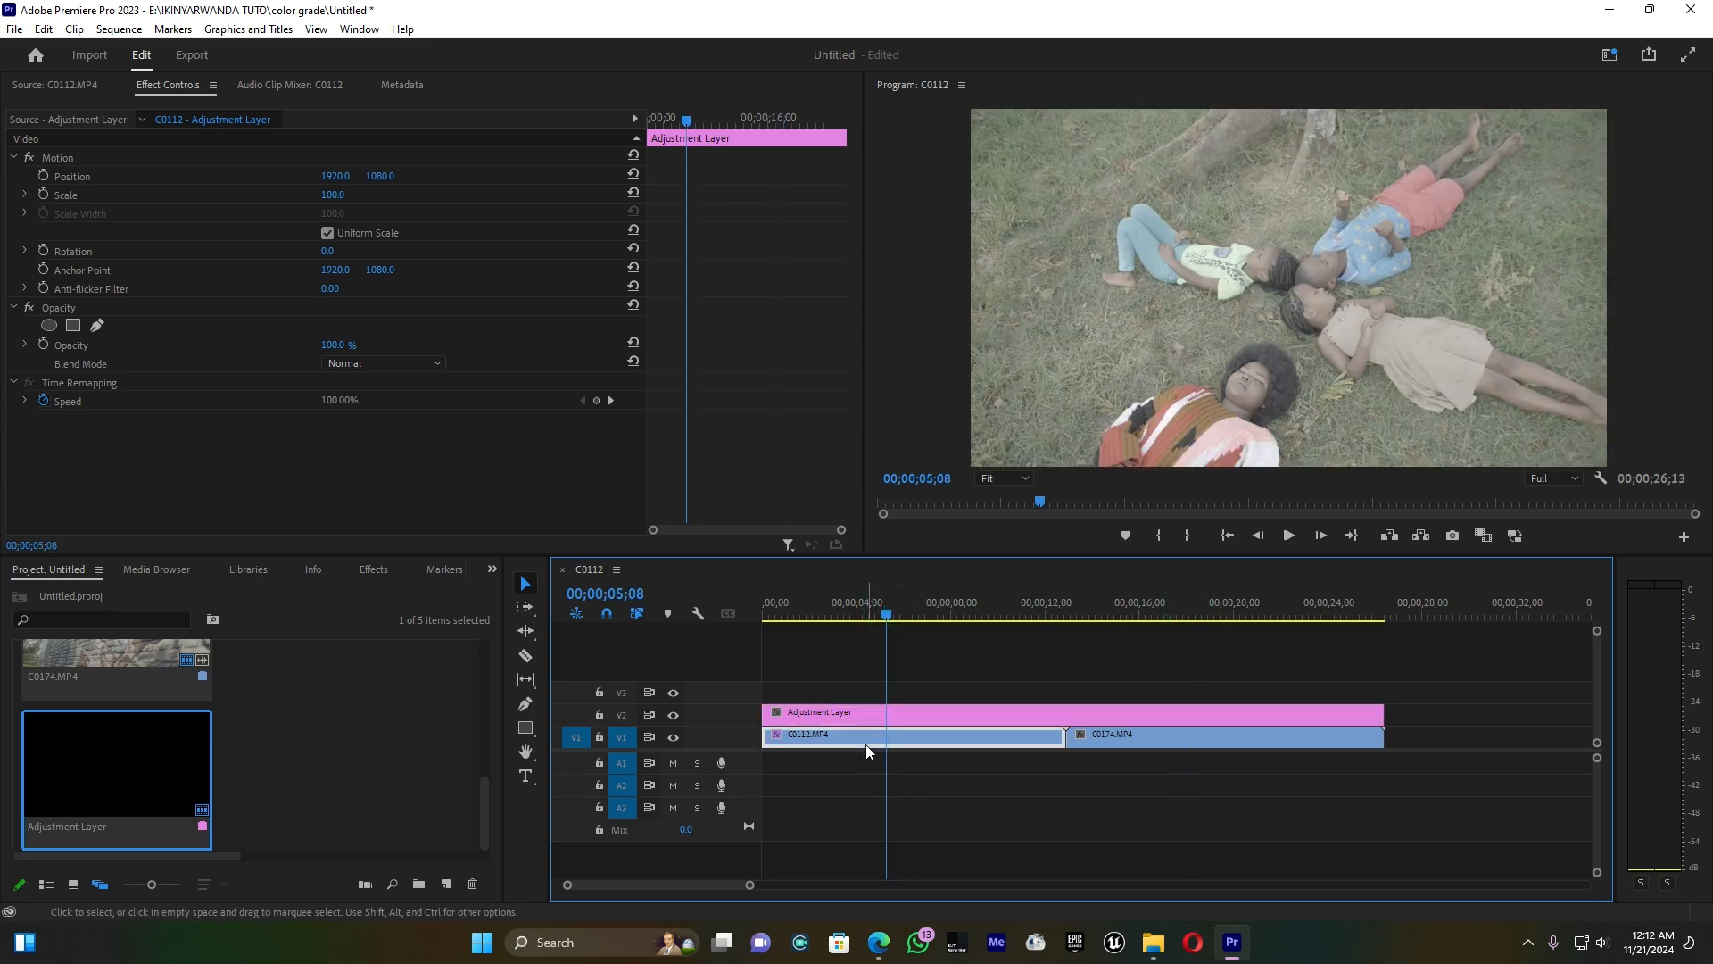
click(869, 745)
click(1217, 746)
click(895, 746)
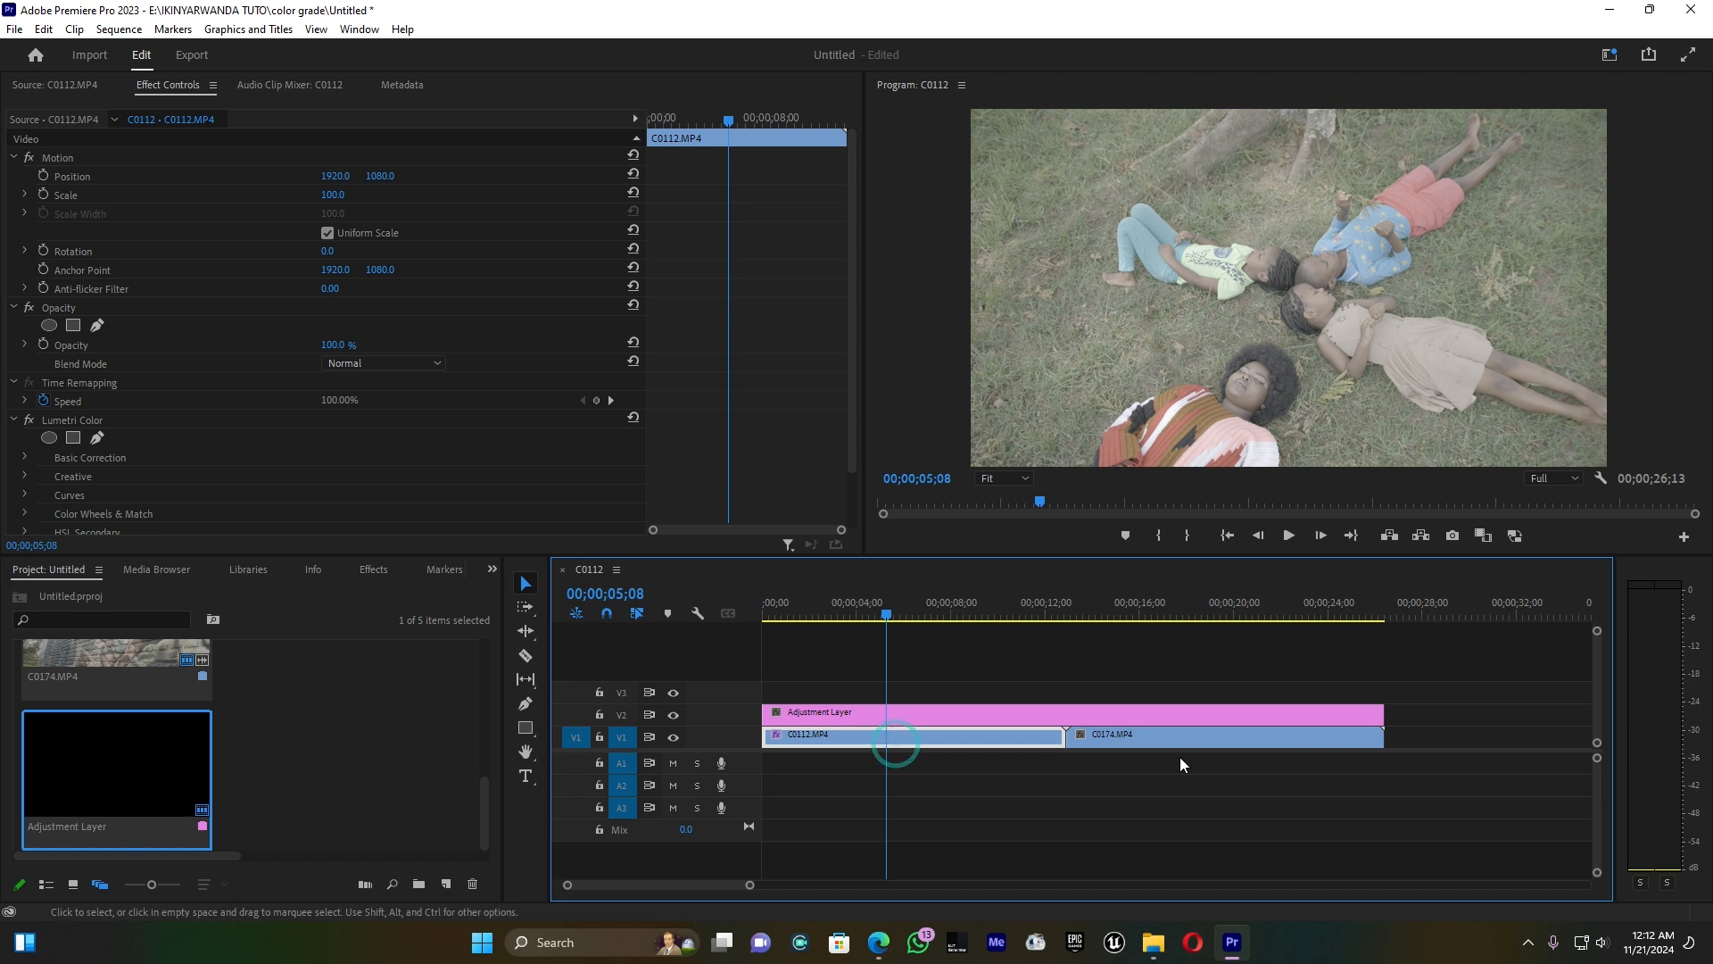
click(1208, 744)
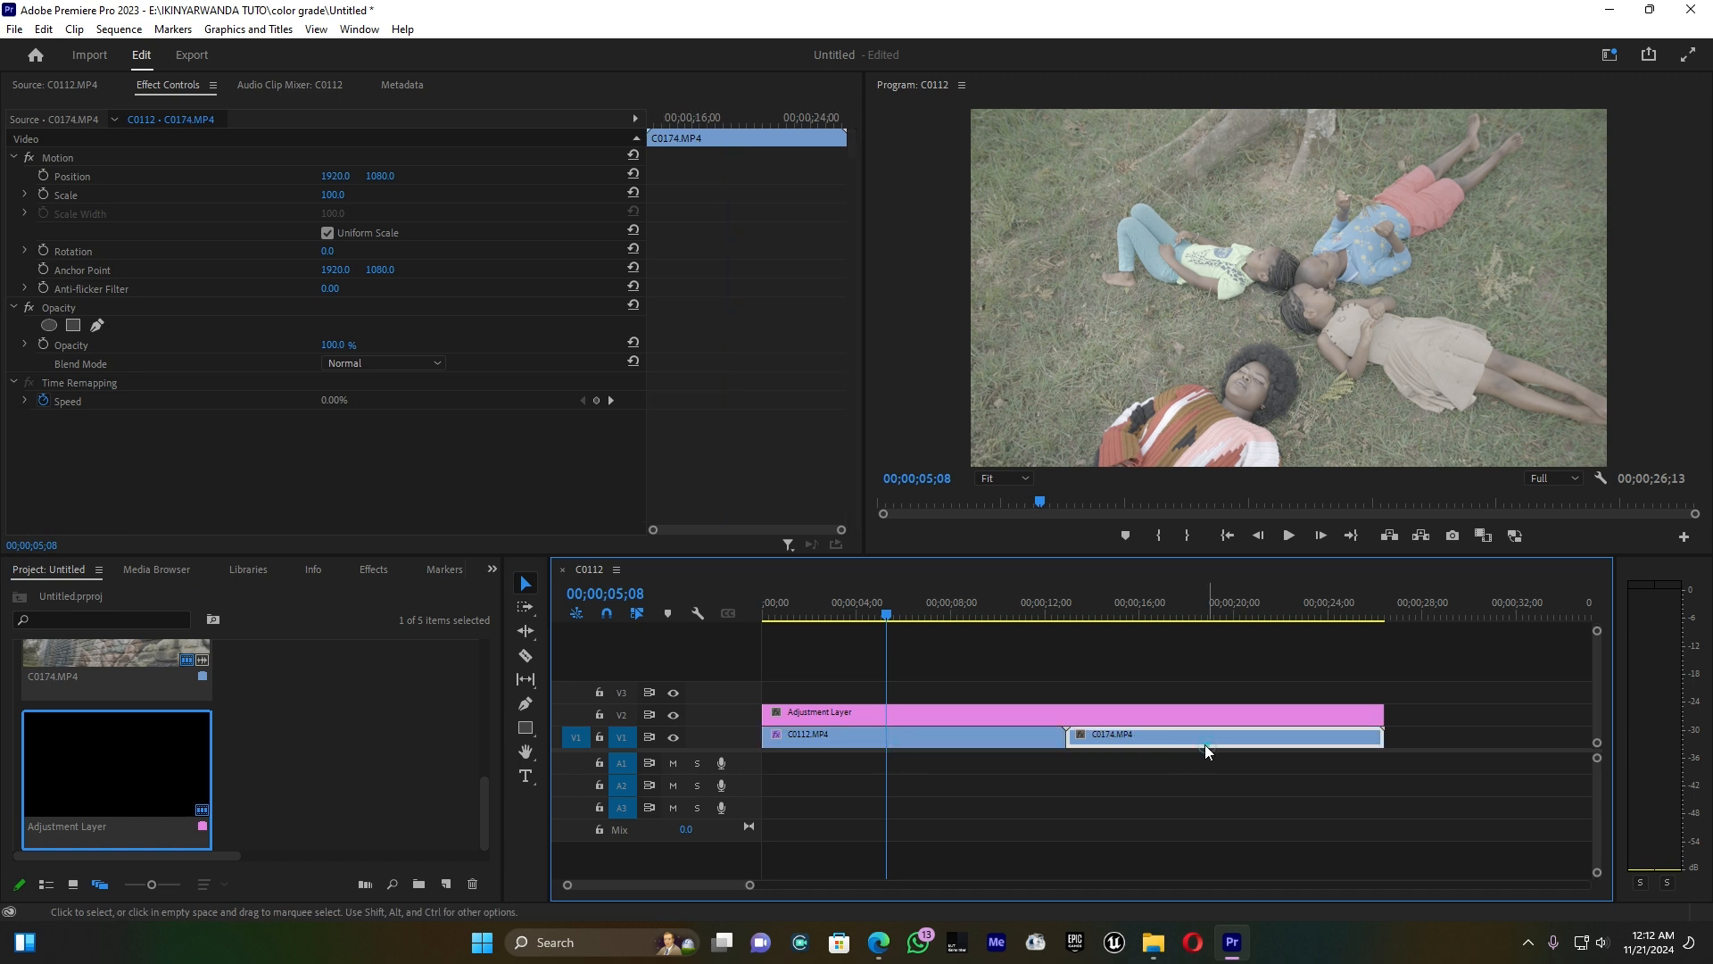
click(860, 741)
click(1145, 734)
click(846, 715)
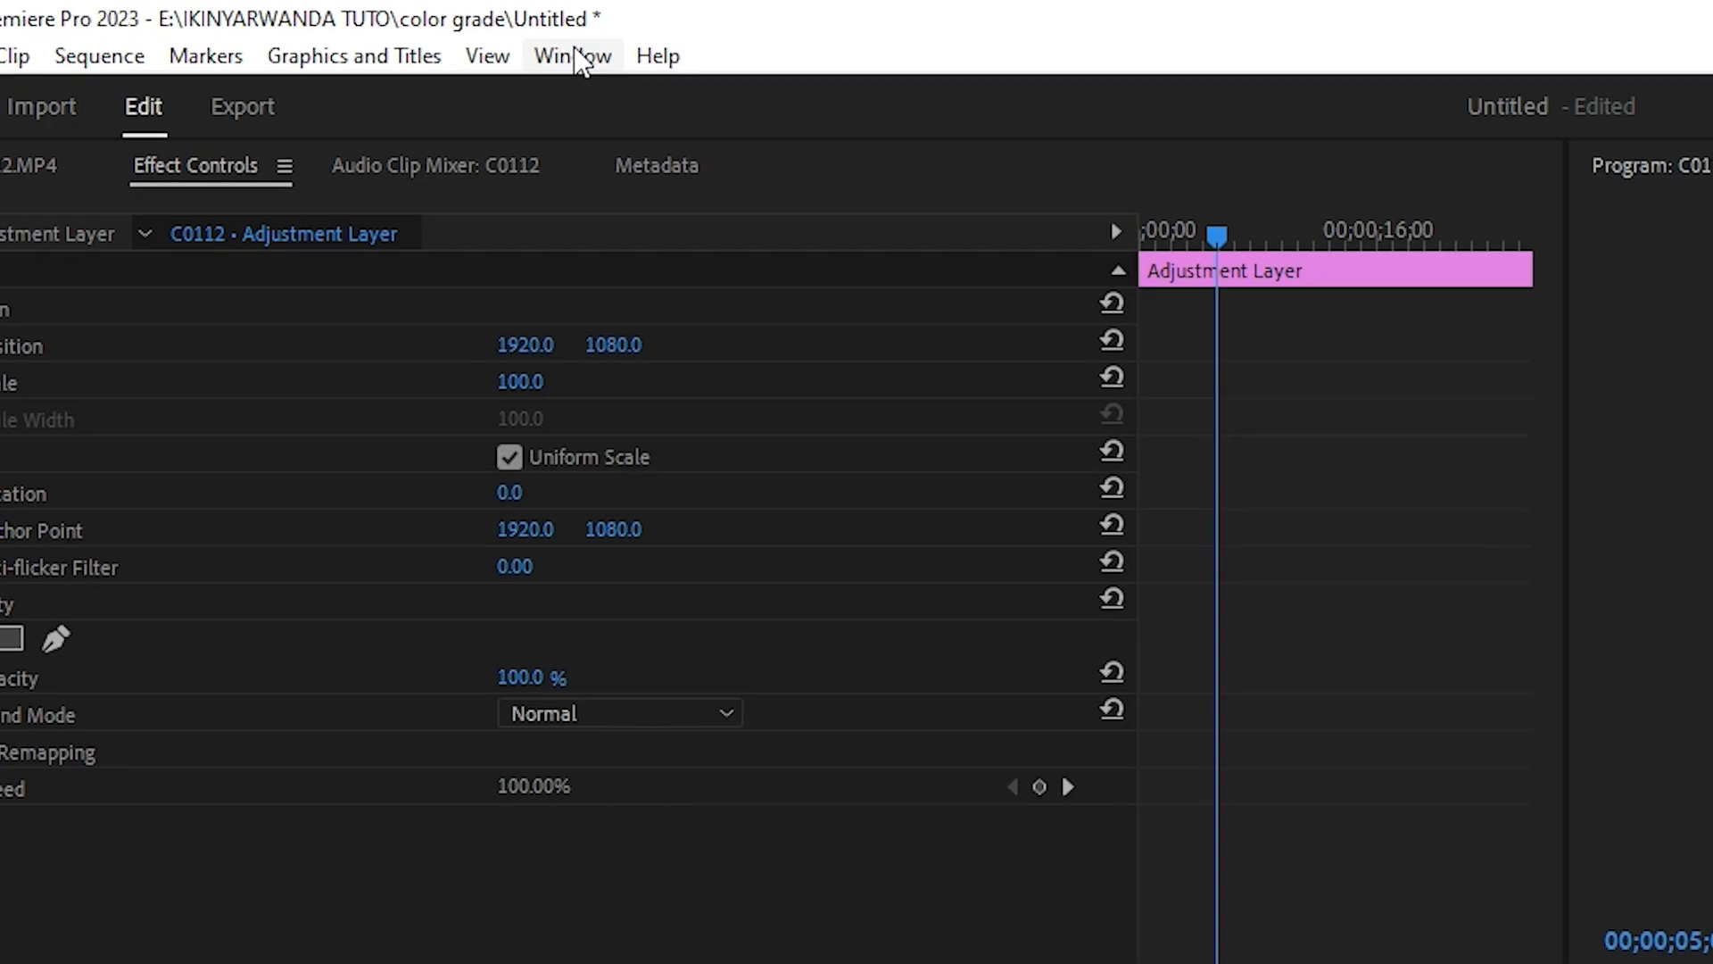
Step: Display the Lumetri Color controls for the adjustment layer and collapse the Basic Correction section
click(361, 29)
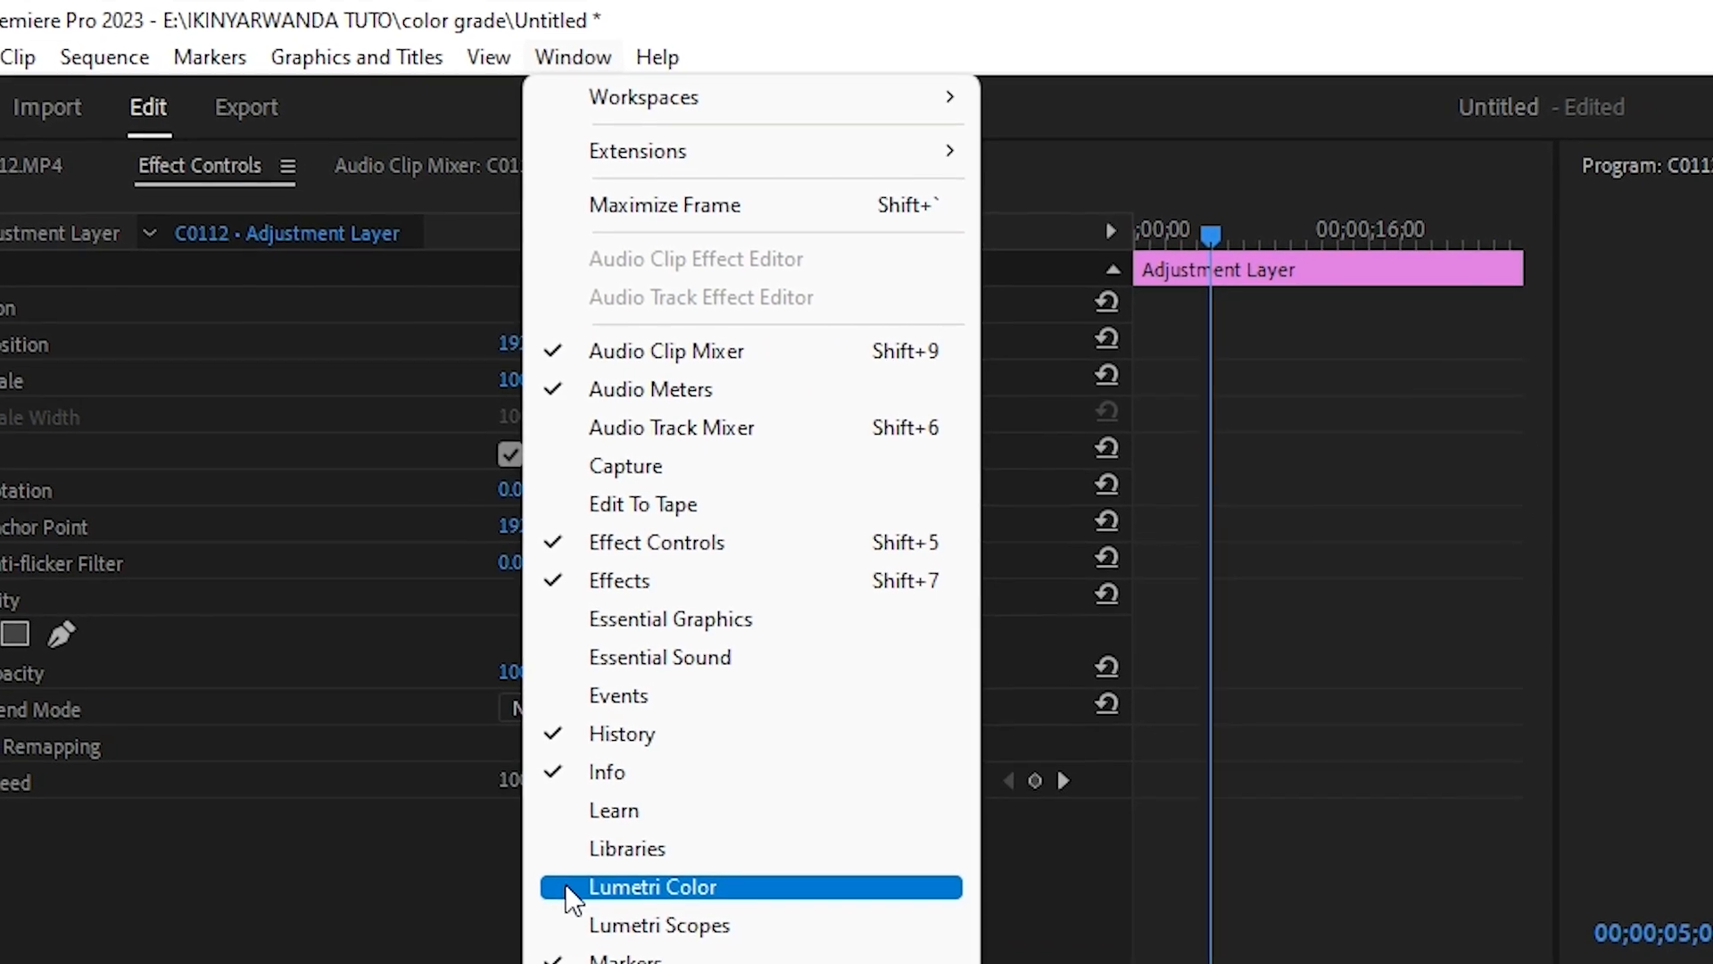
click(562, 892)
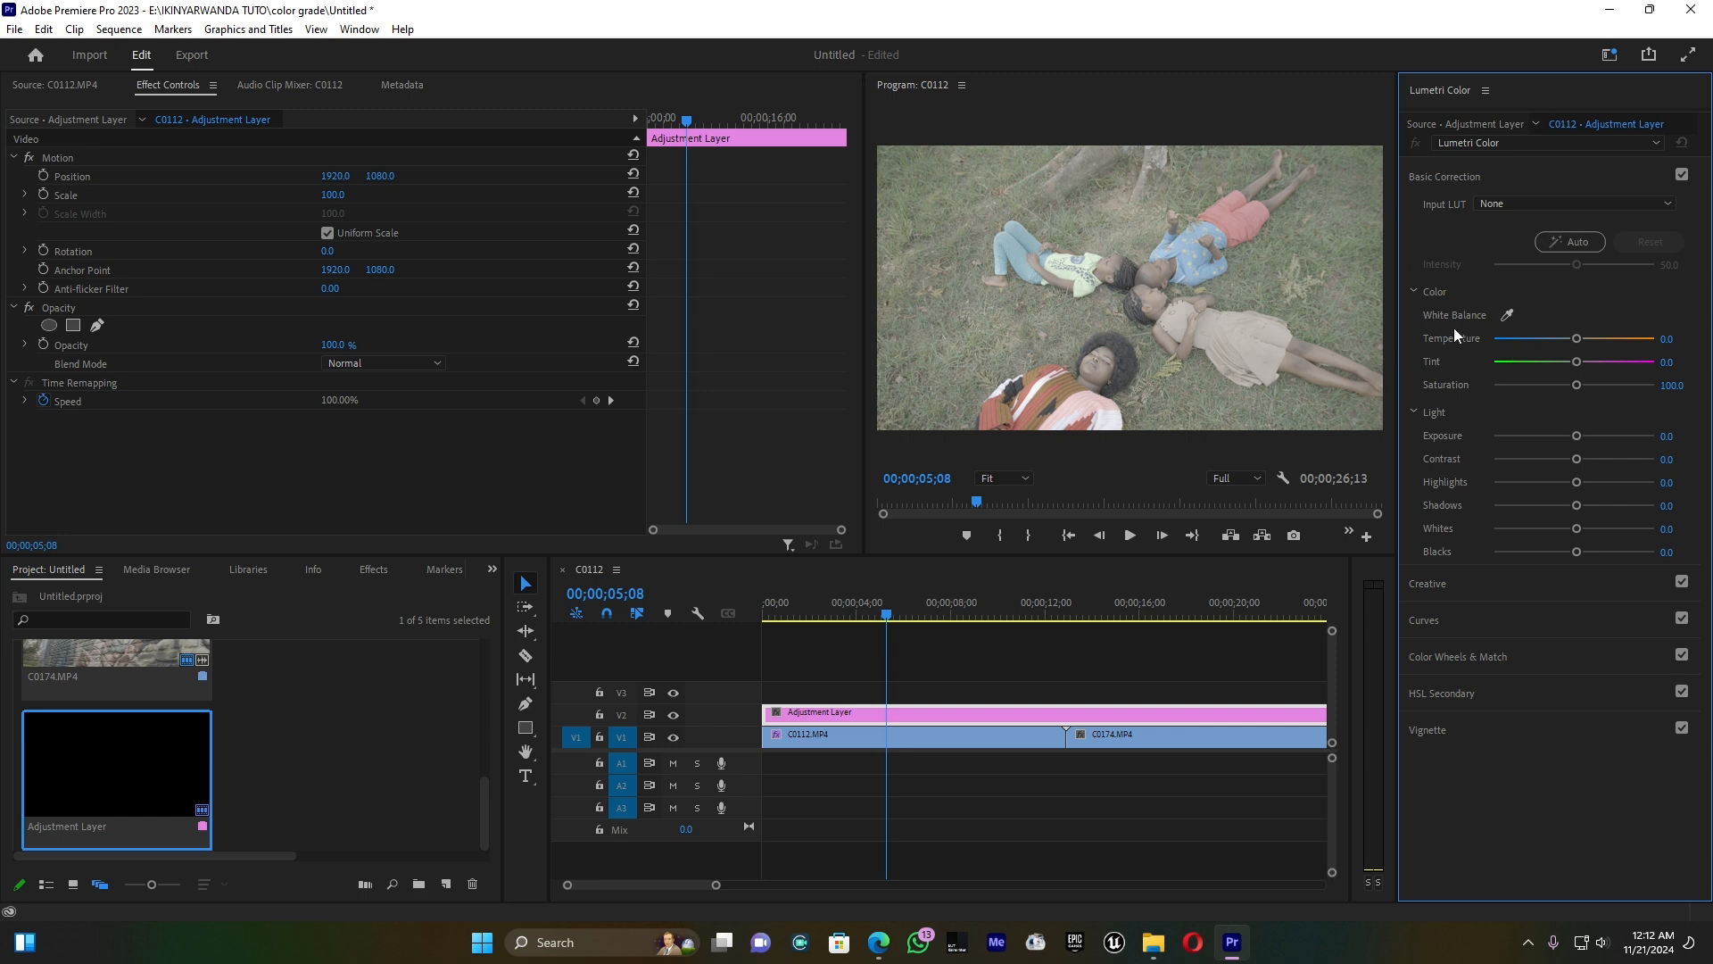
click(1447, 177)
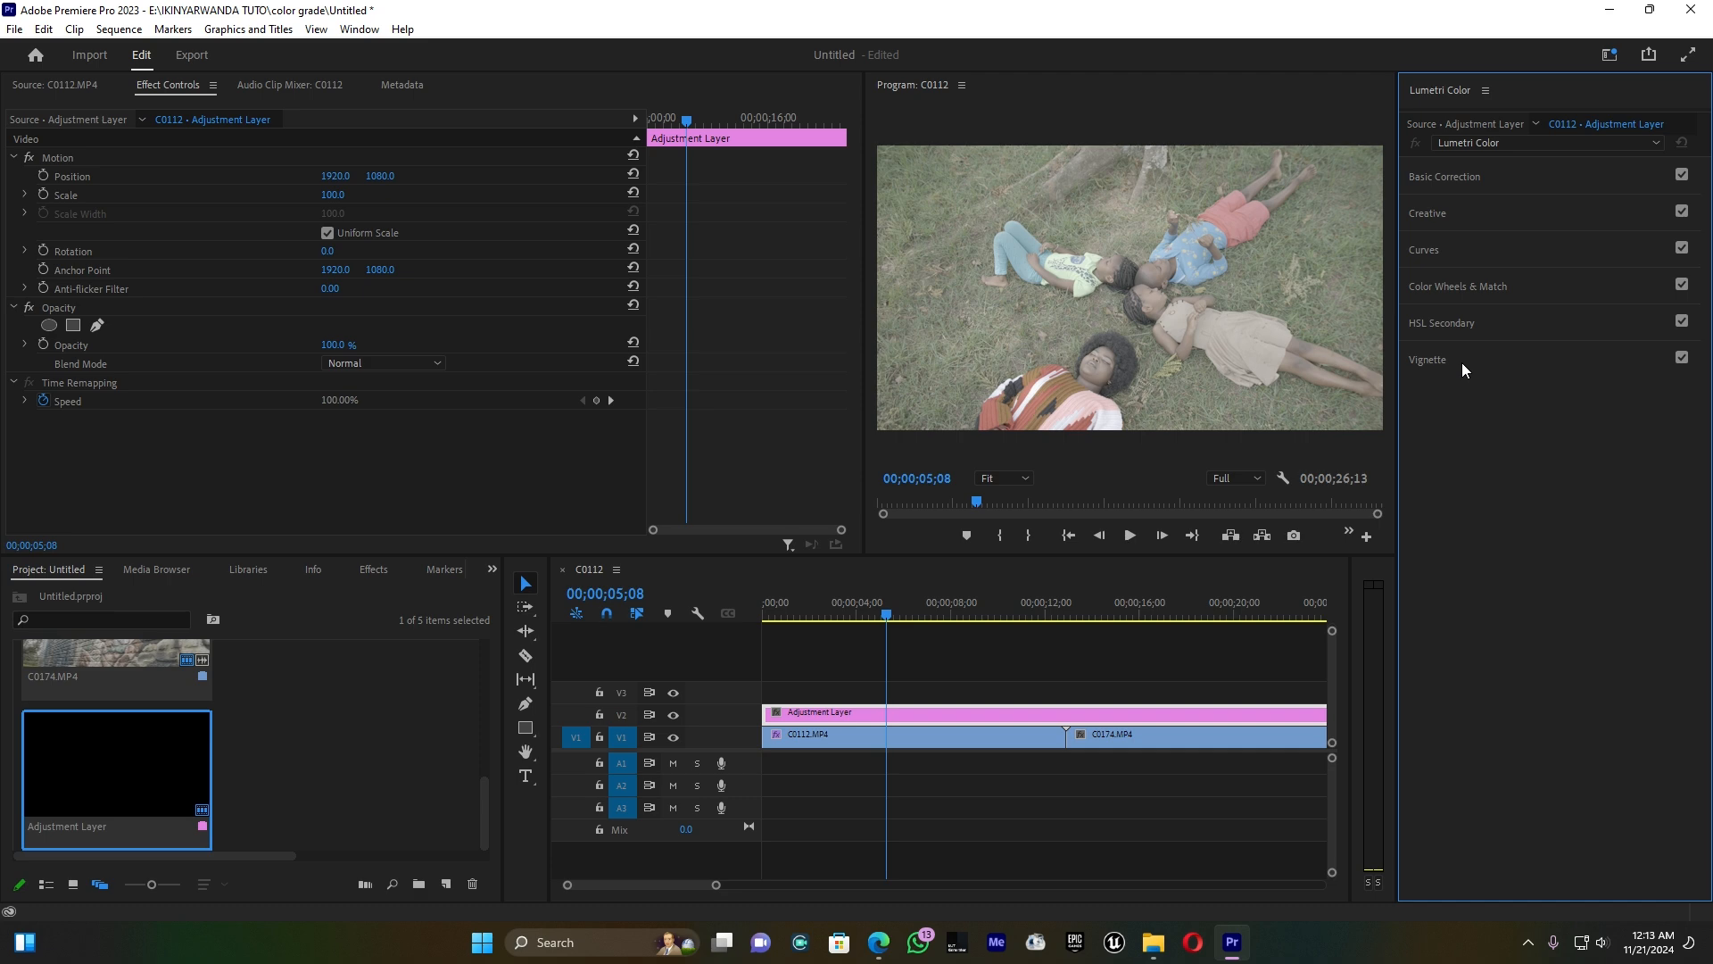
click(360, 29)
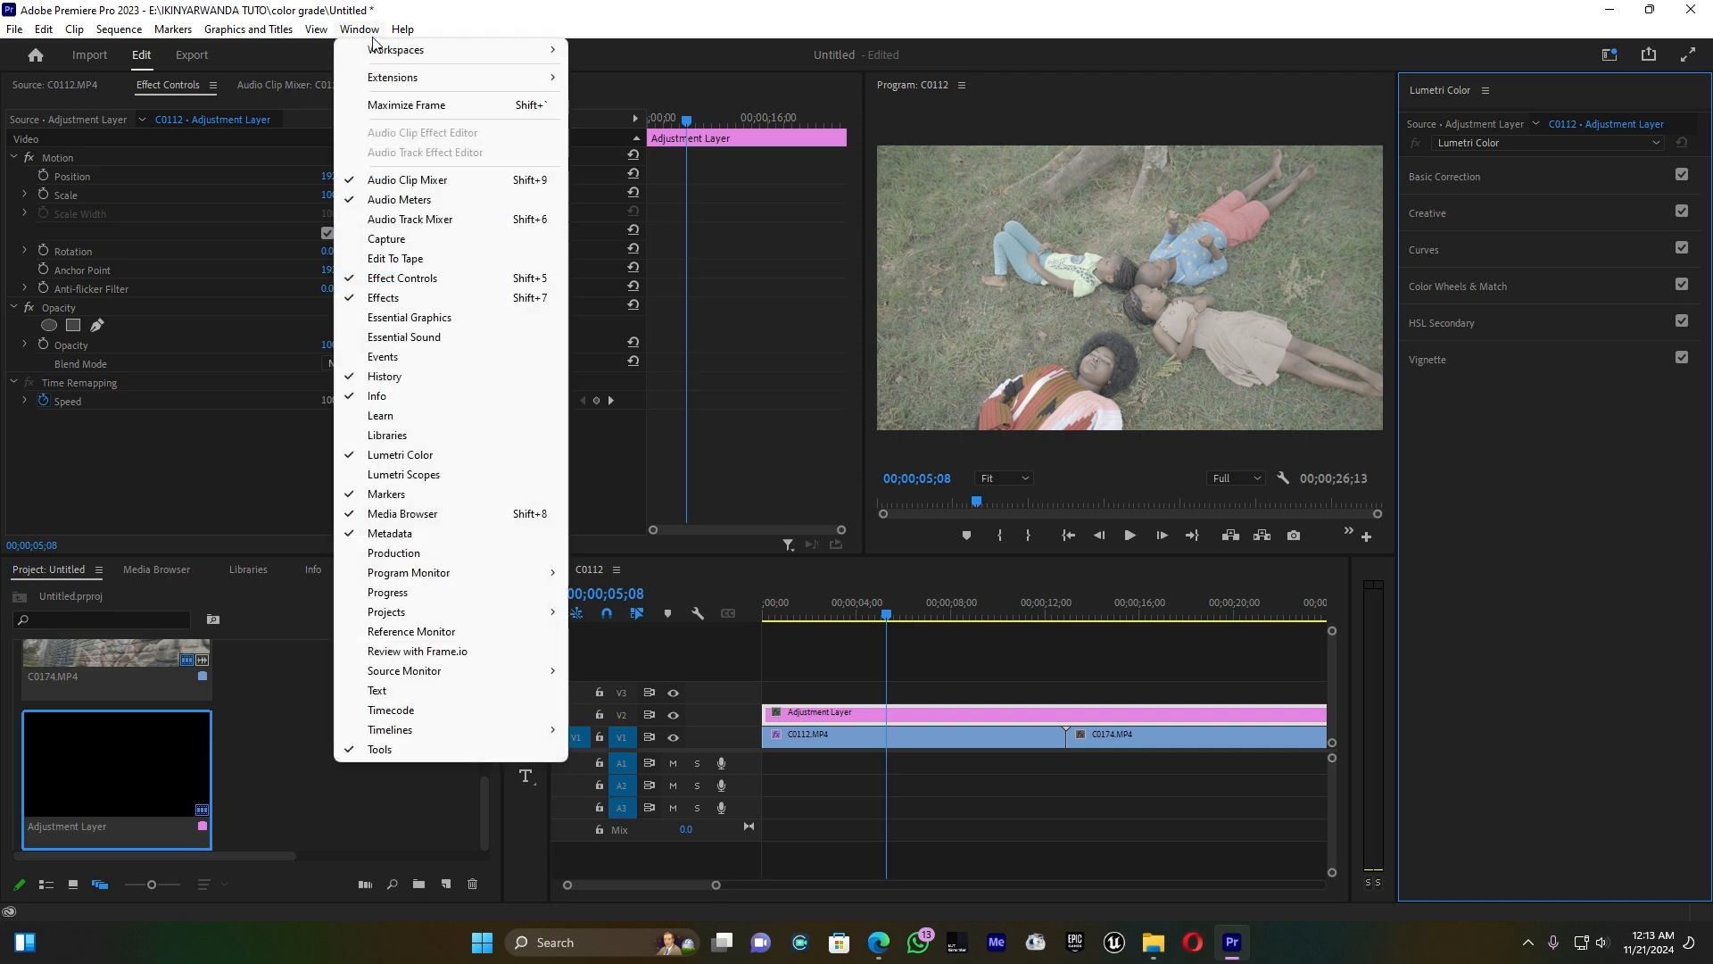
click(427, 456)
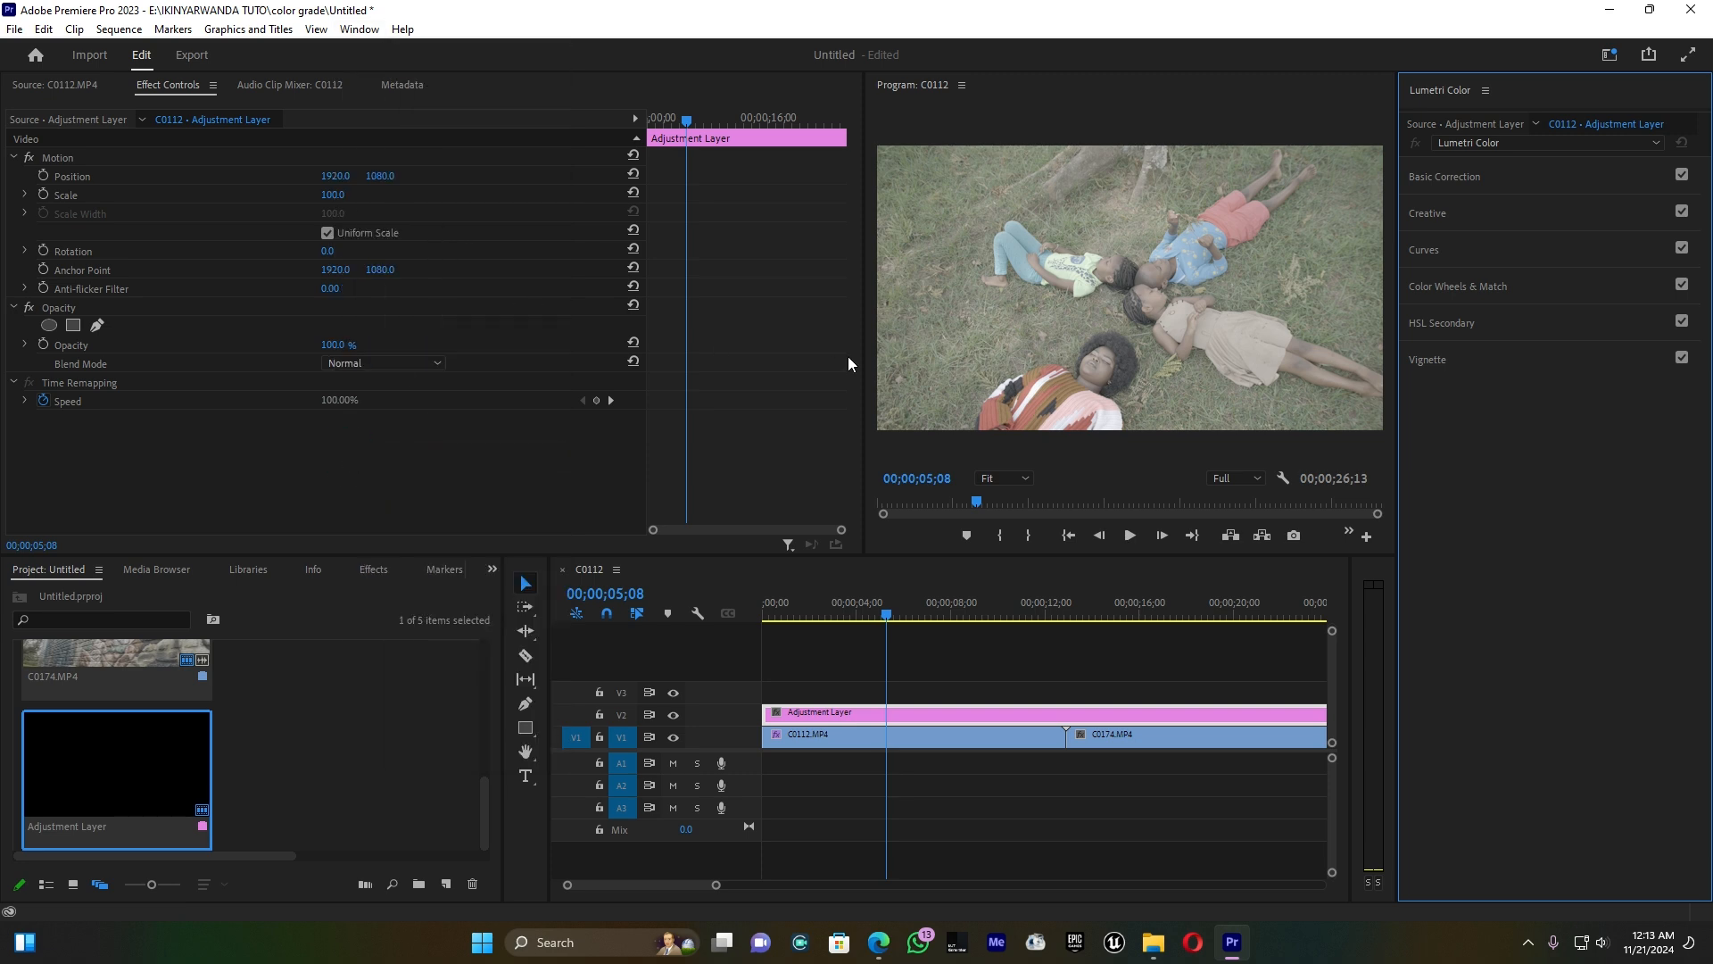
Step: Reset the Editing workspace to its saved layout
click(360, 29)
click(420, 52)
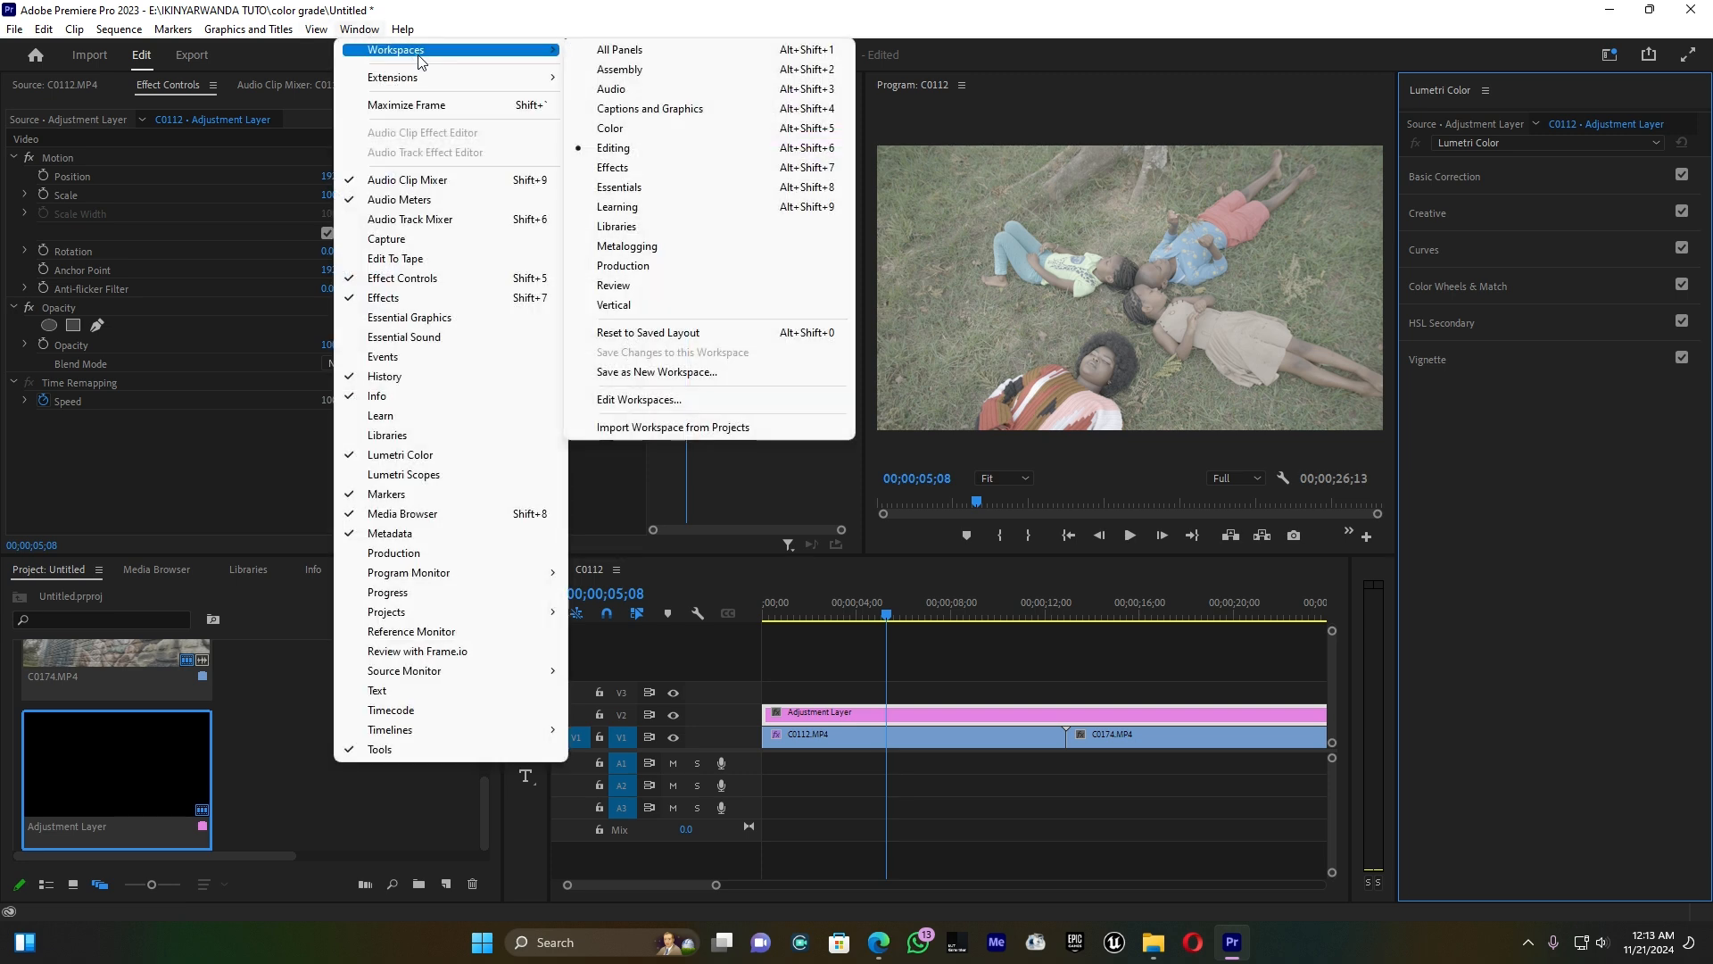
click(660, 335)
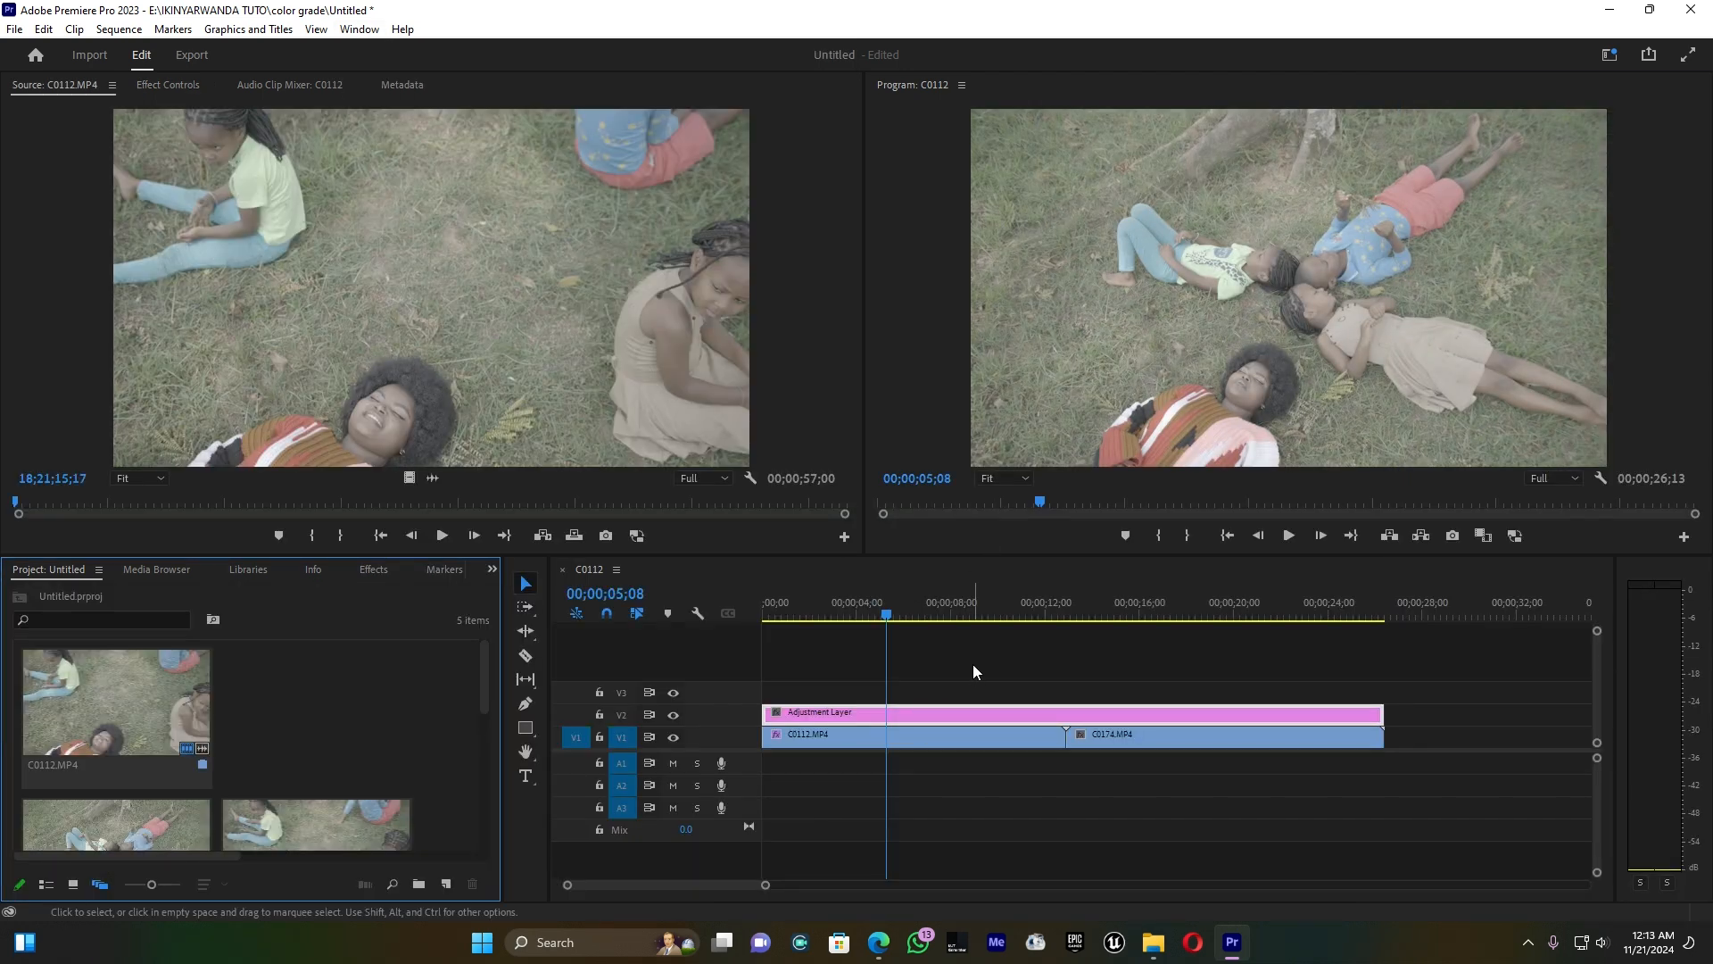
Step: Search the effects for "color" and apply the Lumetri Color effect to the adjustment layer on V2
click(371, 569)
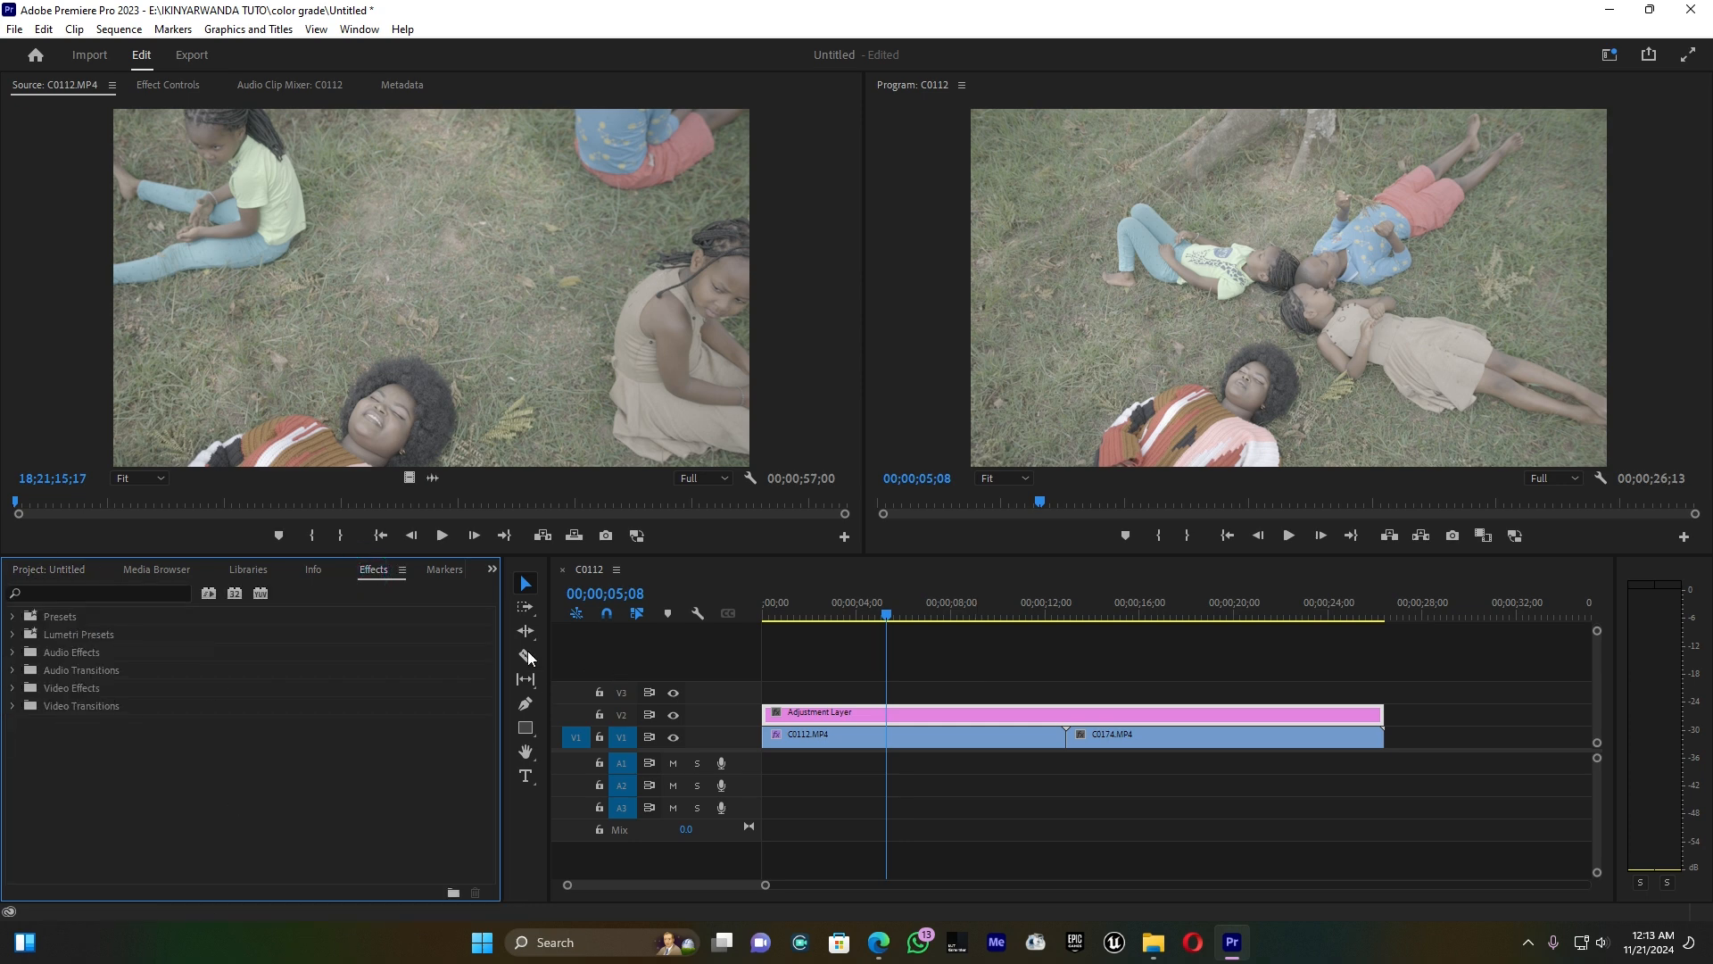
click(99, 593)
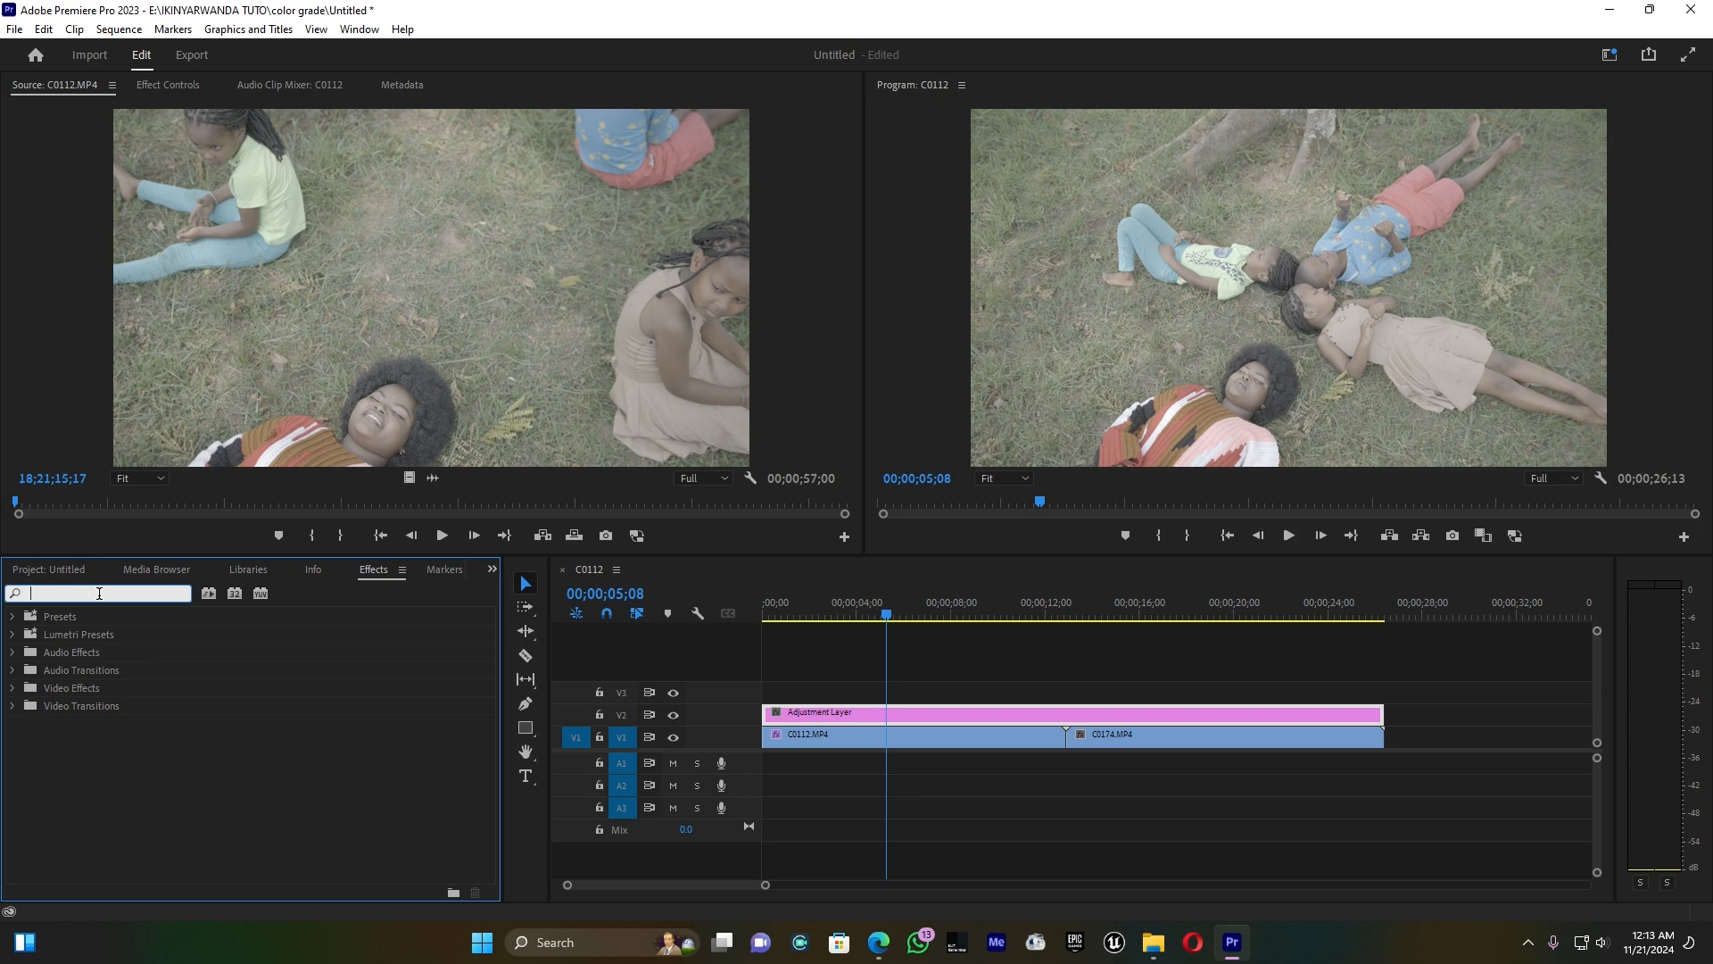
text(color)
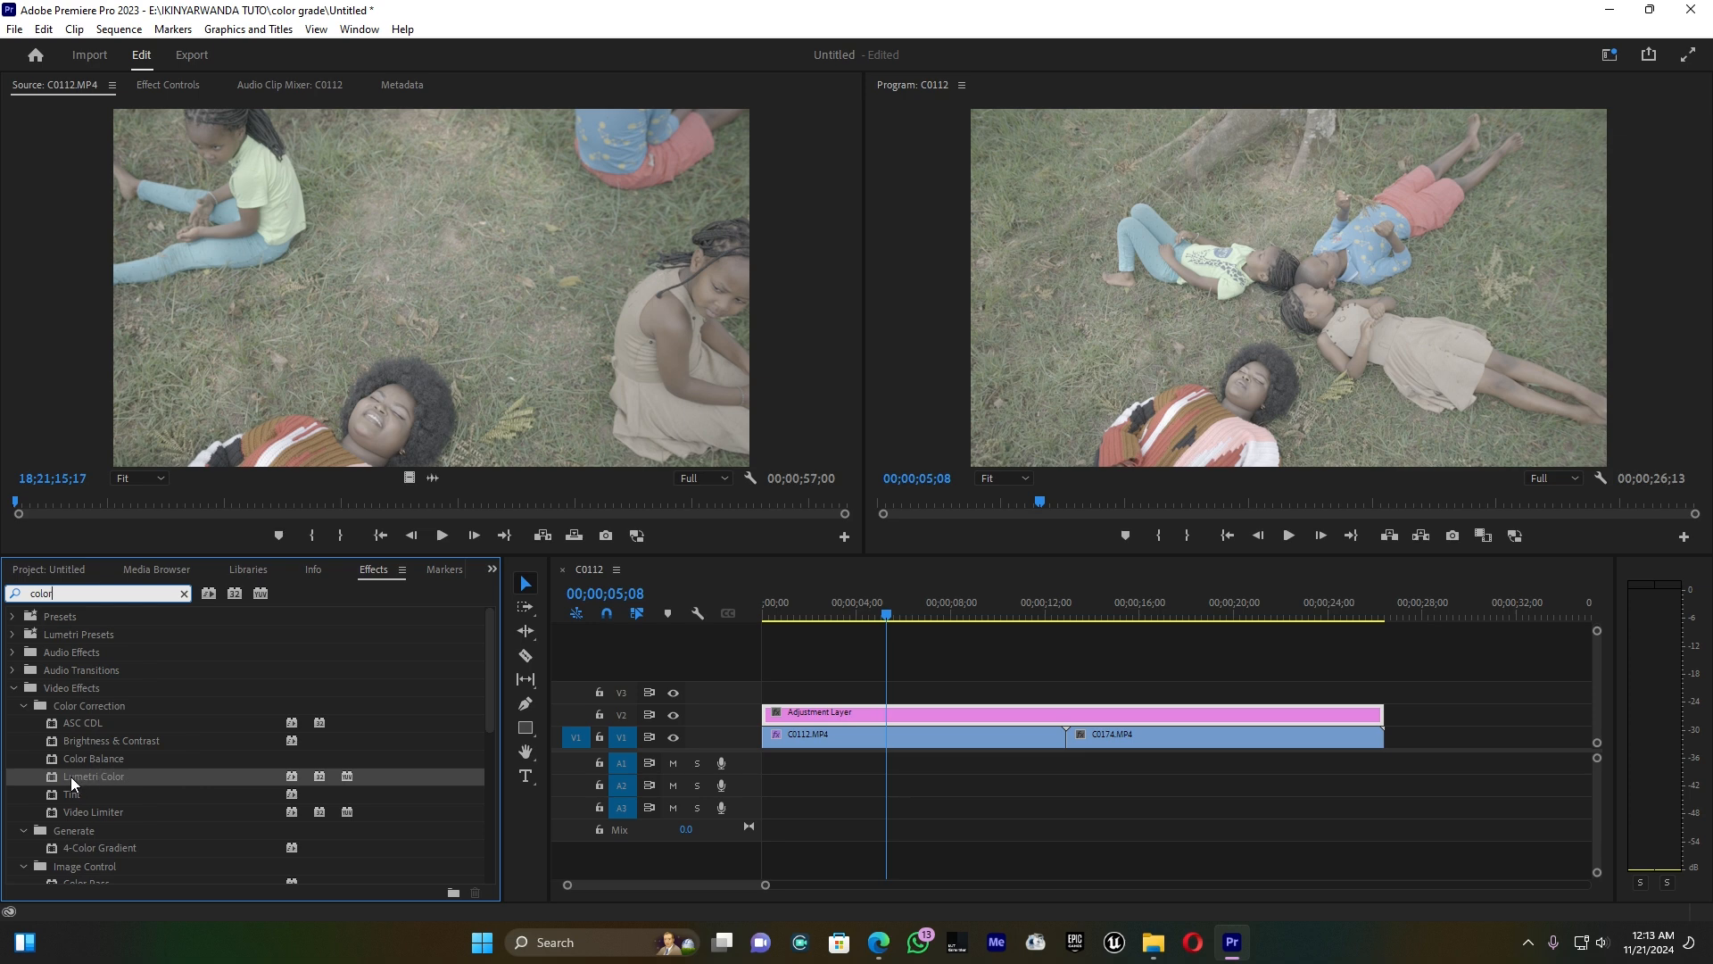
drag(57, 773, 912, 717)
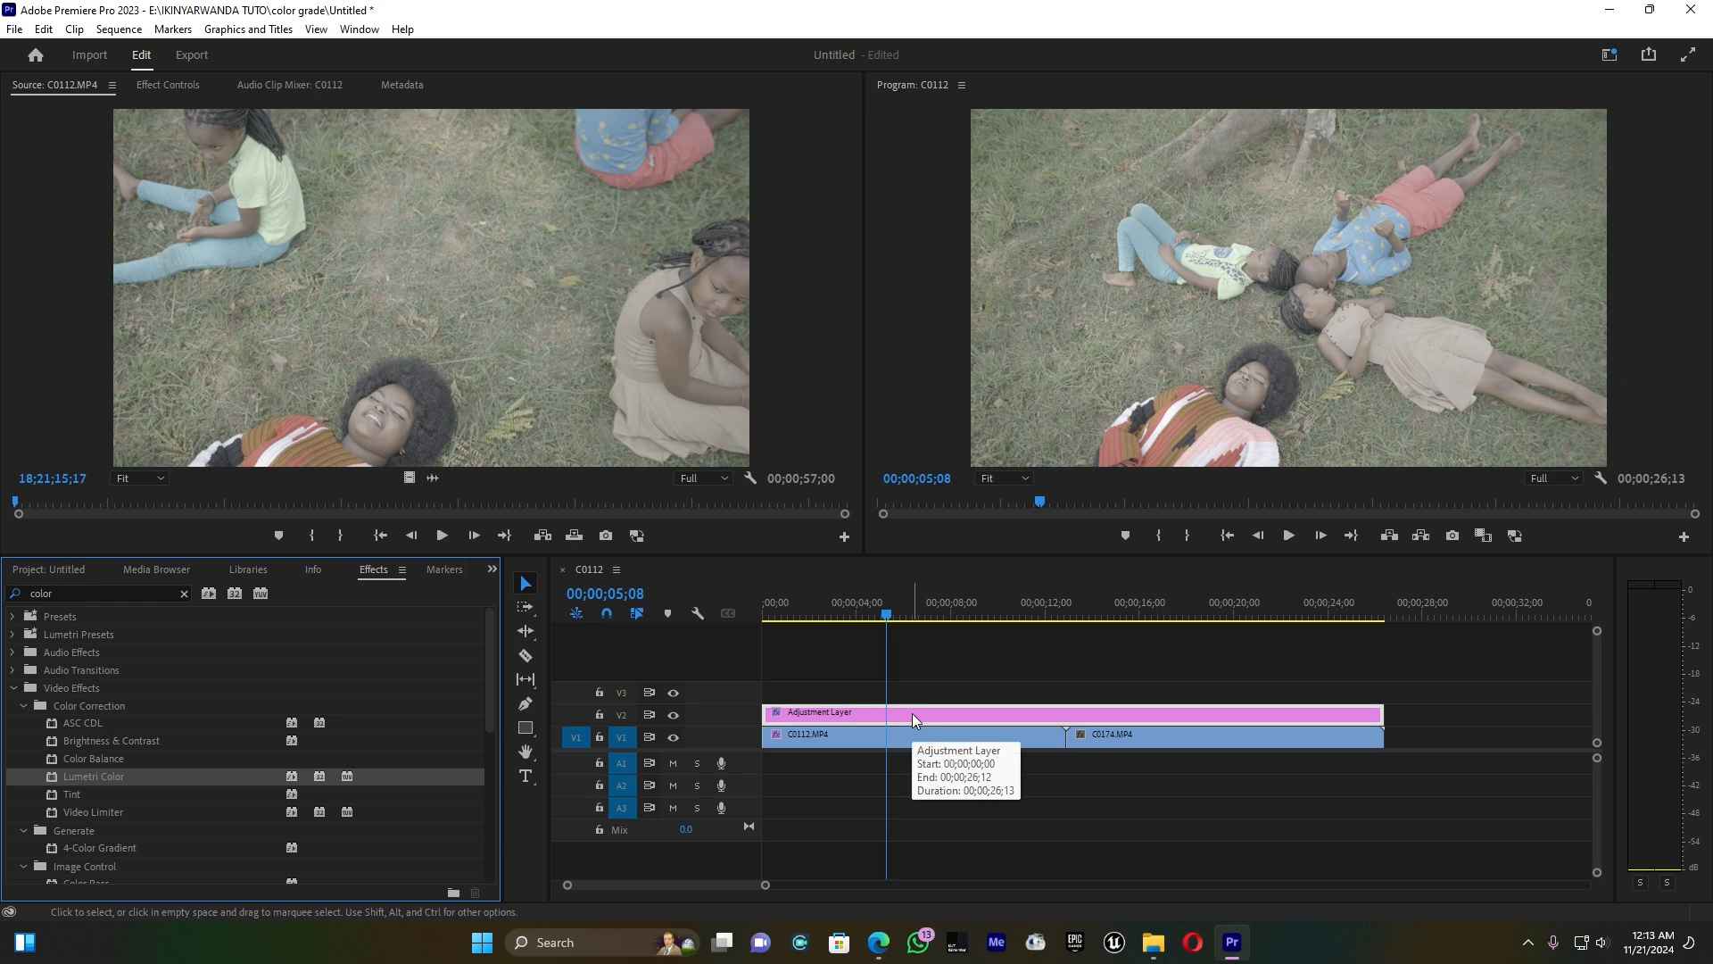
Step: Review the Lumetri Color effect in the adjustment layer's effect controls and remove it
click(167, 84)
scroll(116, 478, down, 2)
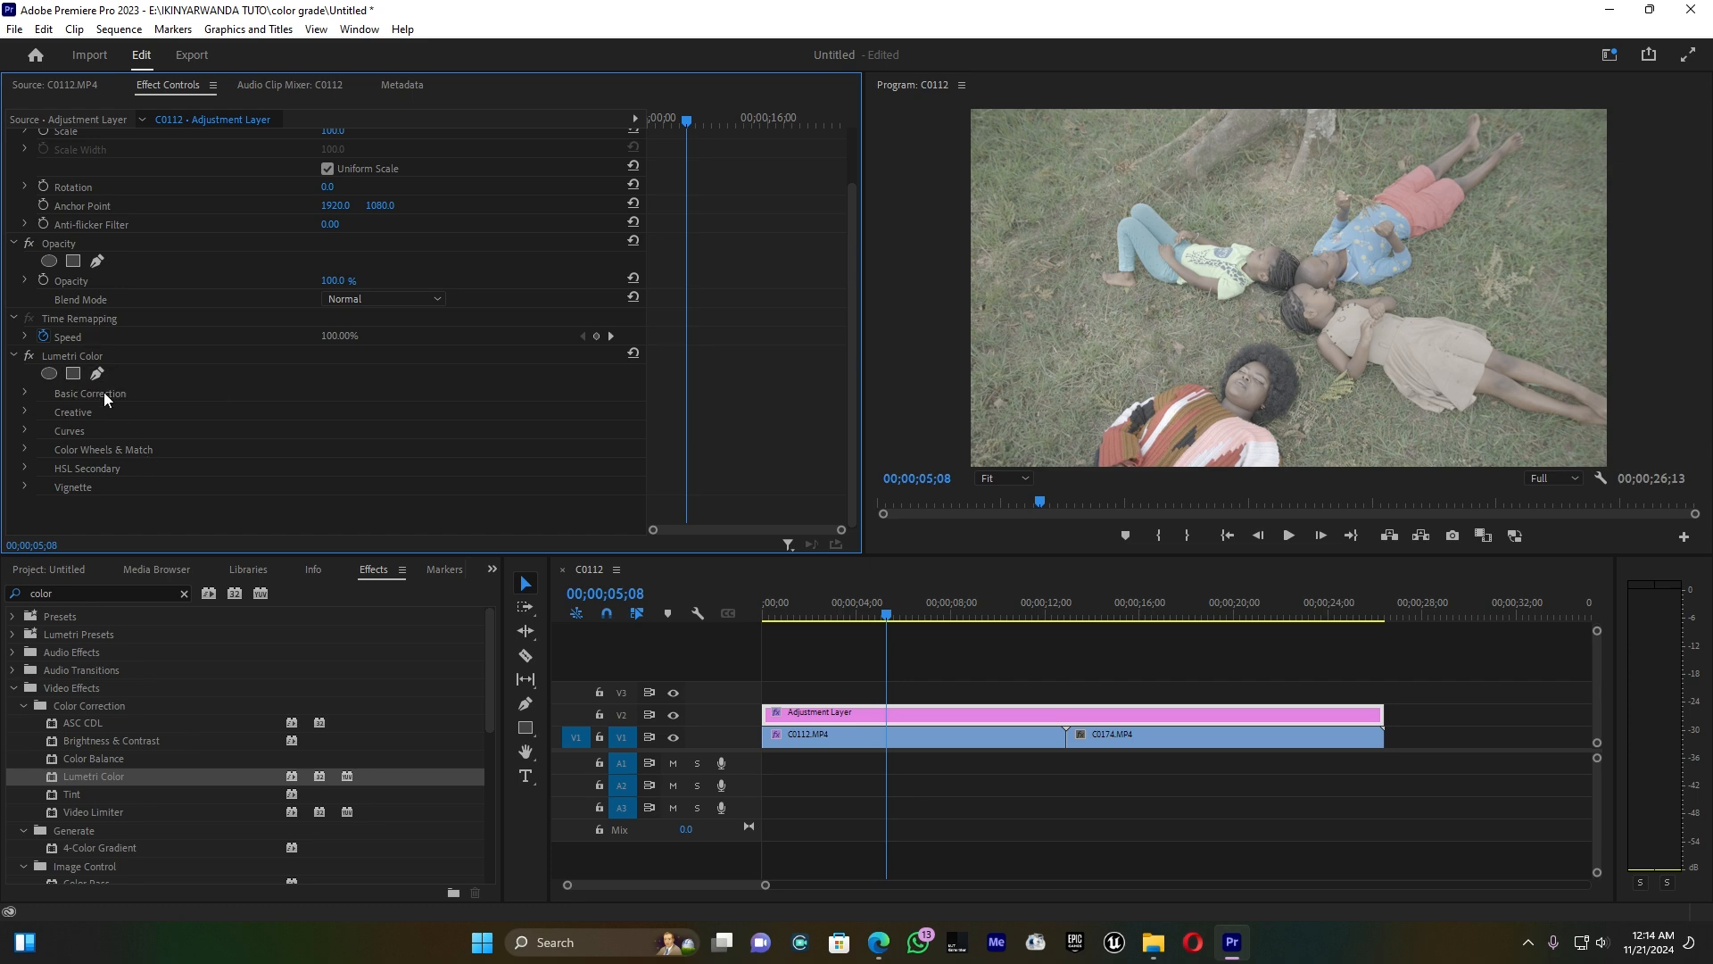
click(52, 355)
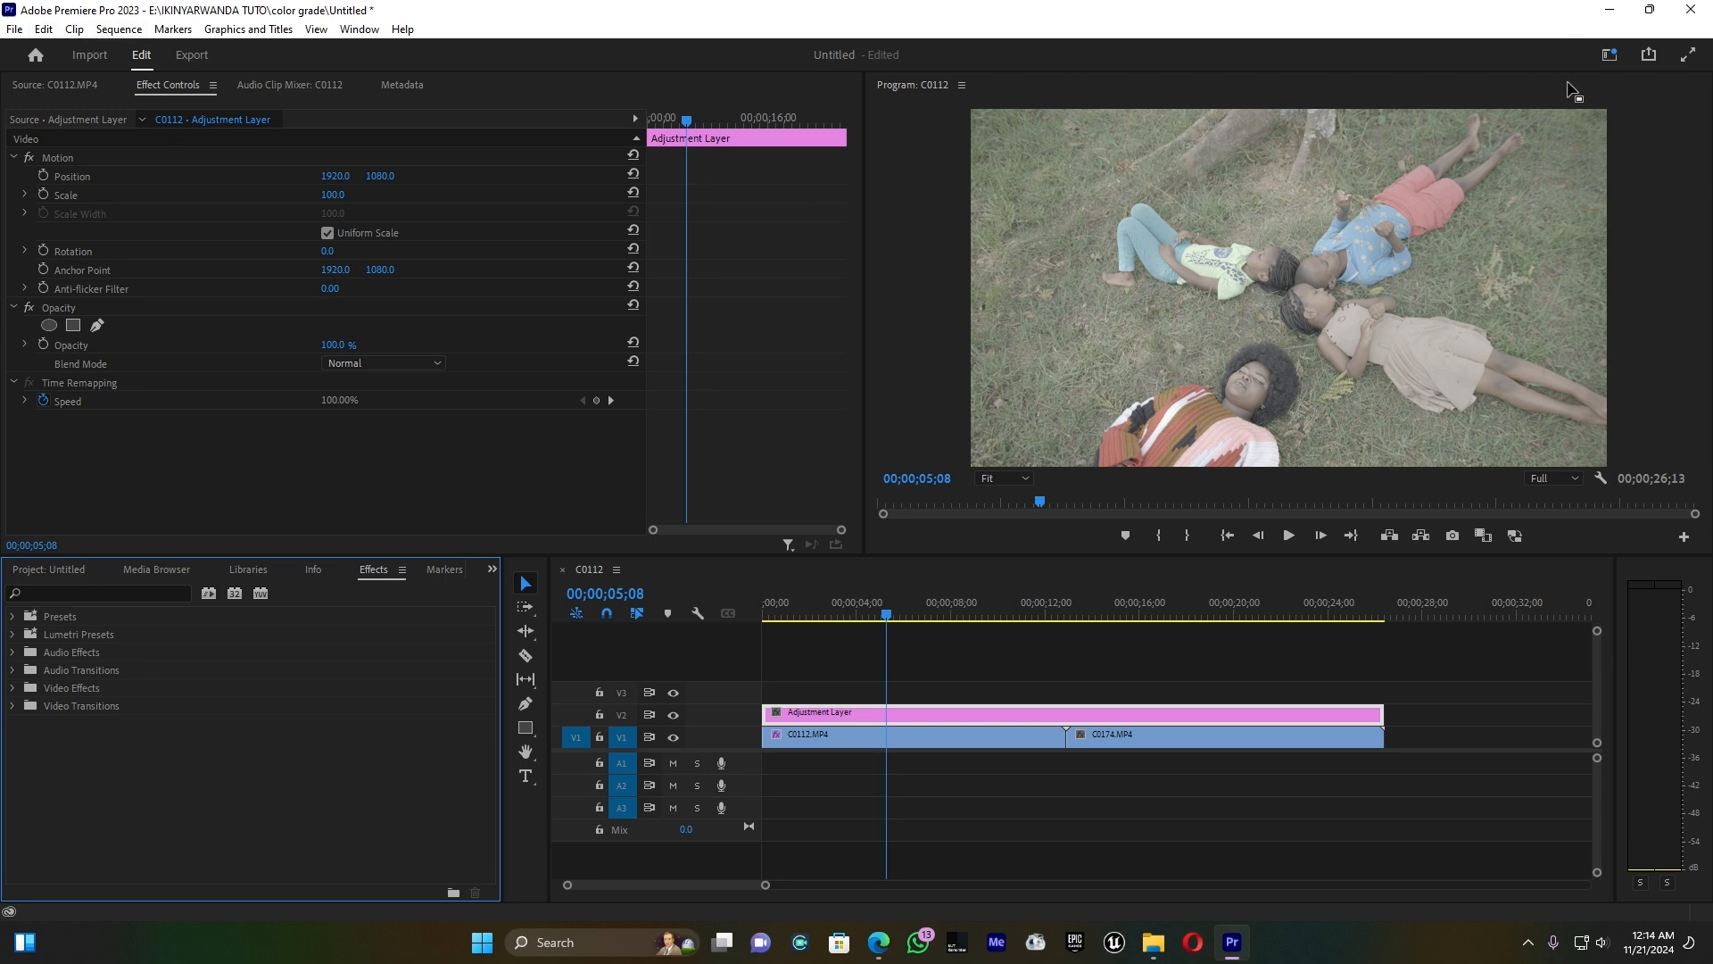
Step: Switch from the Editing workspace to the Color workspace
click(1611, 55)
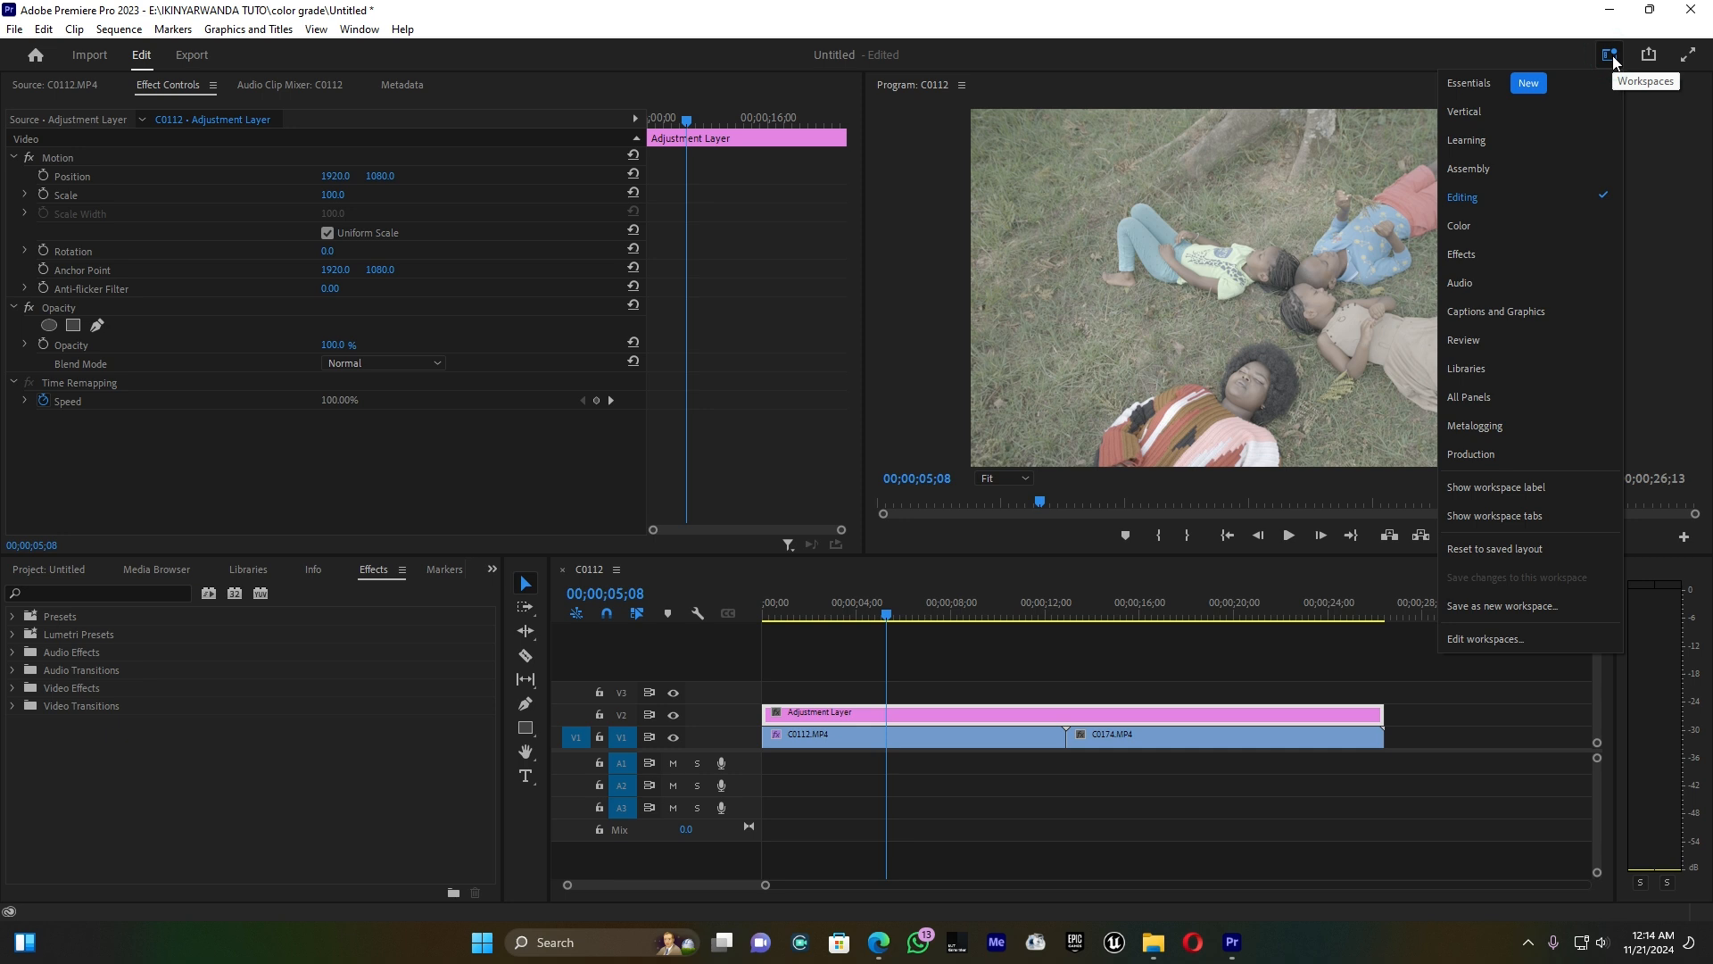
click(1481, 225)
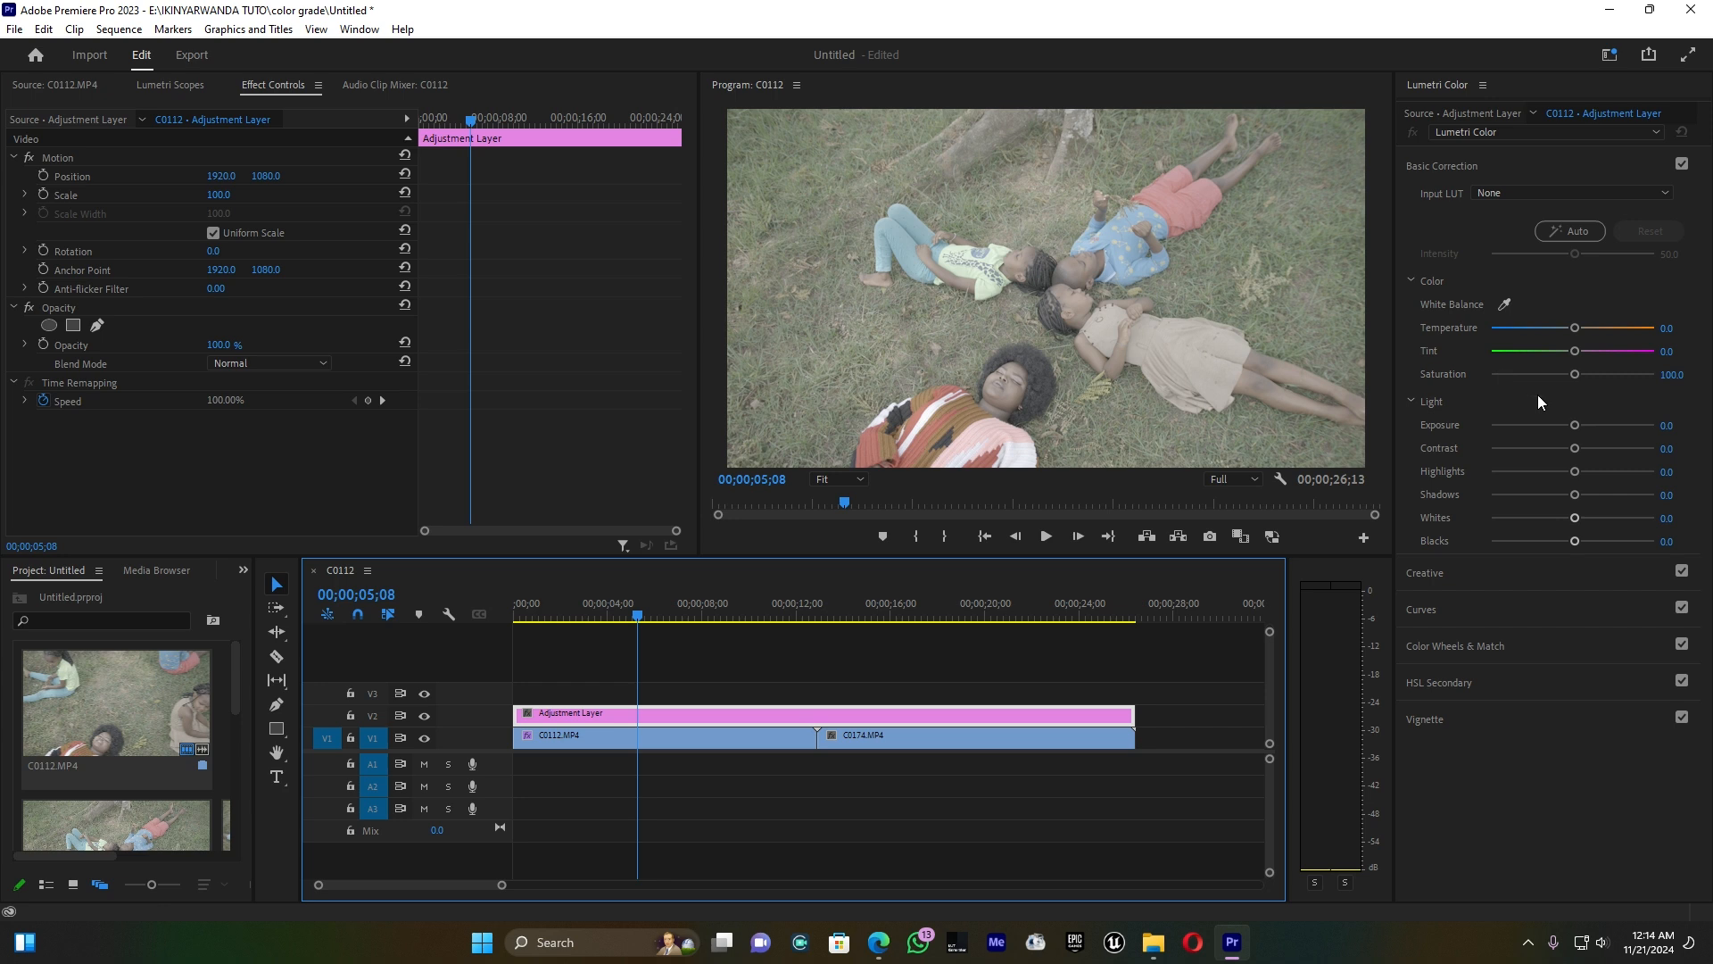
click(1610, 55)
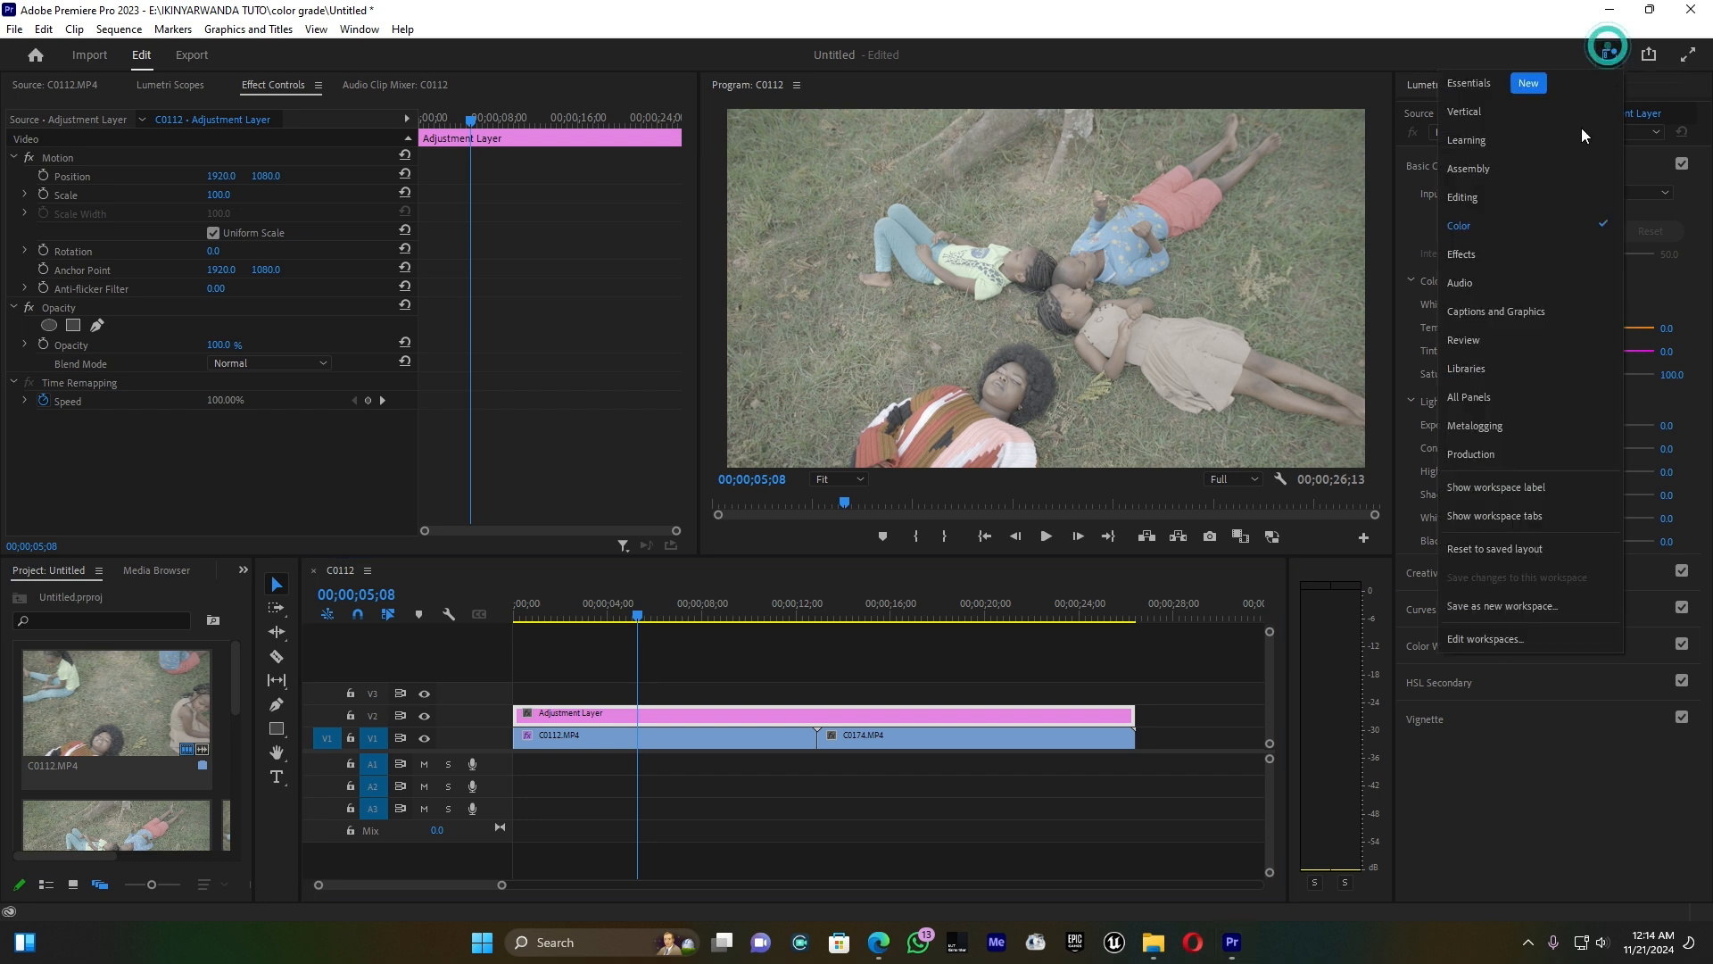
click(1486, 233)
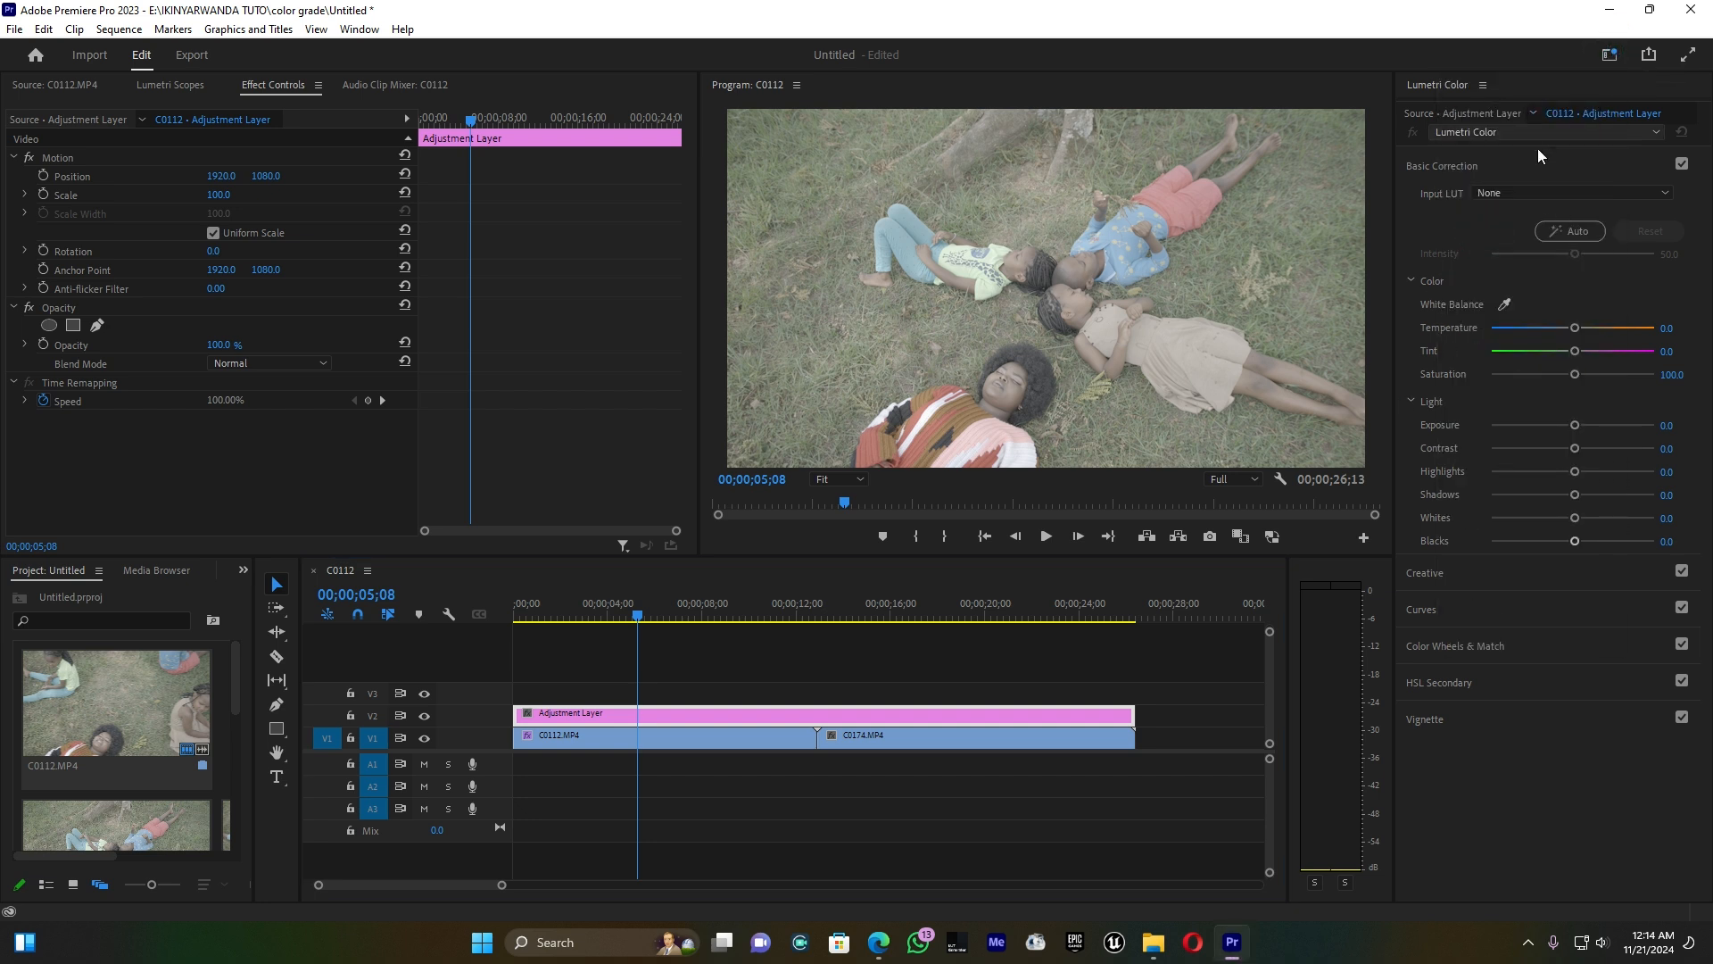
Step: Select the adjustment layer on V2 and apply the automatic Basic Correction to it
click(1452, 166)
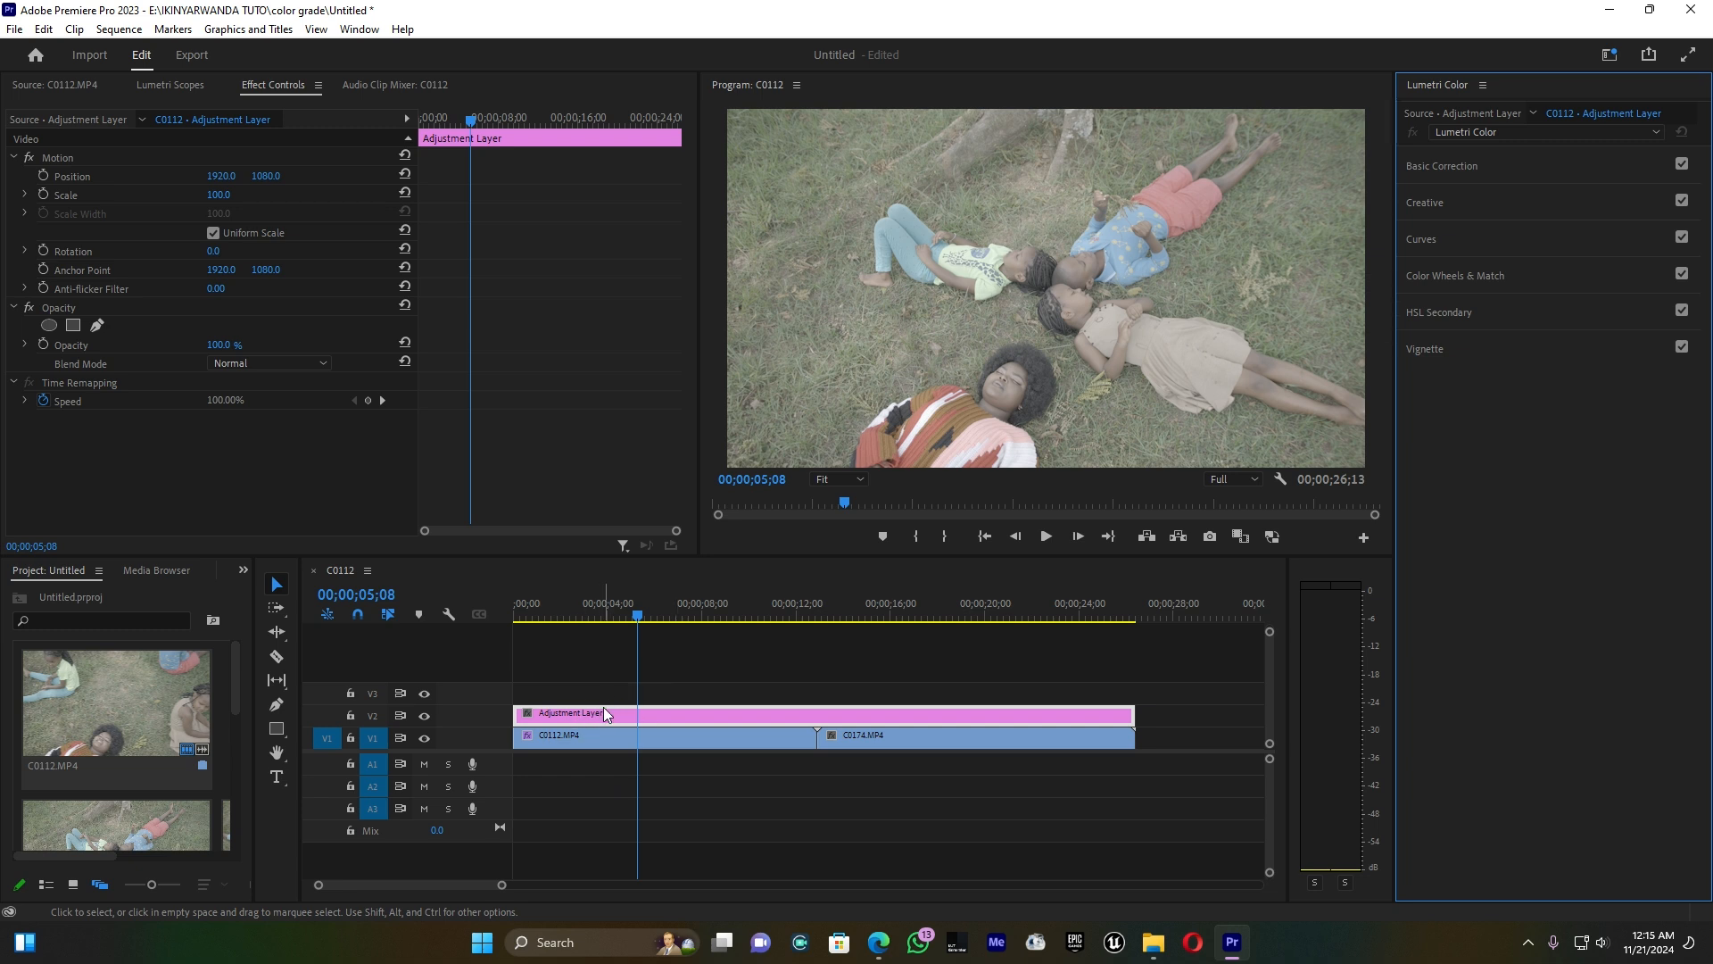
click(685, 689)
click(628, 713)
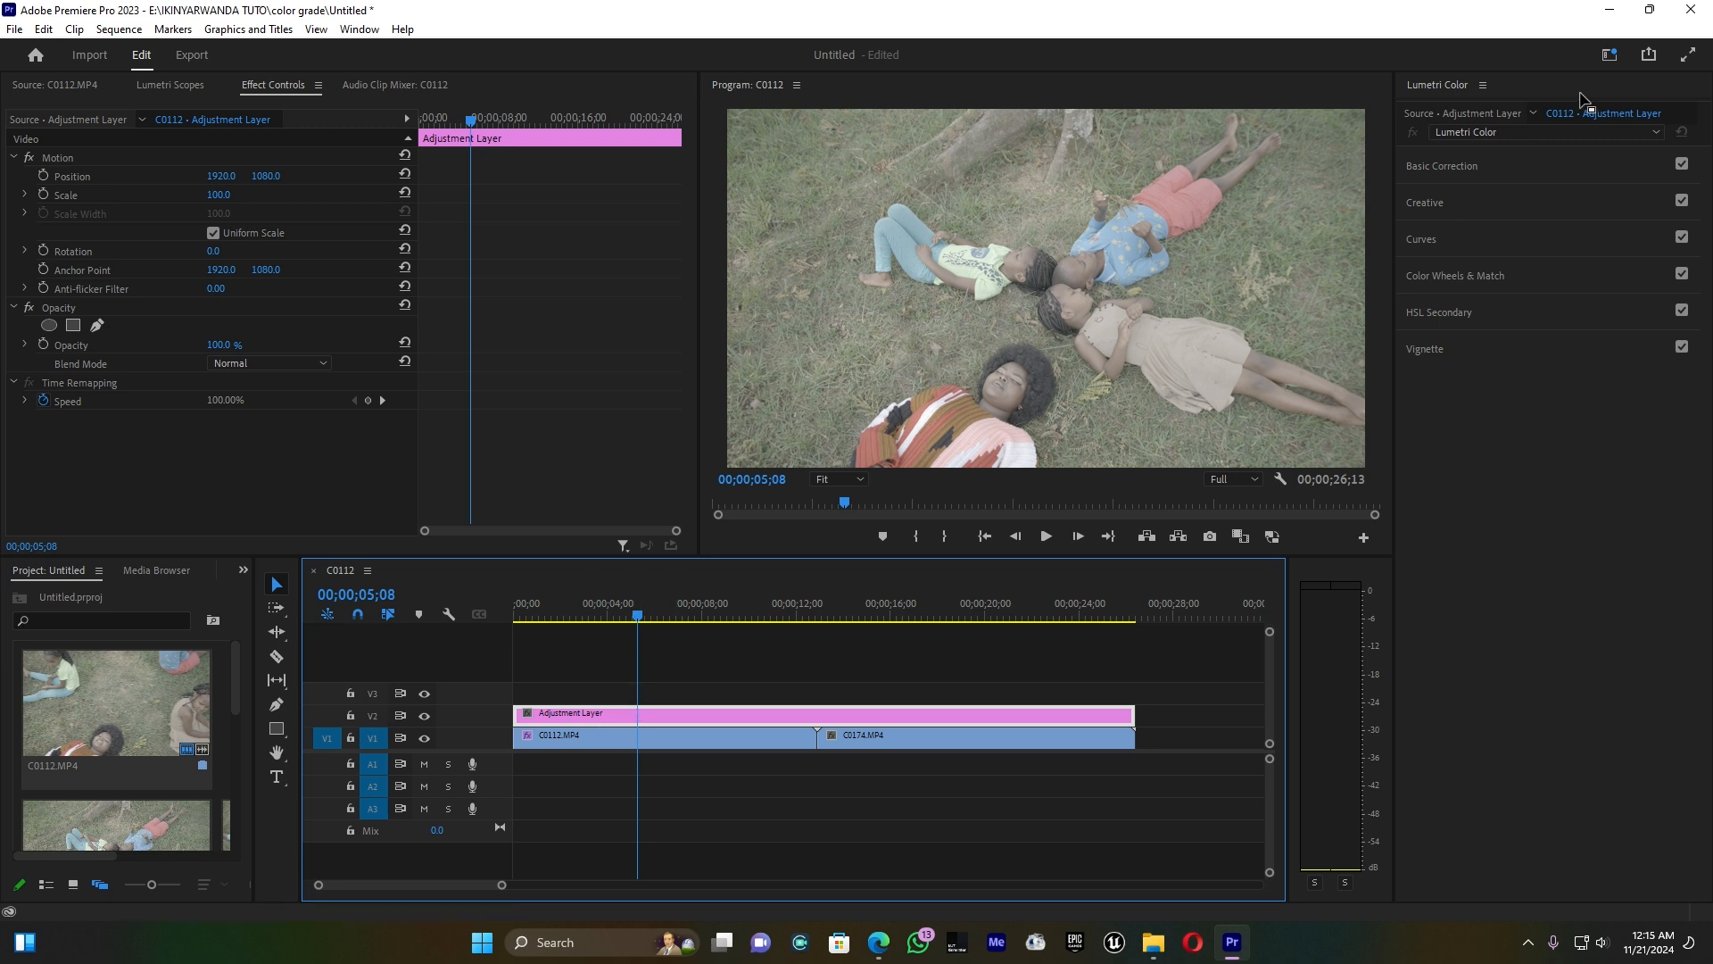
click(1453, 170)
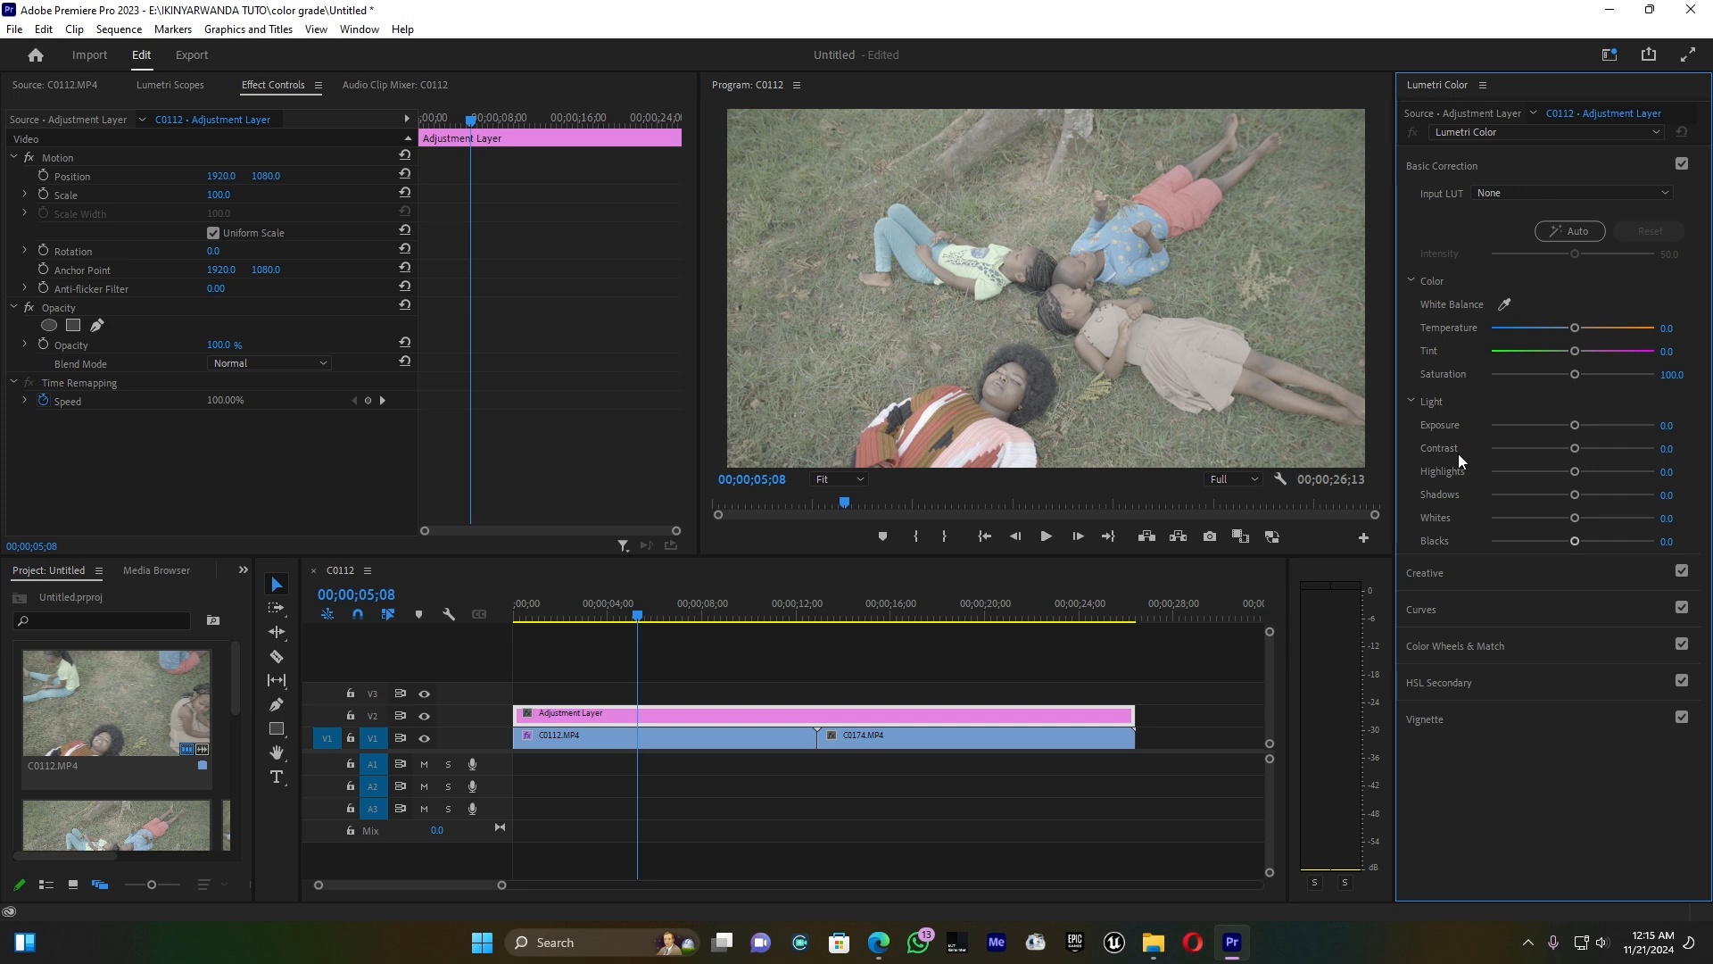
click(1581, 231)
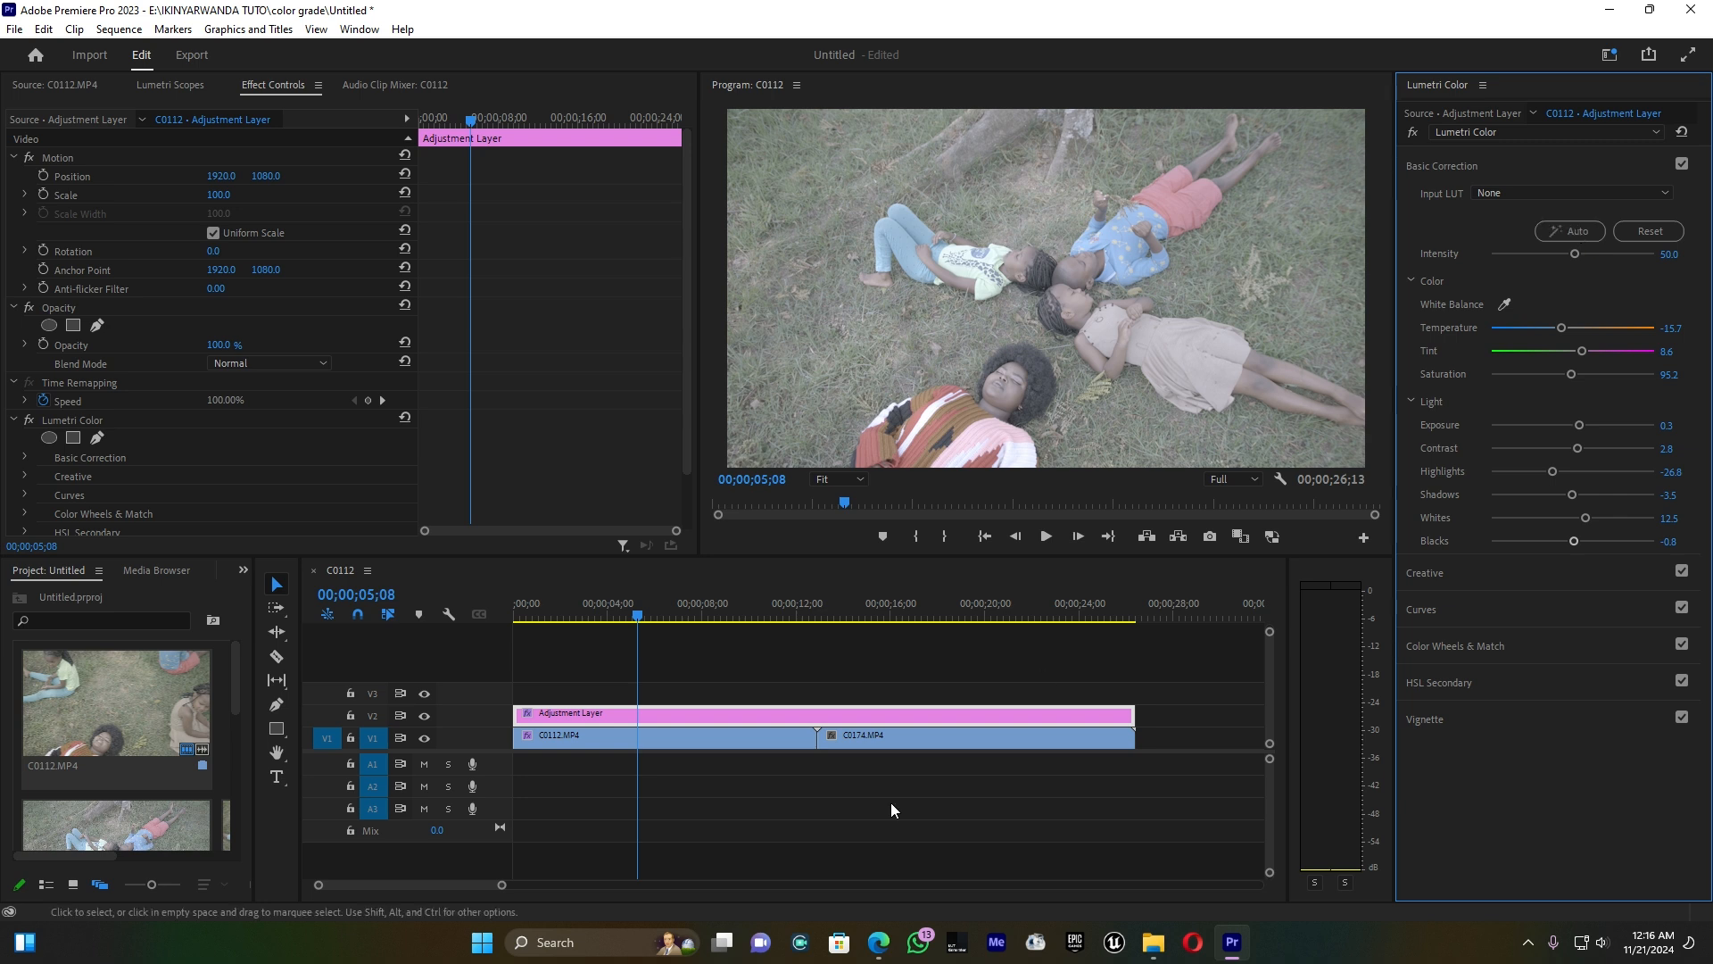
Step: Toggle the visibility of track V2 to compare the correction, and enlarge the Program monitor
click(426, 716)
click(425, 716)
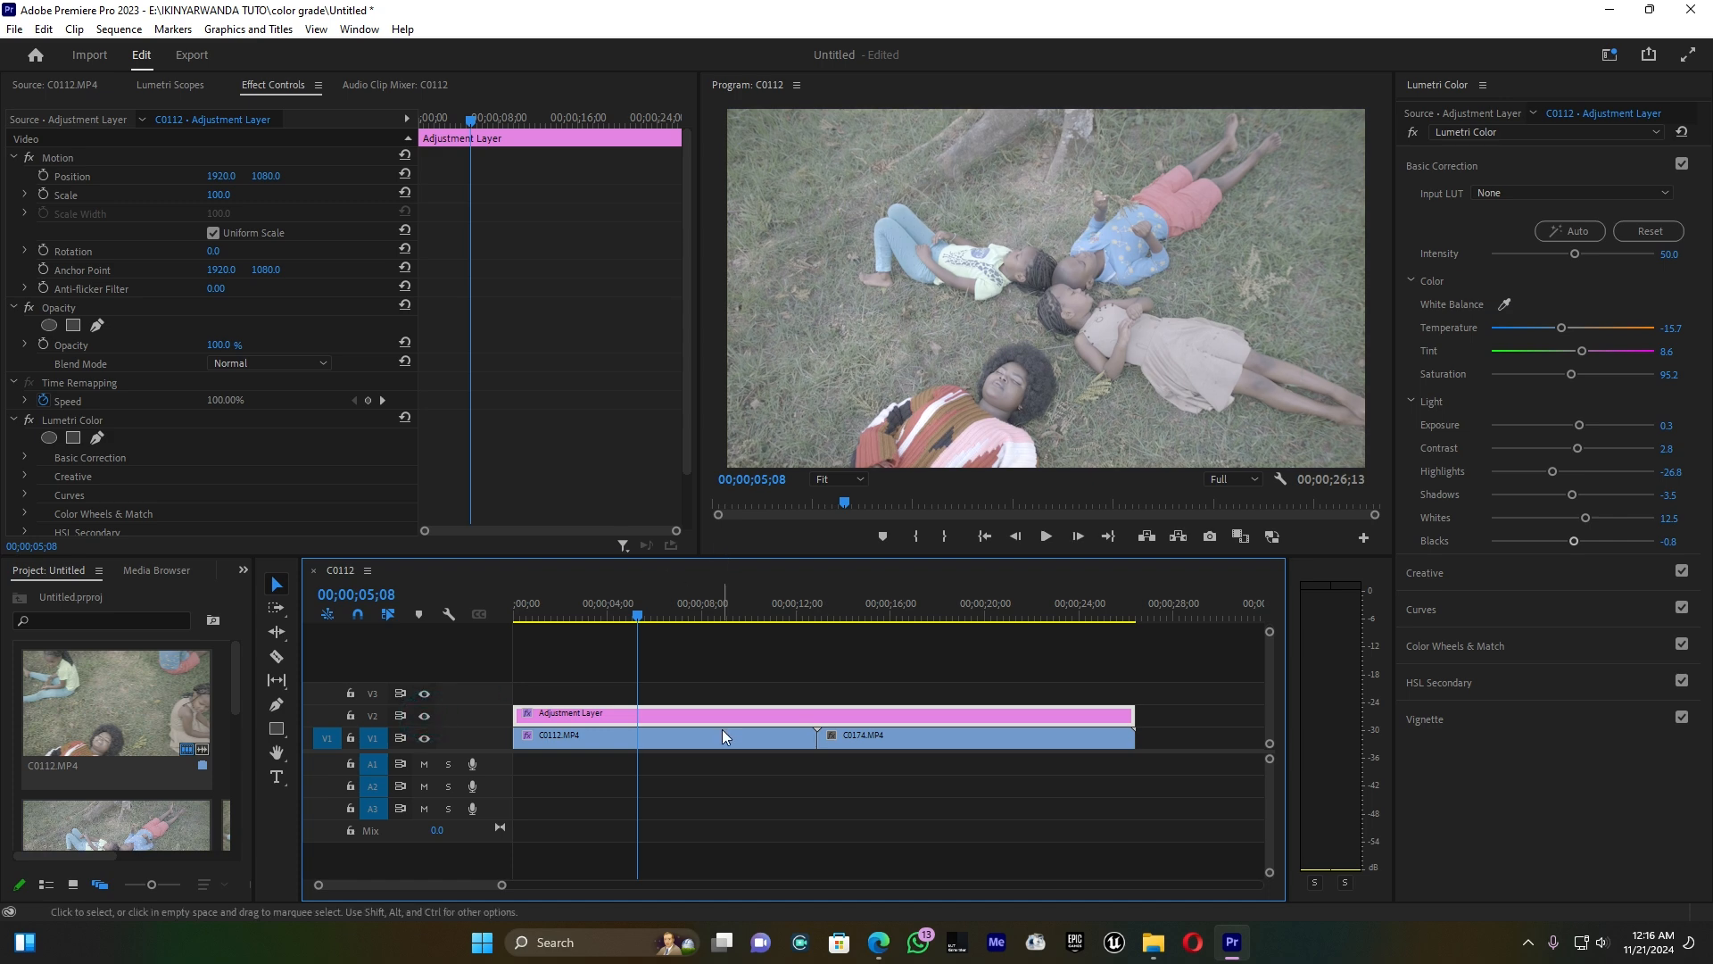
drag(697, 553, 694, 556)
drag(444, 650, 378, 681)
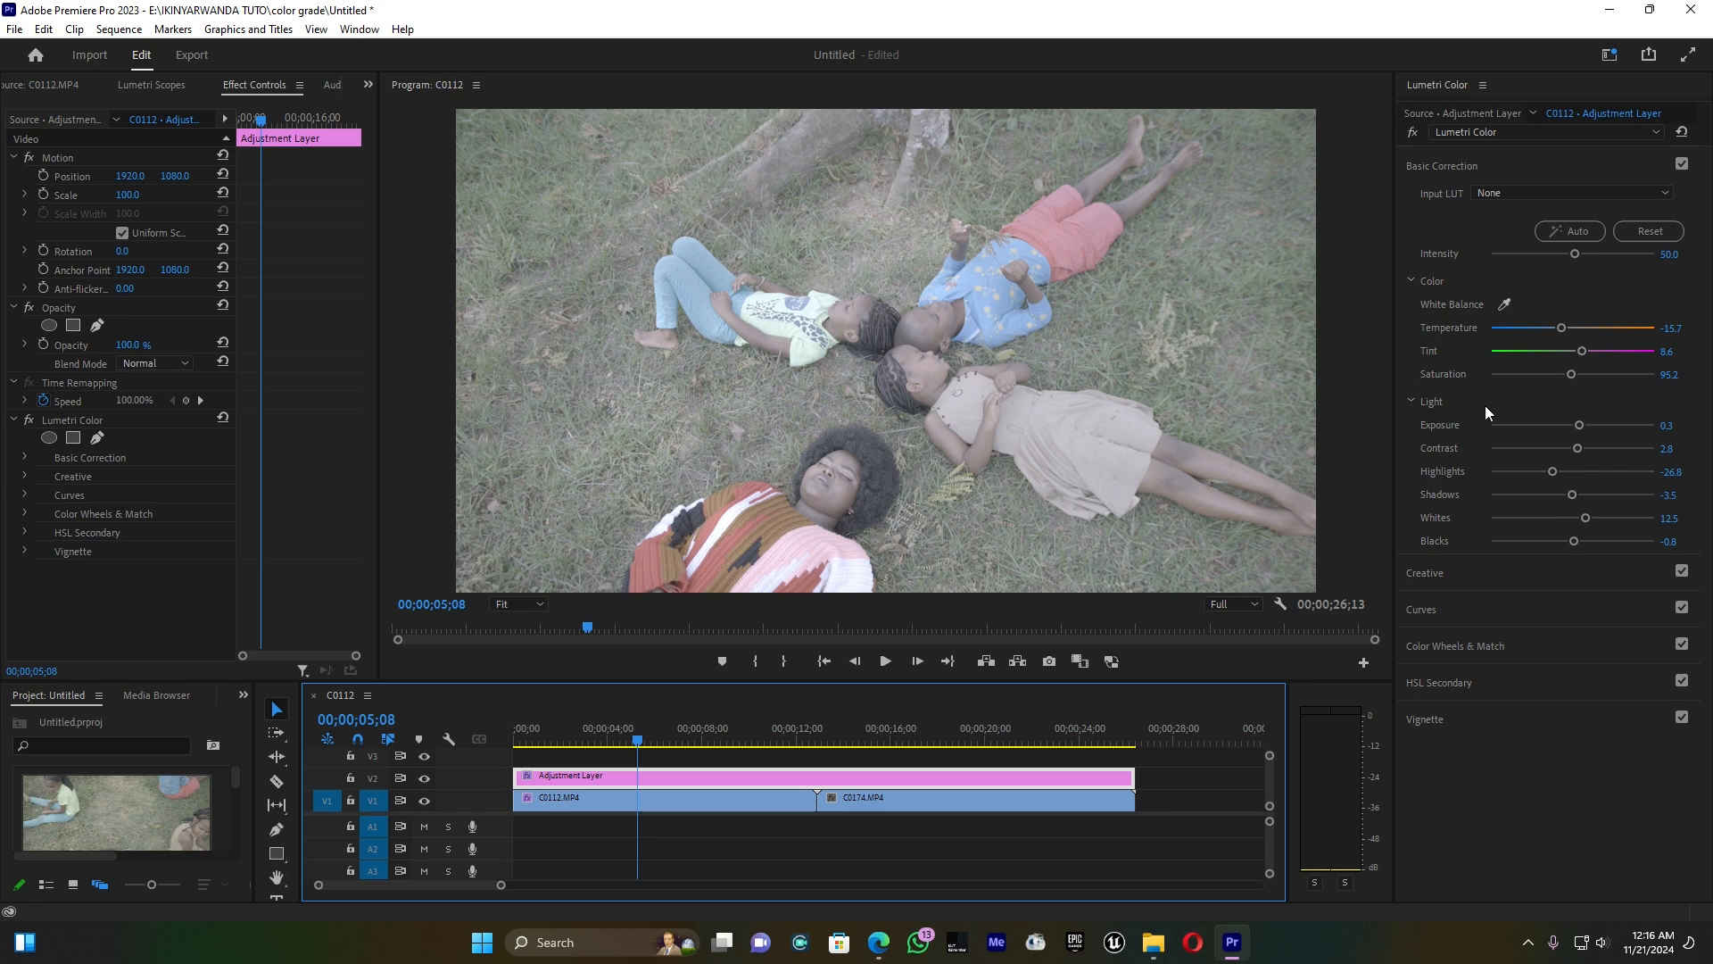
Step: Try cooler and warmer temperatures on the adjustment layer, settling on 2.2, and raise the saturation to 127.2
click(1566, 327)
drag(1570, 329, 1576, 330)
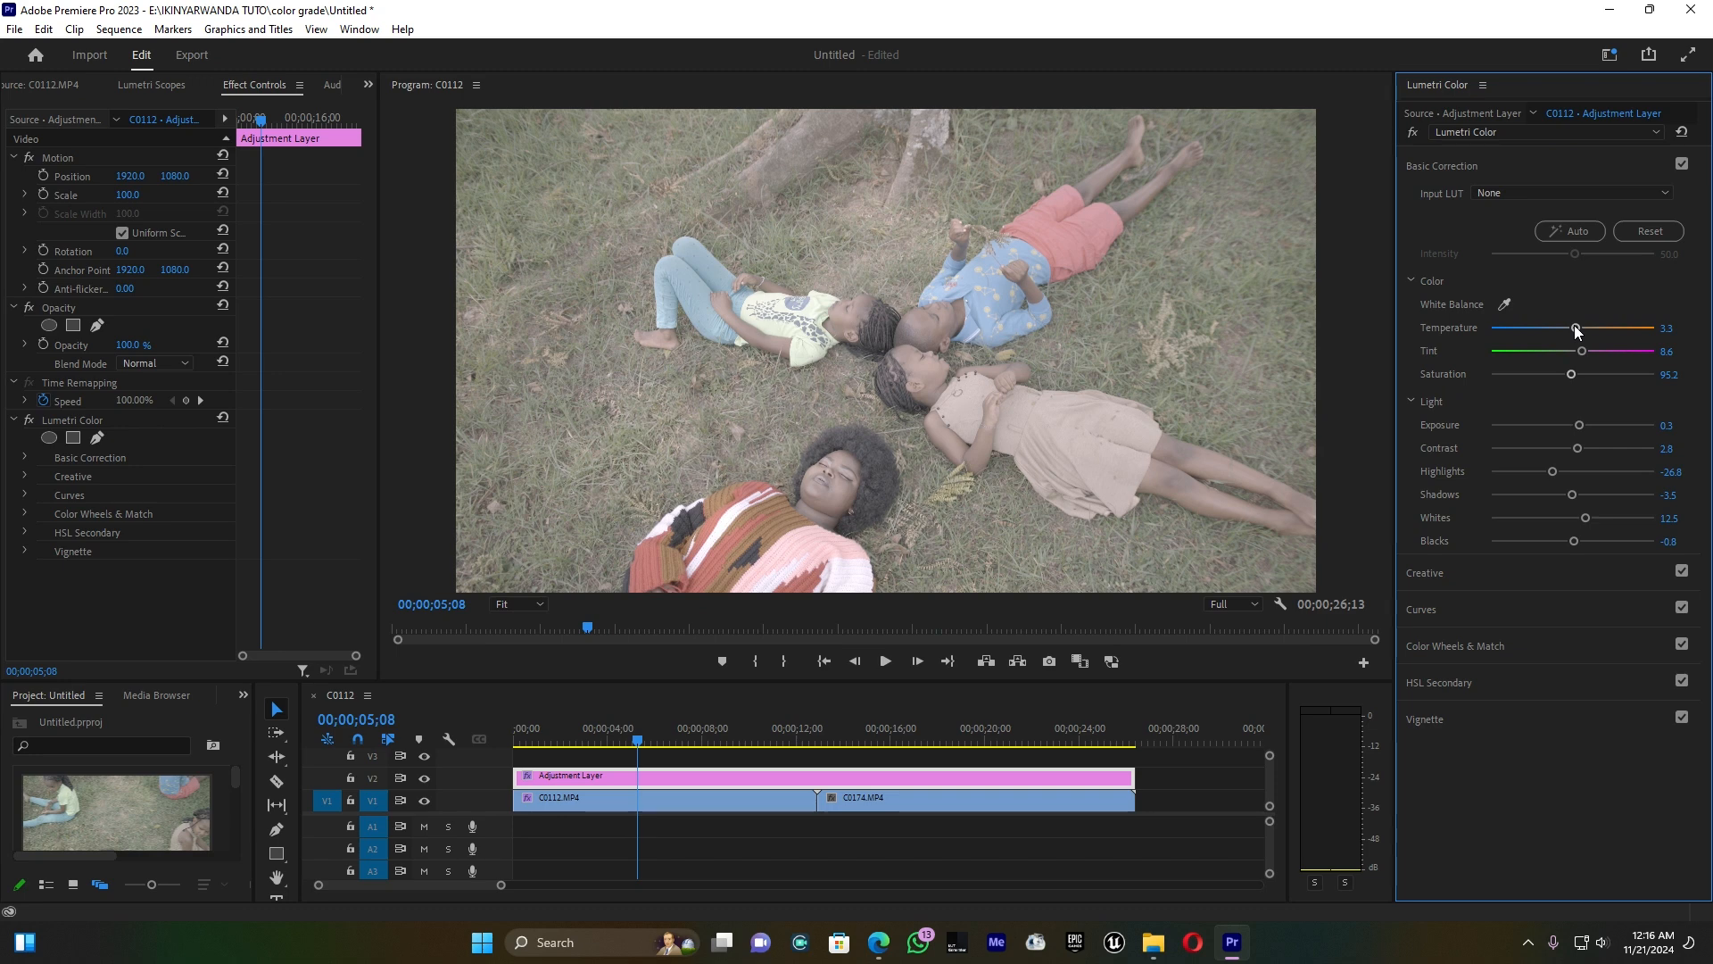
drag(1576, 327, 1544, 328)
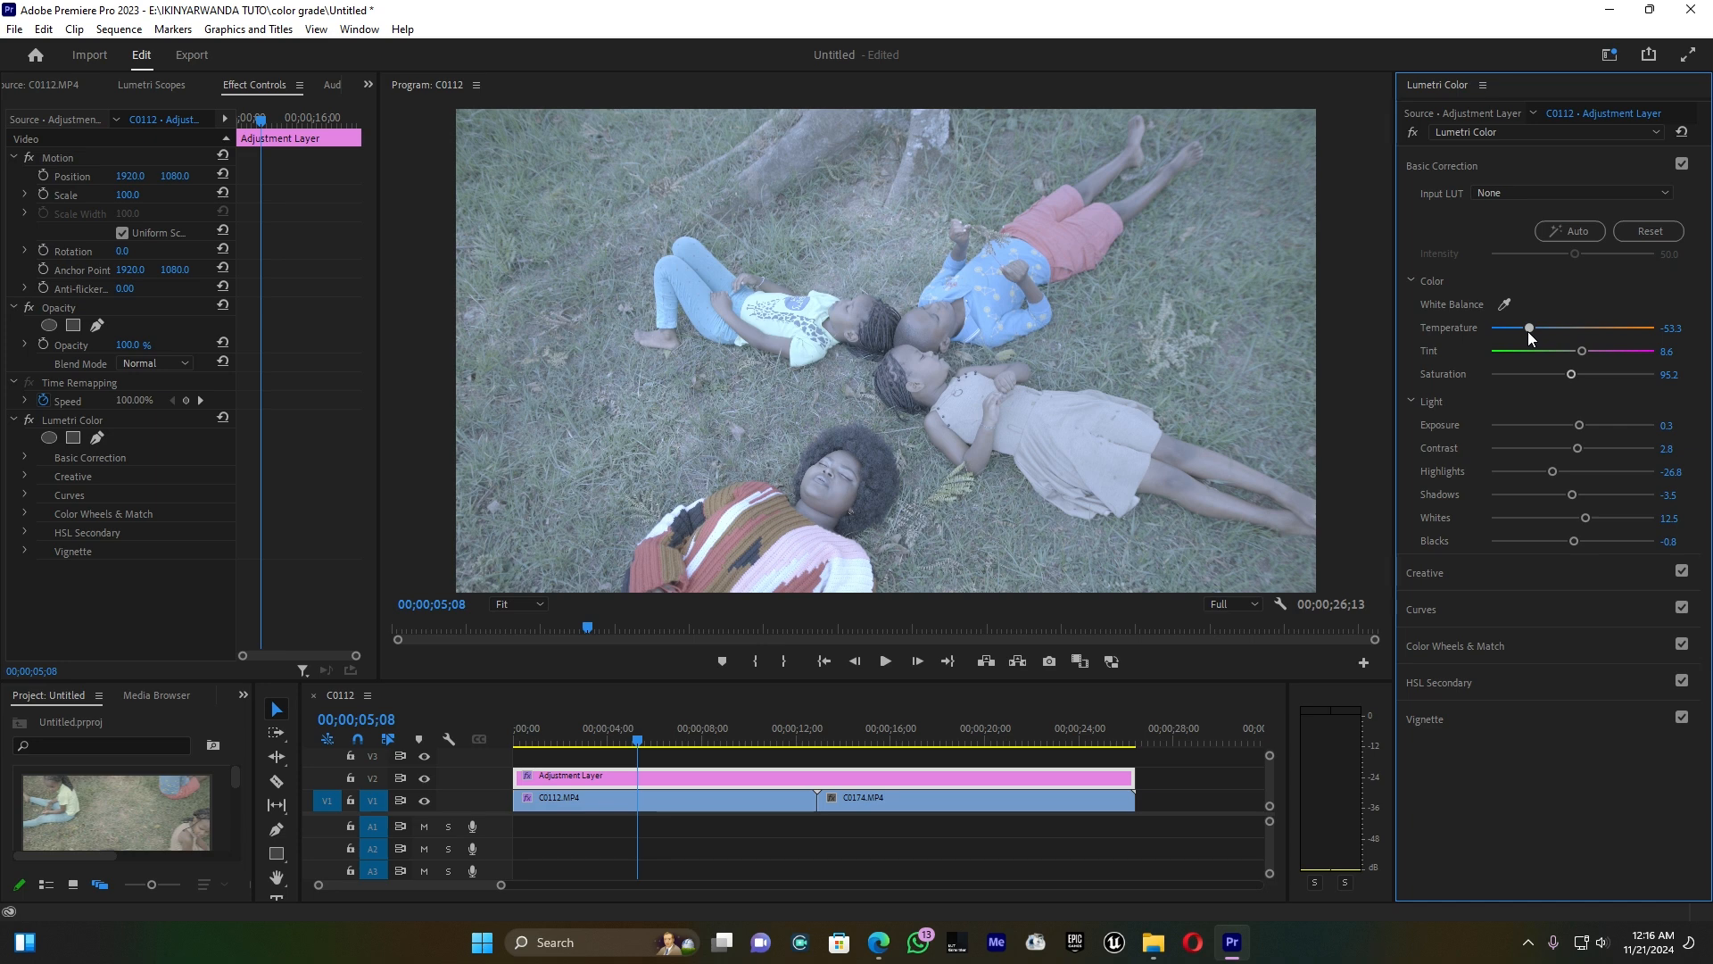
drag(1550, 334, 1571, 335)
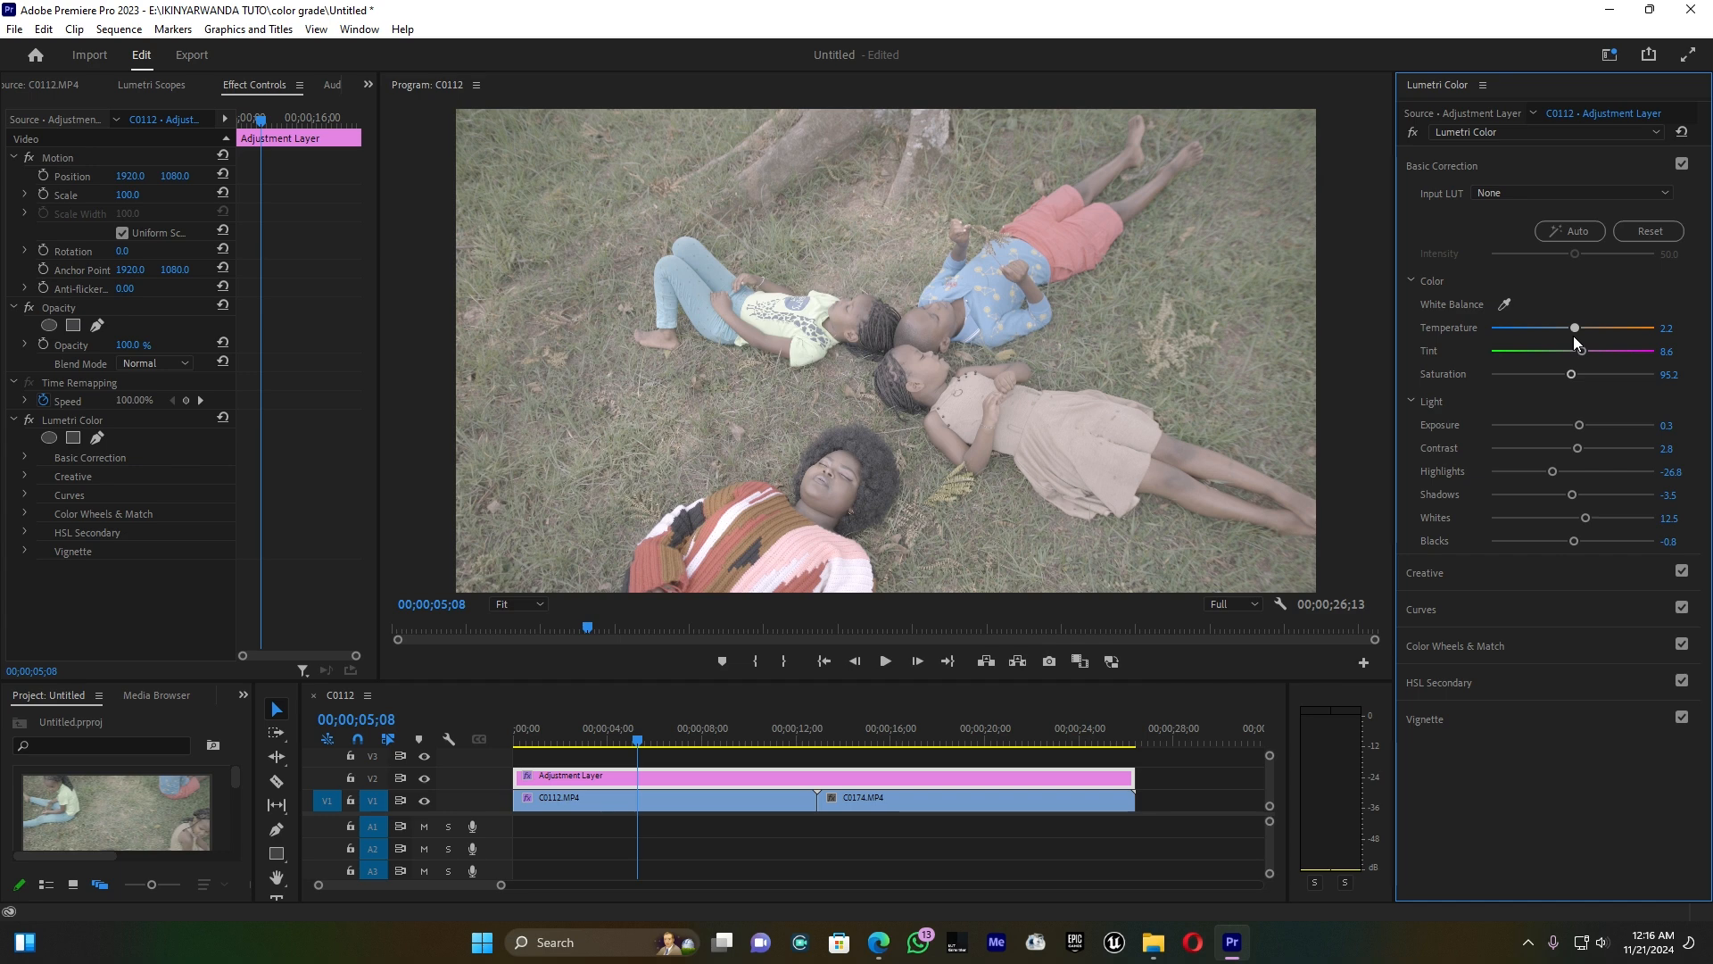
drag(1573, 376, 1582, 376)
click(1574, 373)
drag(1579, 373, 1595, 374)
Step: Adjust the adjustment layer's Light values to contrast 68.5, highlights -7.6 and blacks -73.9
drag(1579, 447, 1638, 453)
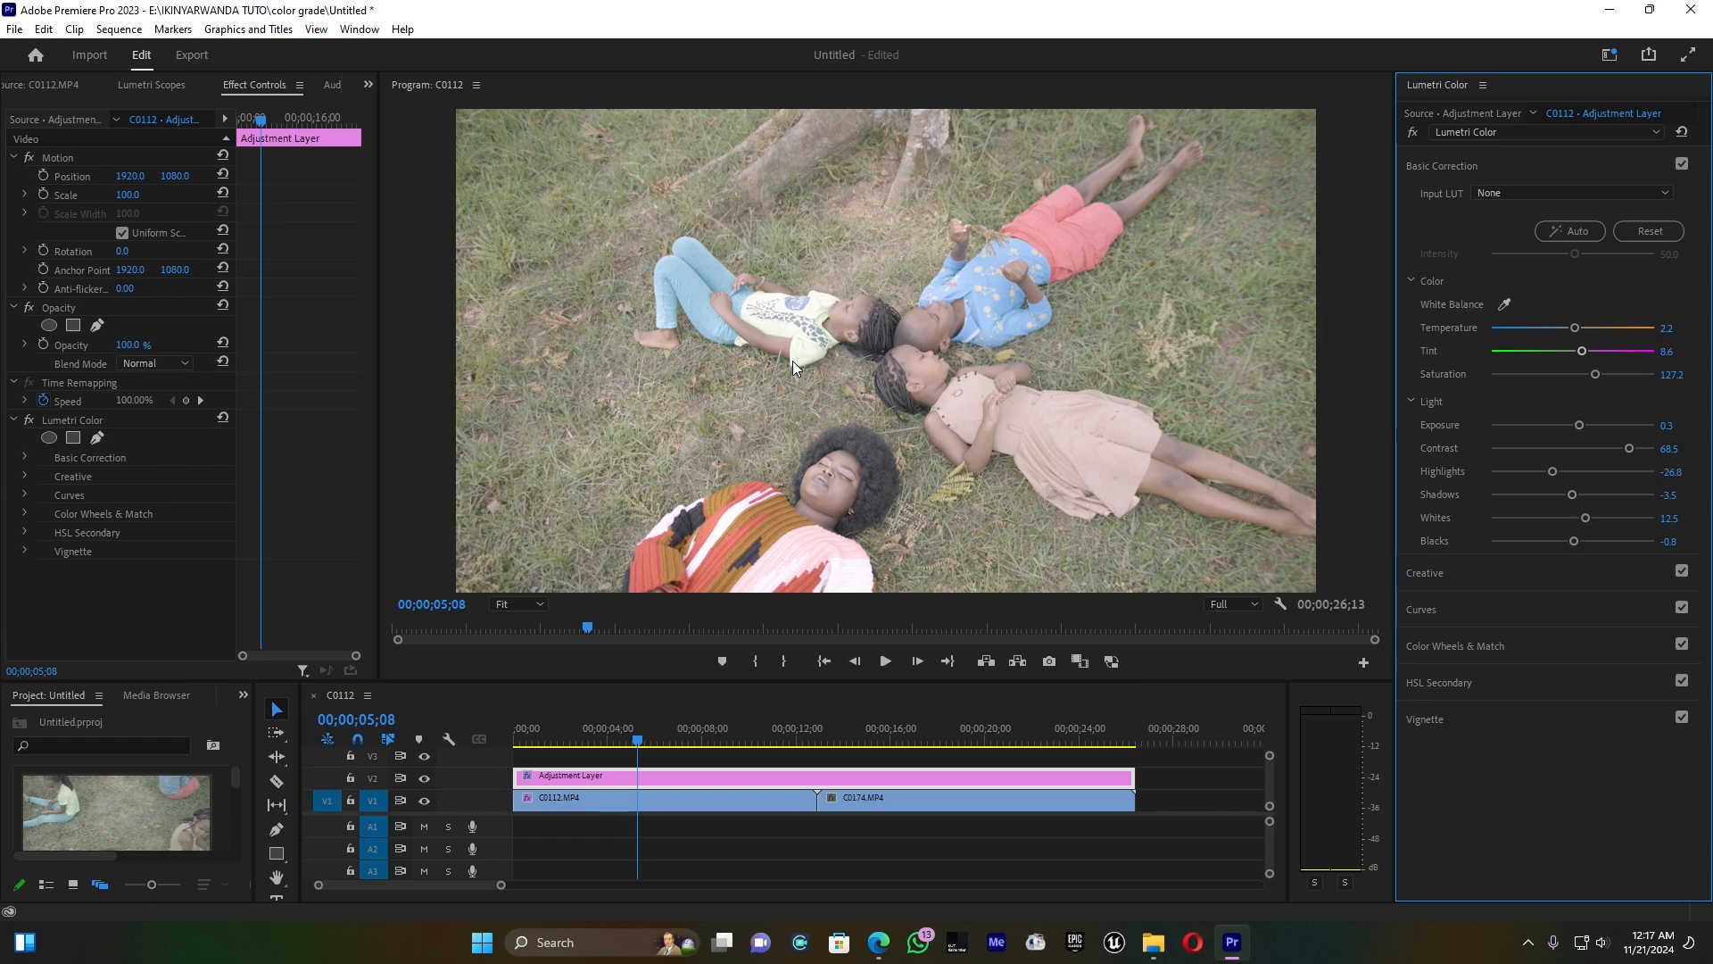
mouse_move(1553, 470)
mouse_down()
mouse_move(1624, 471)
mouse_move(1491, 483)
mouse_move(1608, 484)
mouse_move(1547, 491)
mouse_move(1565, 493)
mouse_up()
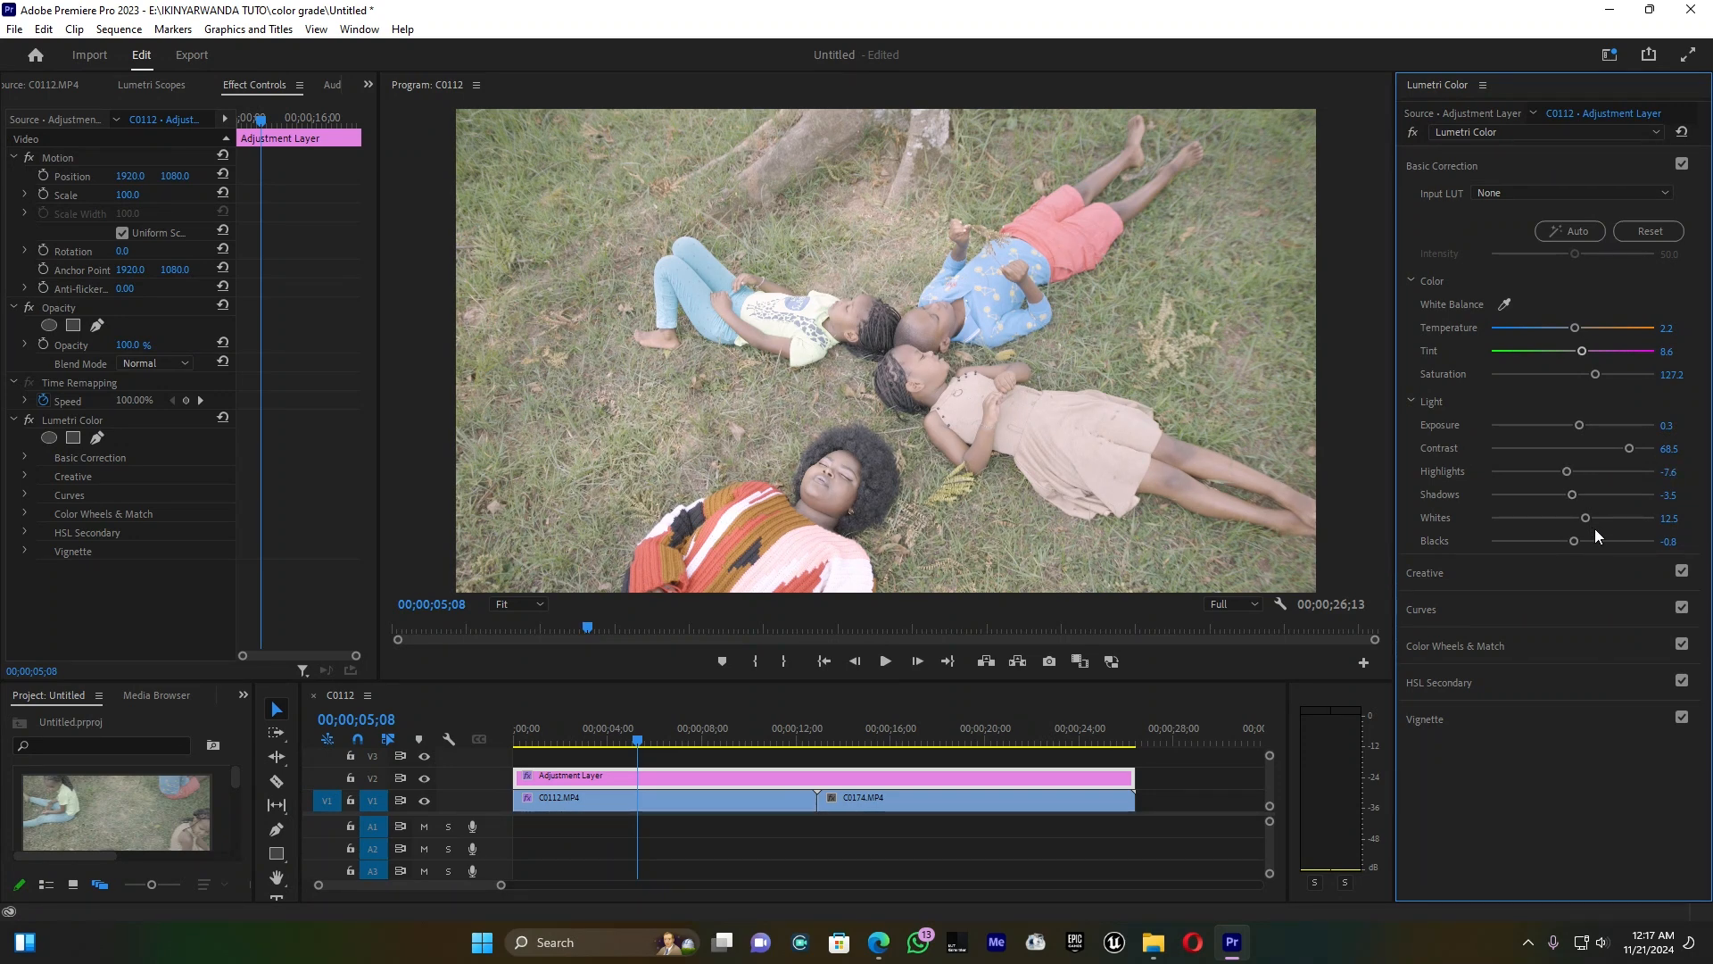
drag(1572, 542, 1512, 555)
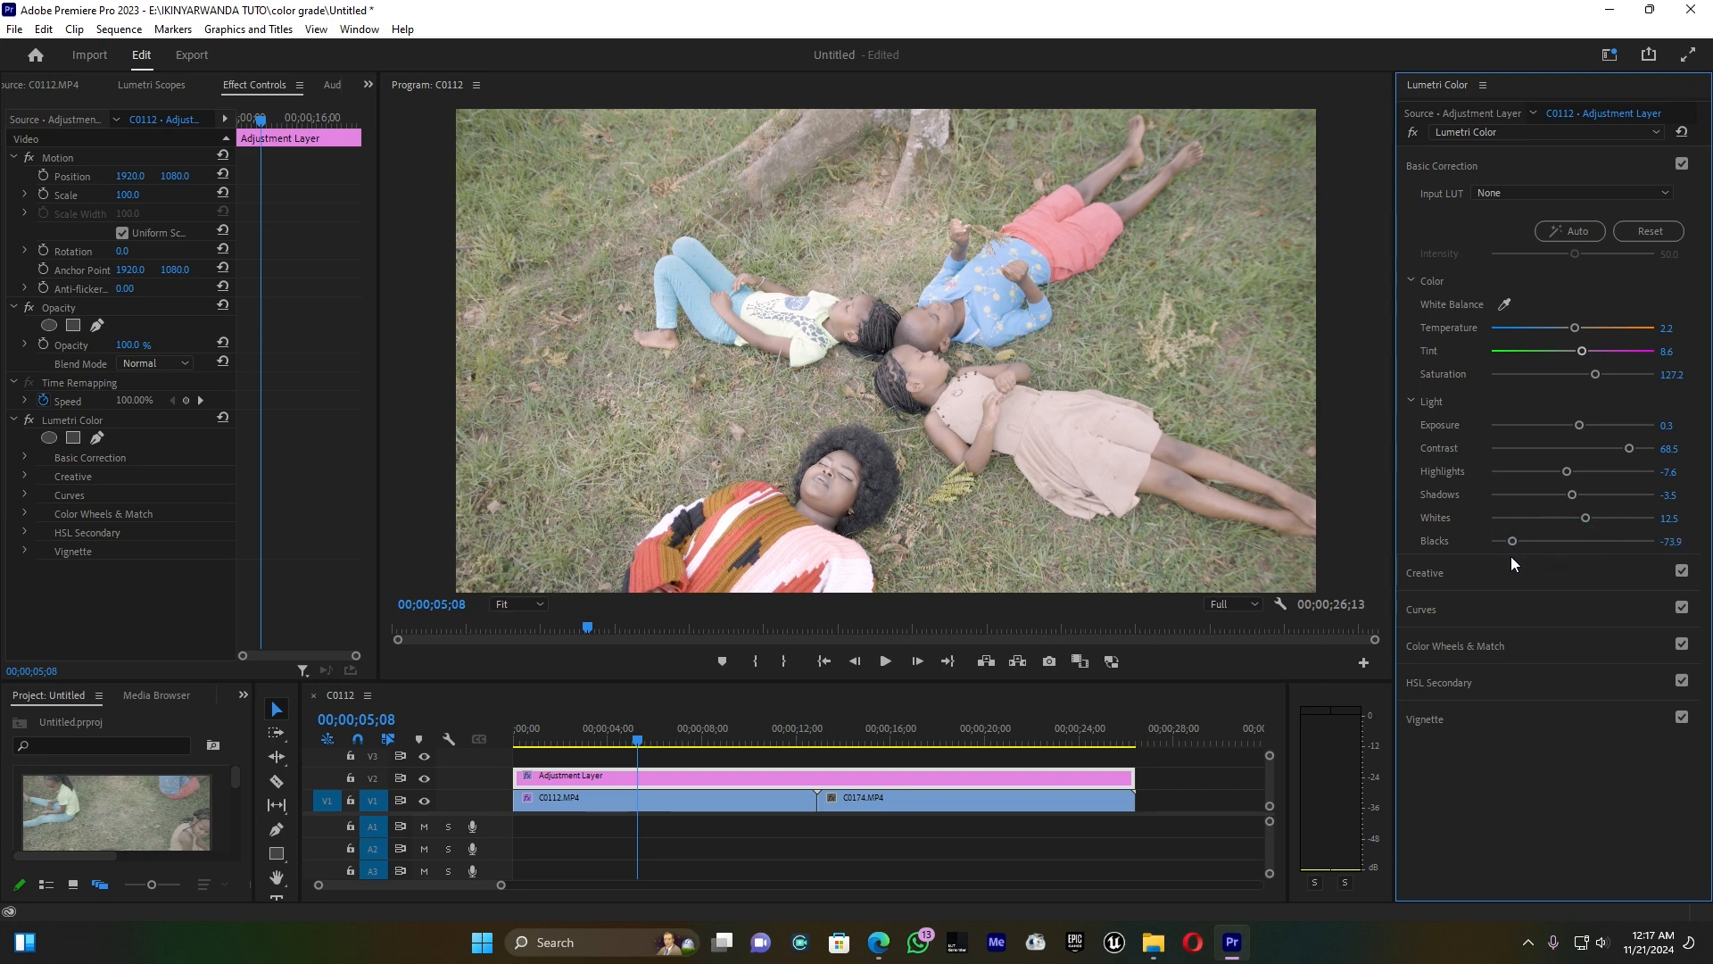
Step: Raise the saturation to 158.7 and toggle track V2's visibility to compare the graded and original picture
drag(1596, 374, 1609, 377)
click(423, 780)
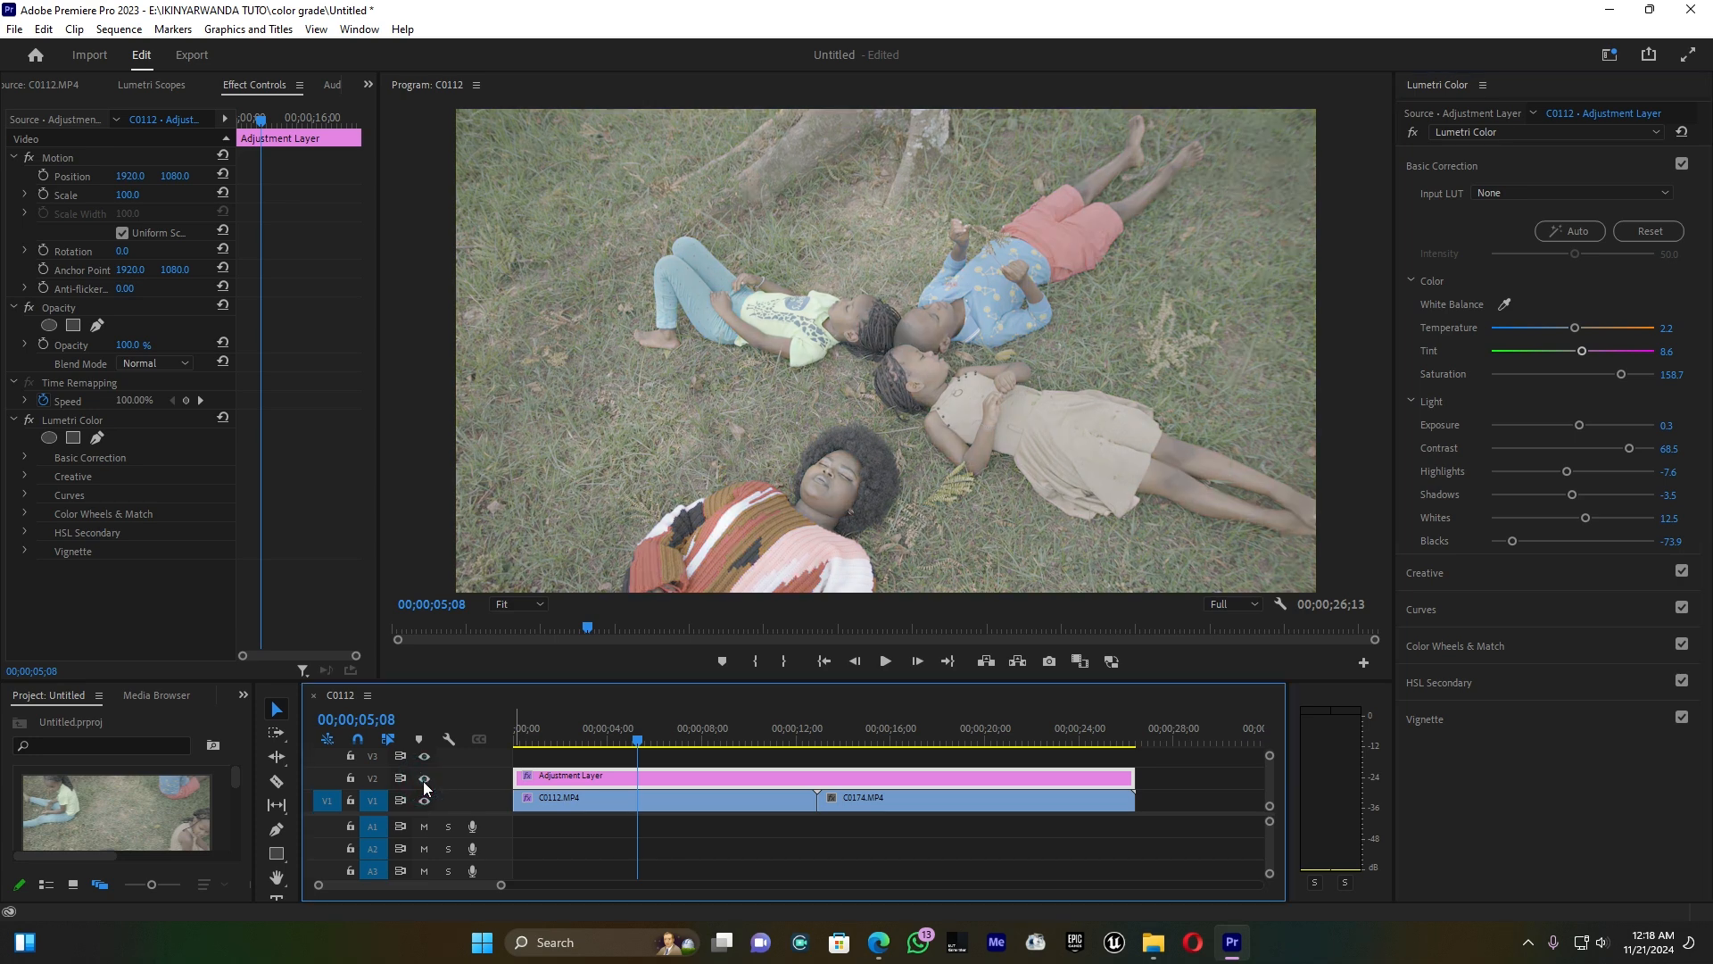
click(424, 780)
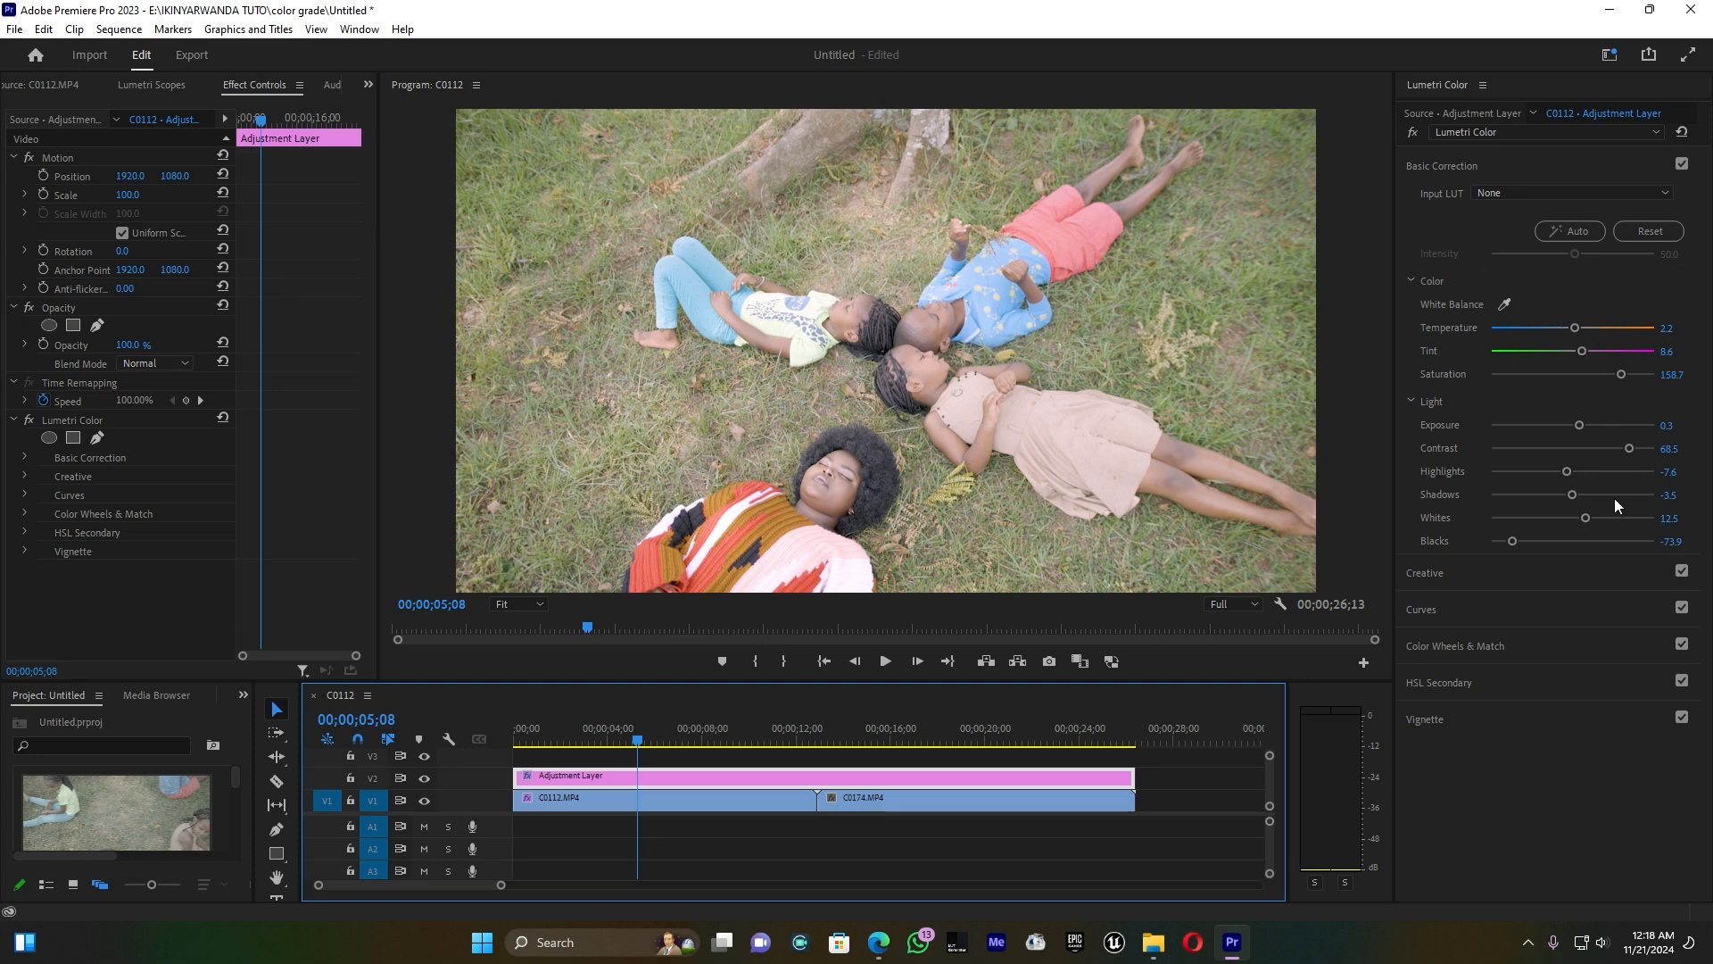
Step: Collapse Basic Correction, expand the Curves section and examine the RGB and Hue Saturation curves
click(1453, 166)
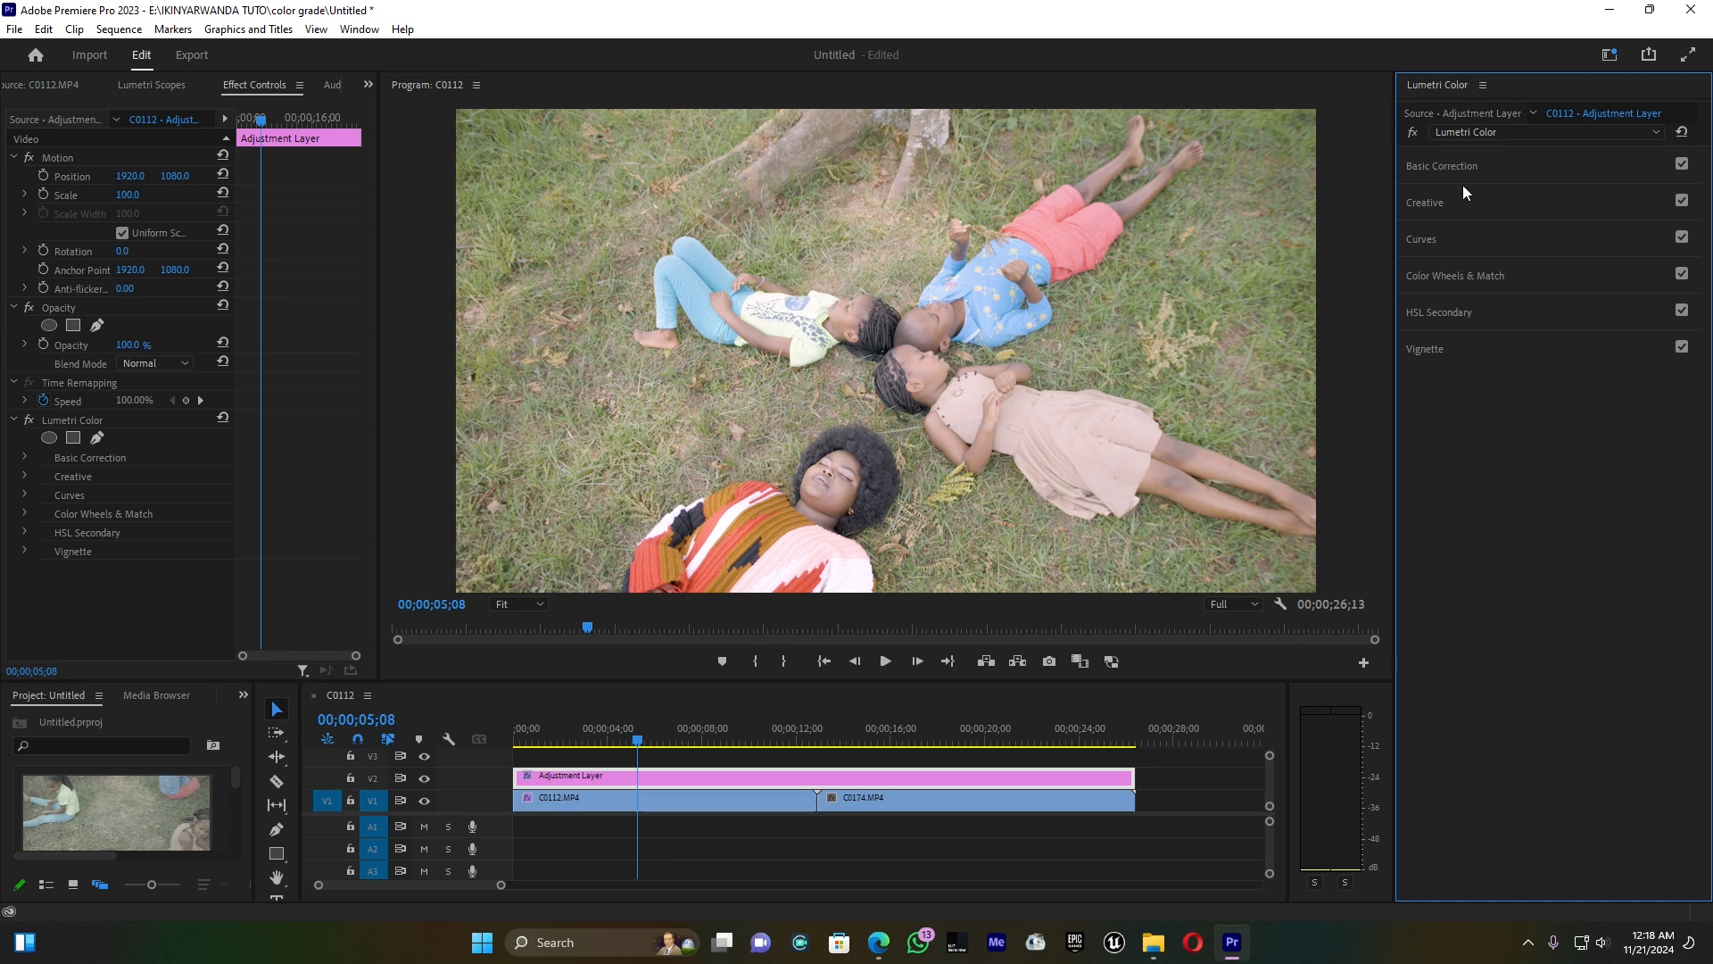
click(1420, 239)
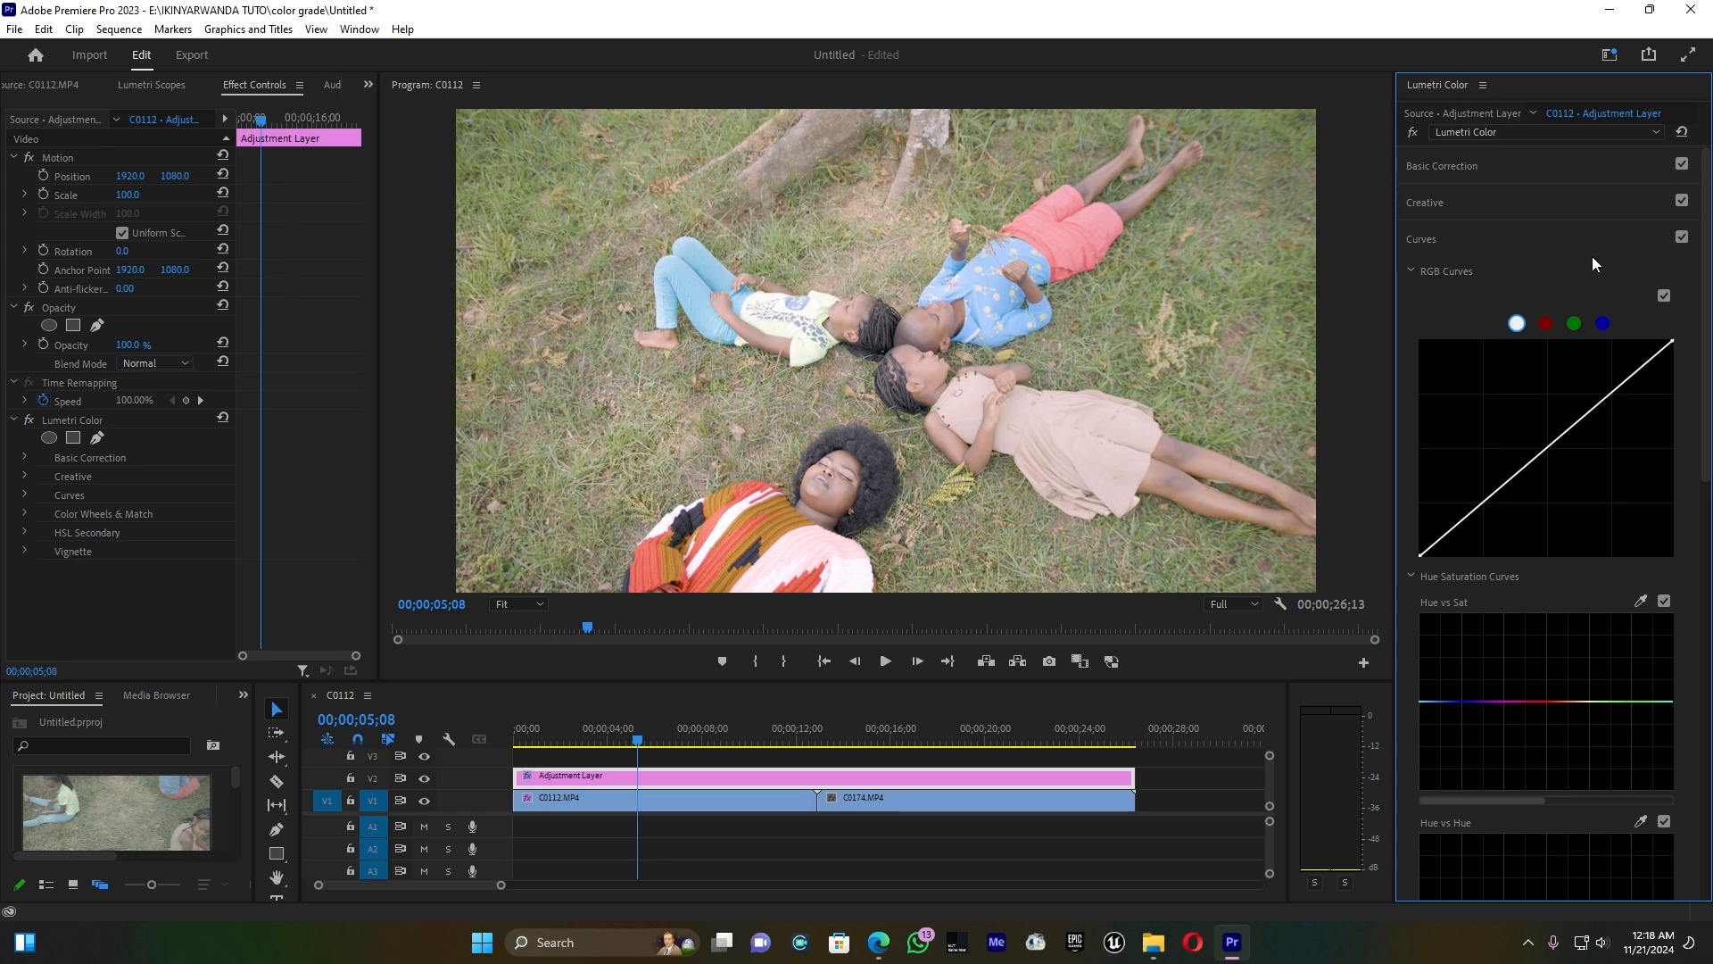
drag(1707, 228, 1706, 518)
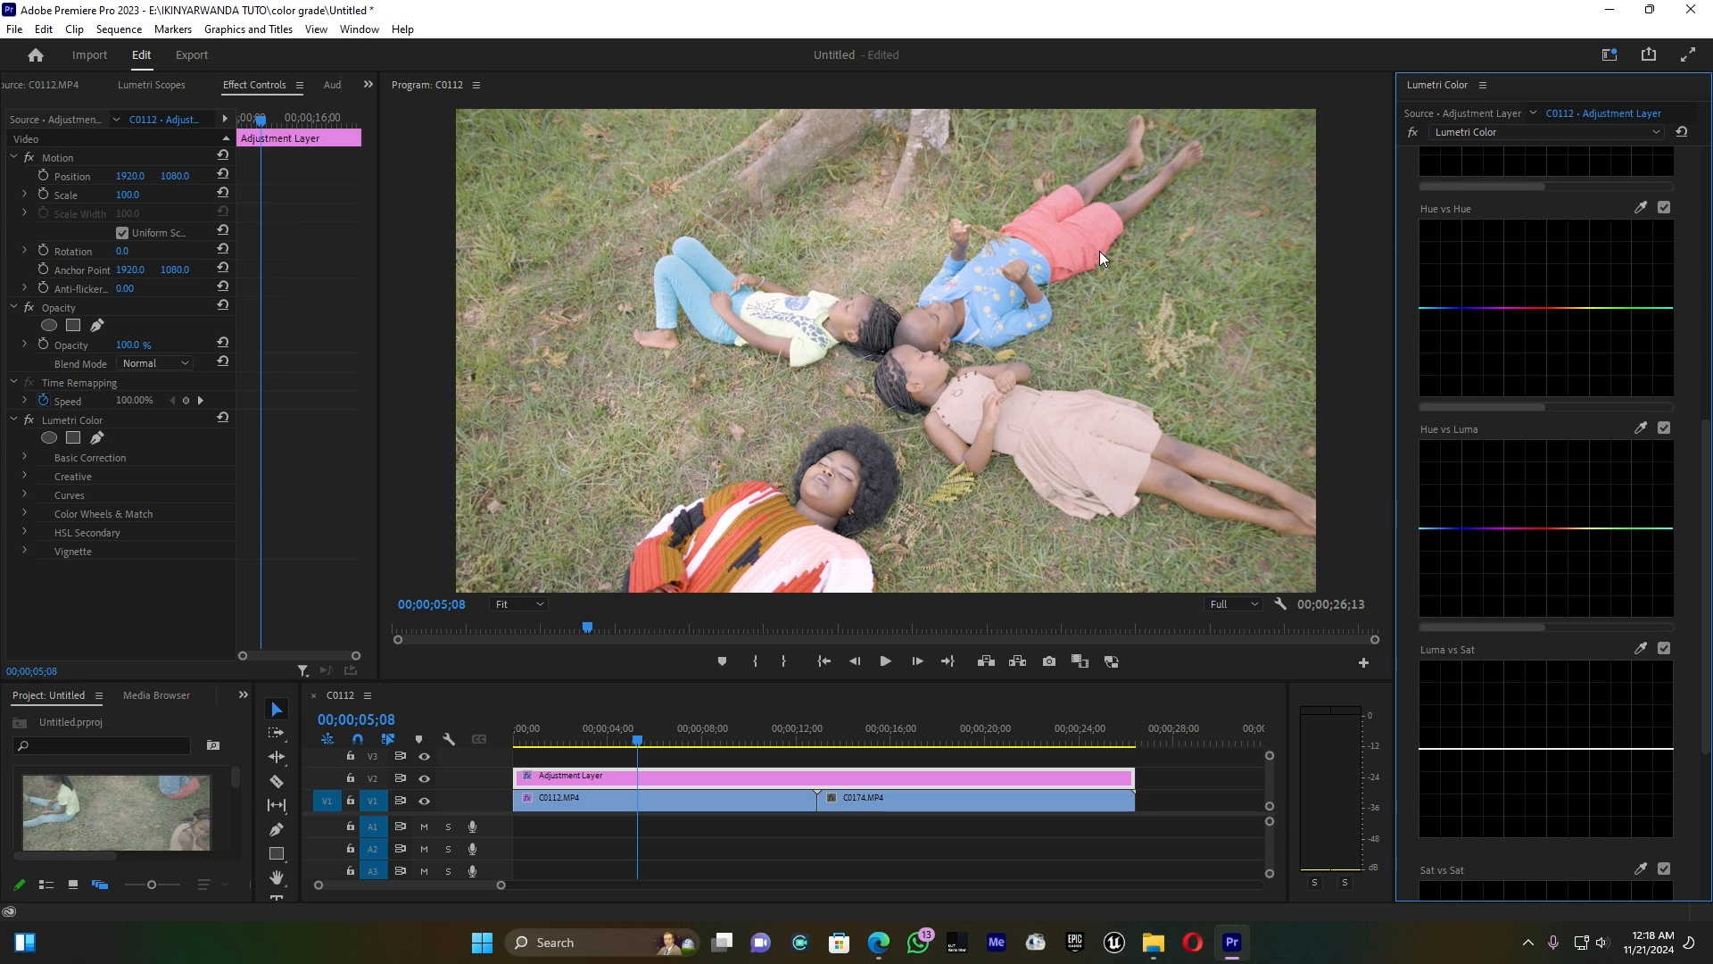
scroll(1615, 314, up, 5)
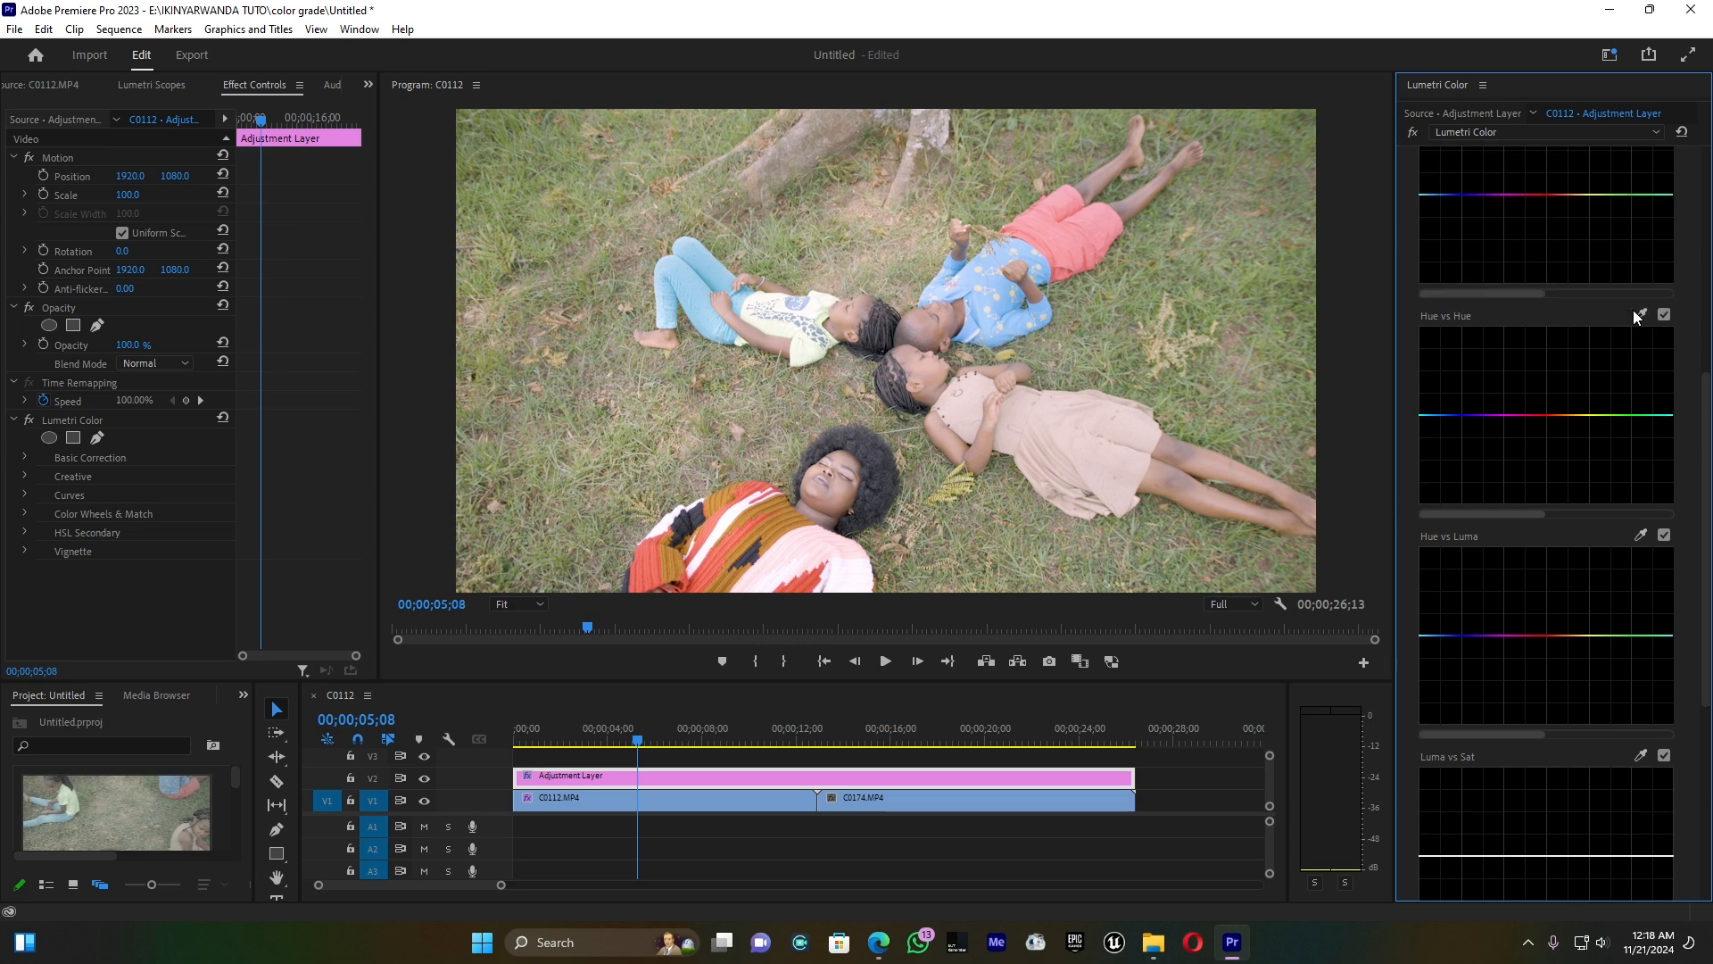
scroll(1527, 389, up, 4)
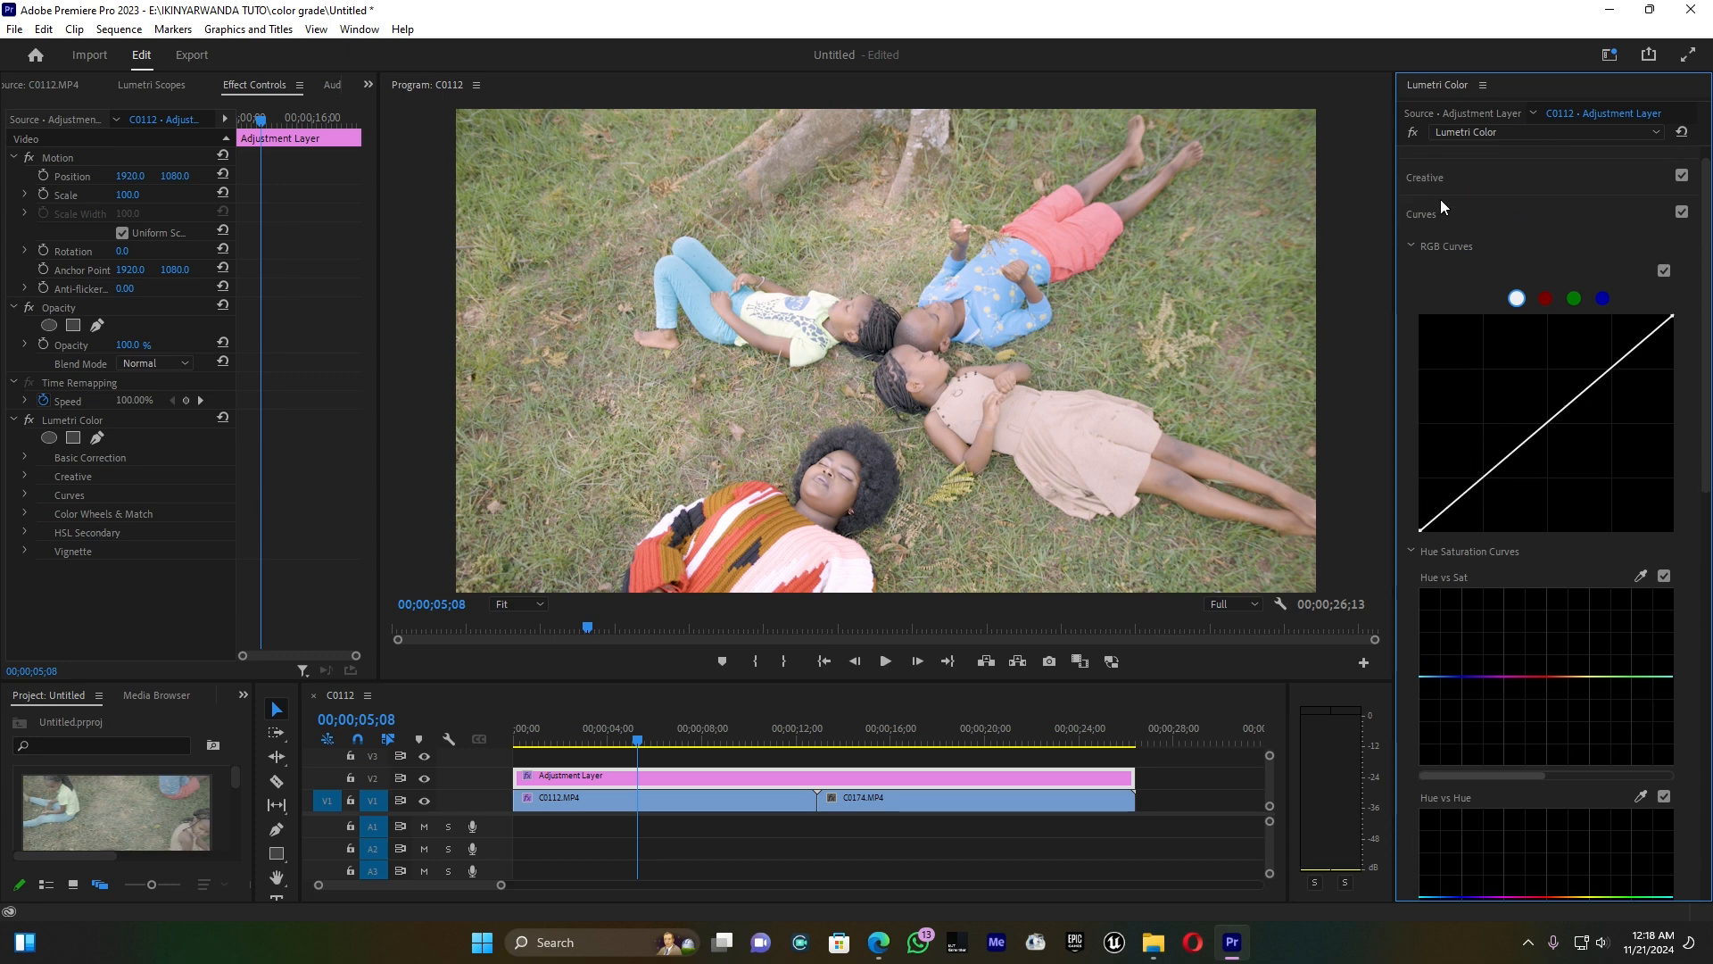
click(1422, 216)
click(1421, 237)
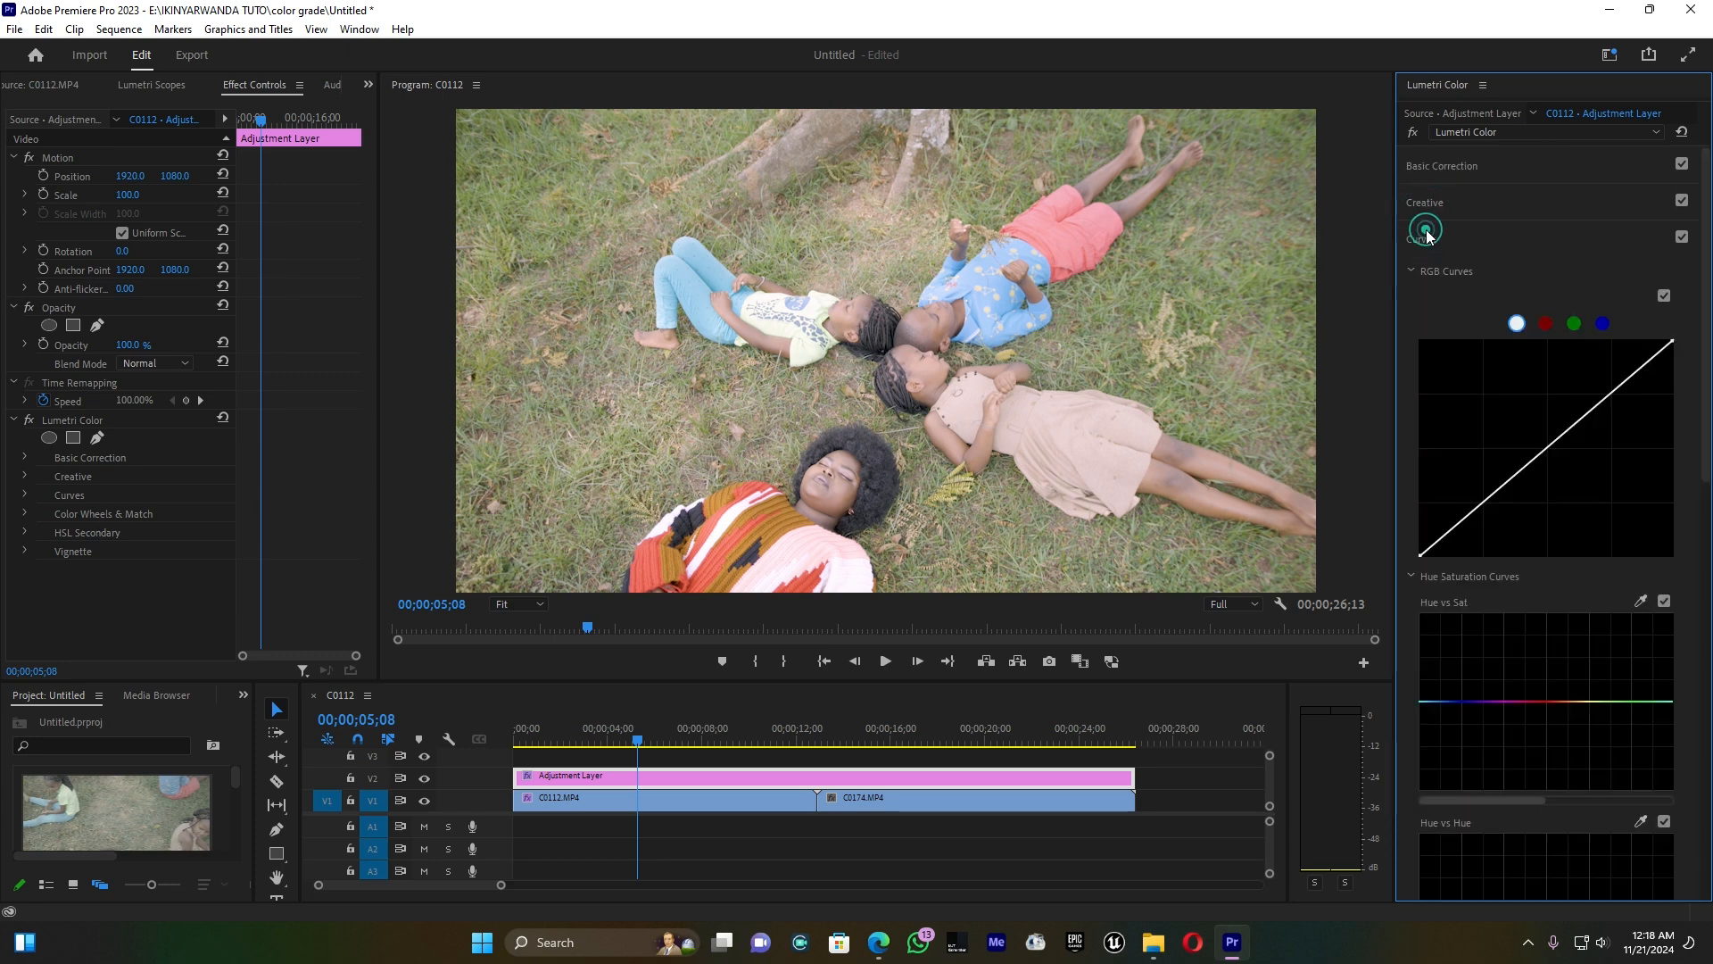
scroll(1545, 614, down, 4)
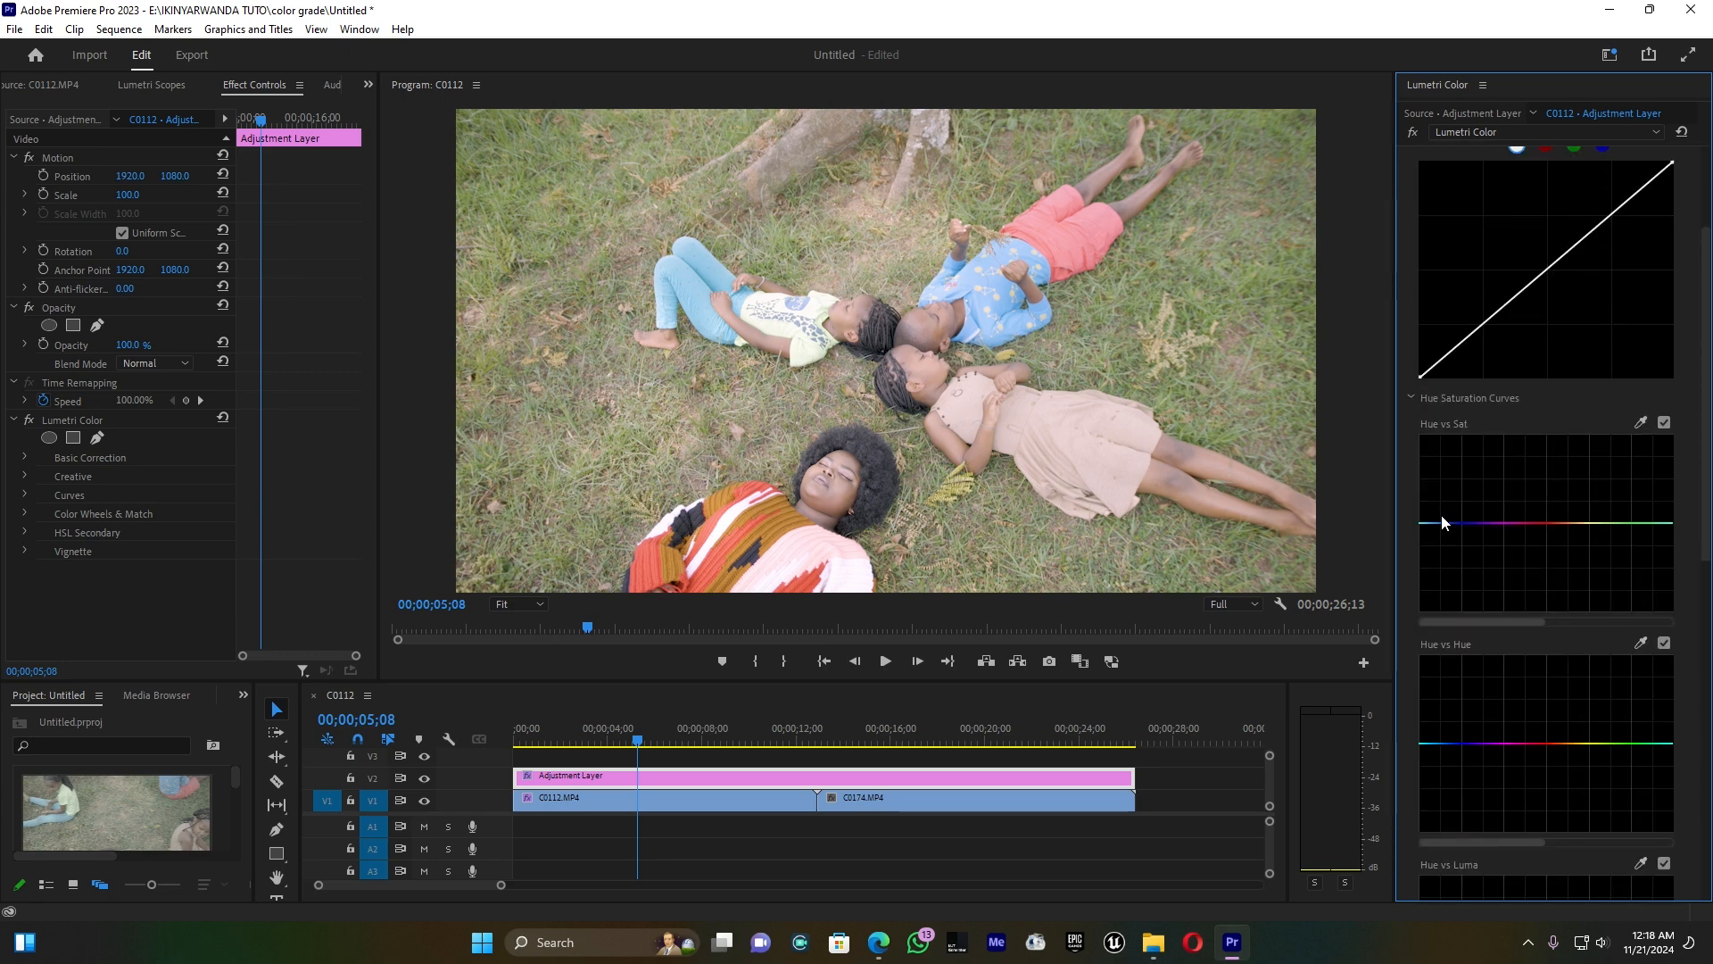
scroll(1506, 611, down, 2)
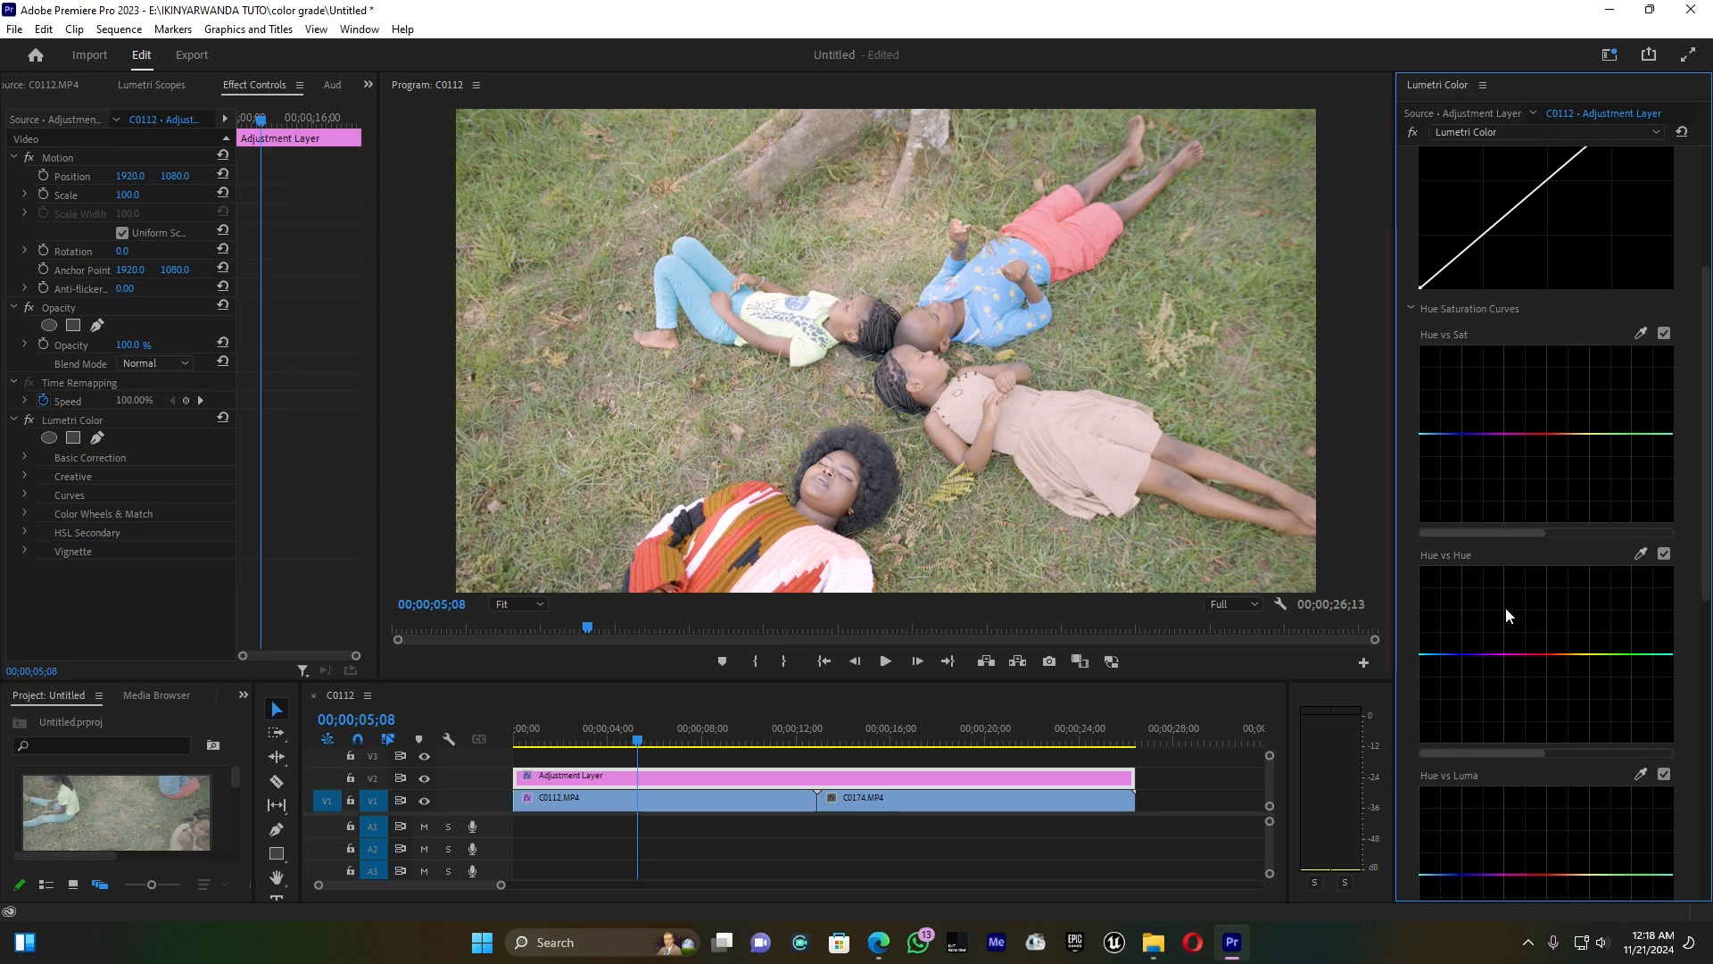
scroll(1506, 616, down, 1)
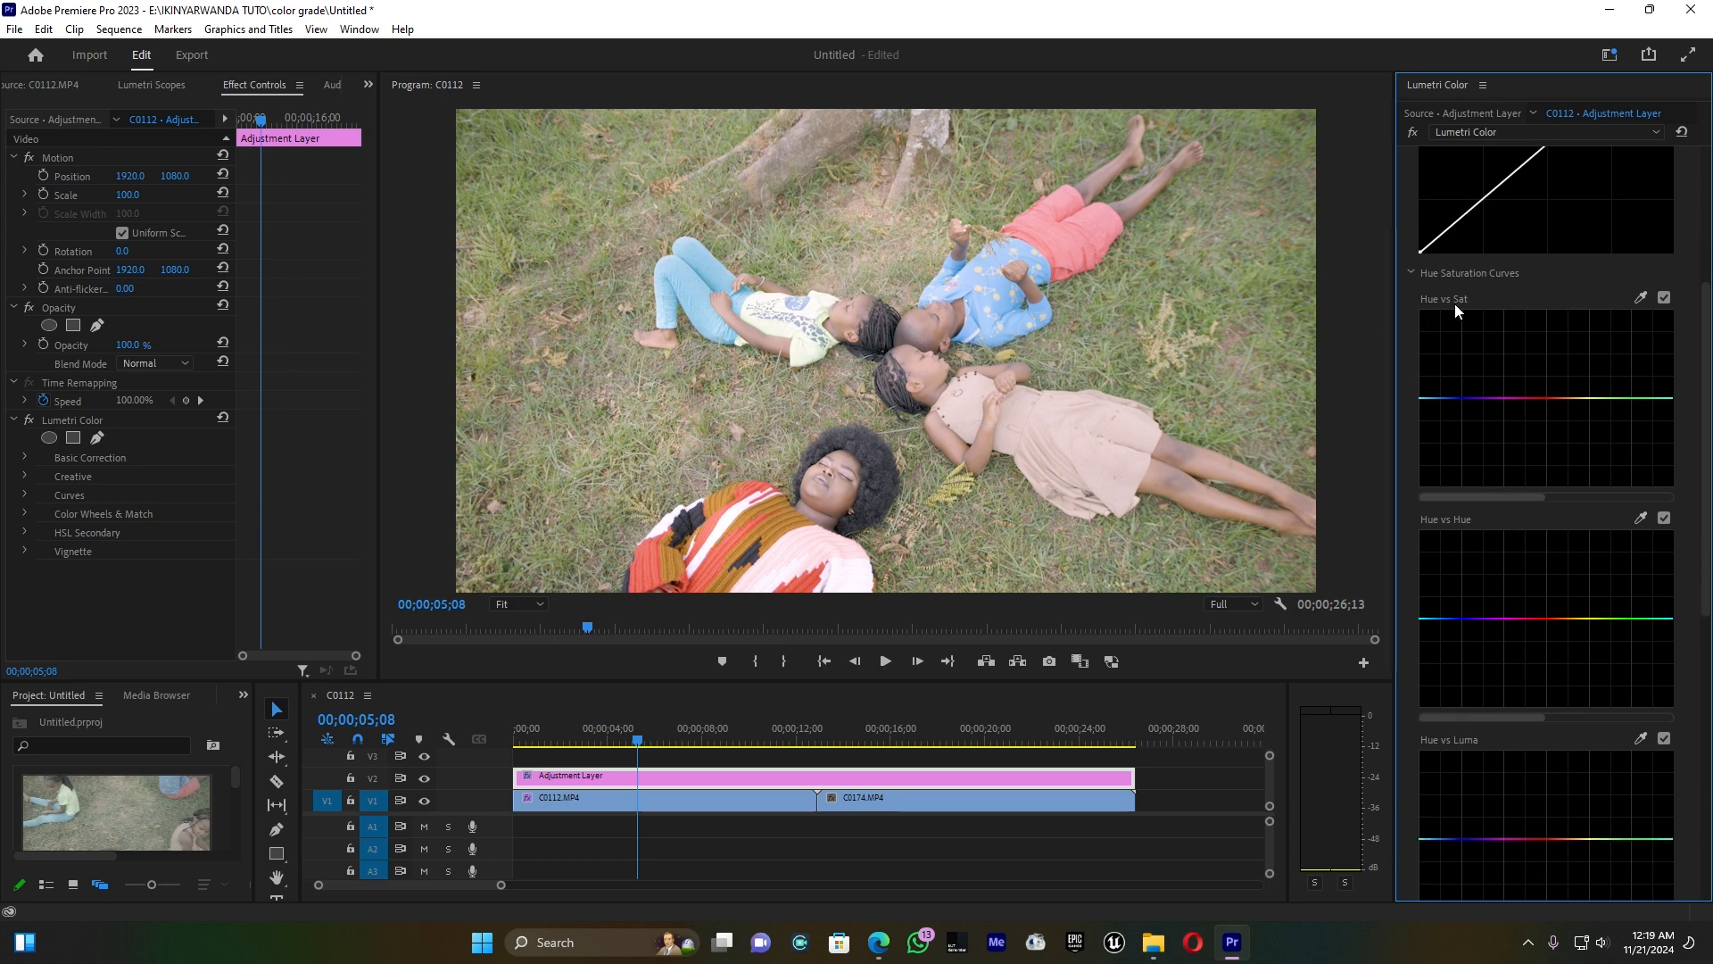
scroll(1530, 489, up, 1)
scroll(1529, 489, up, 5)
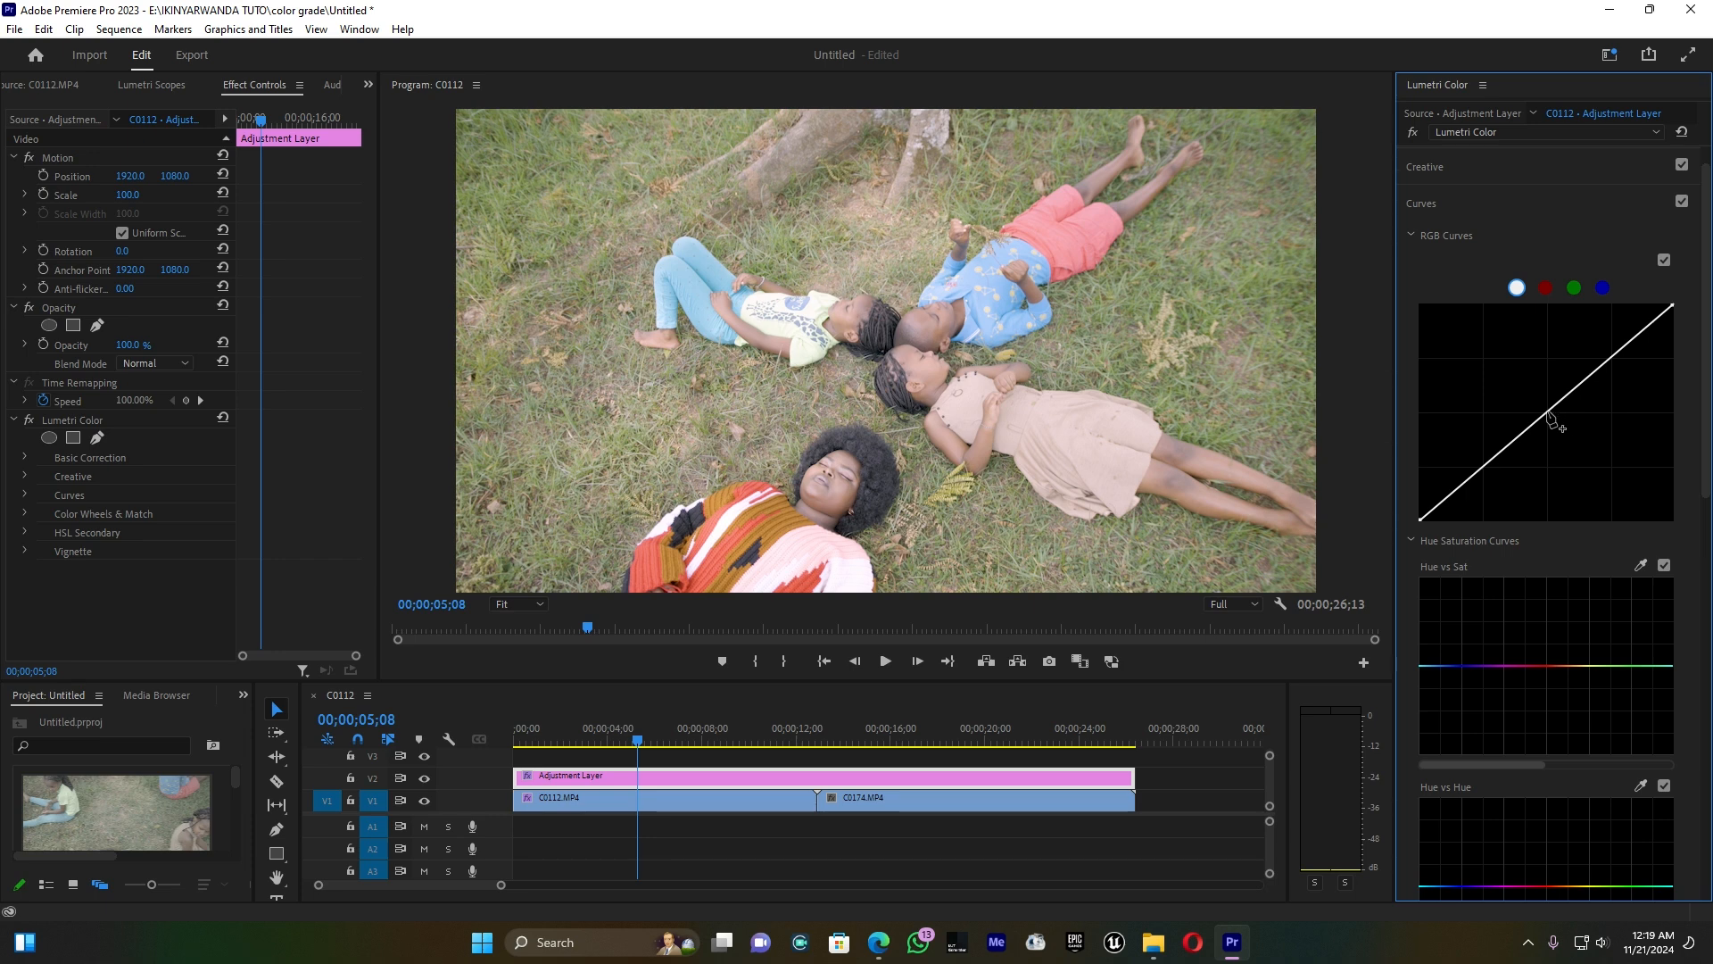
Step: Add midtone, highlight and shadow points to the white RGB curve and raise the midtone point slightly
click(1548, 413)
click(1612, 356)
click(1482, 469)
drag(1550, 412, 1535, 398)
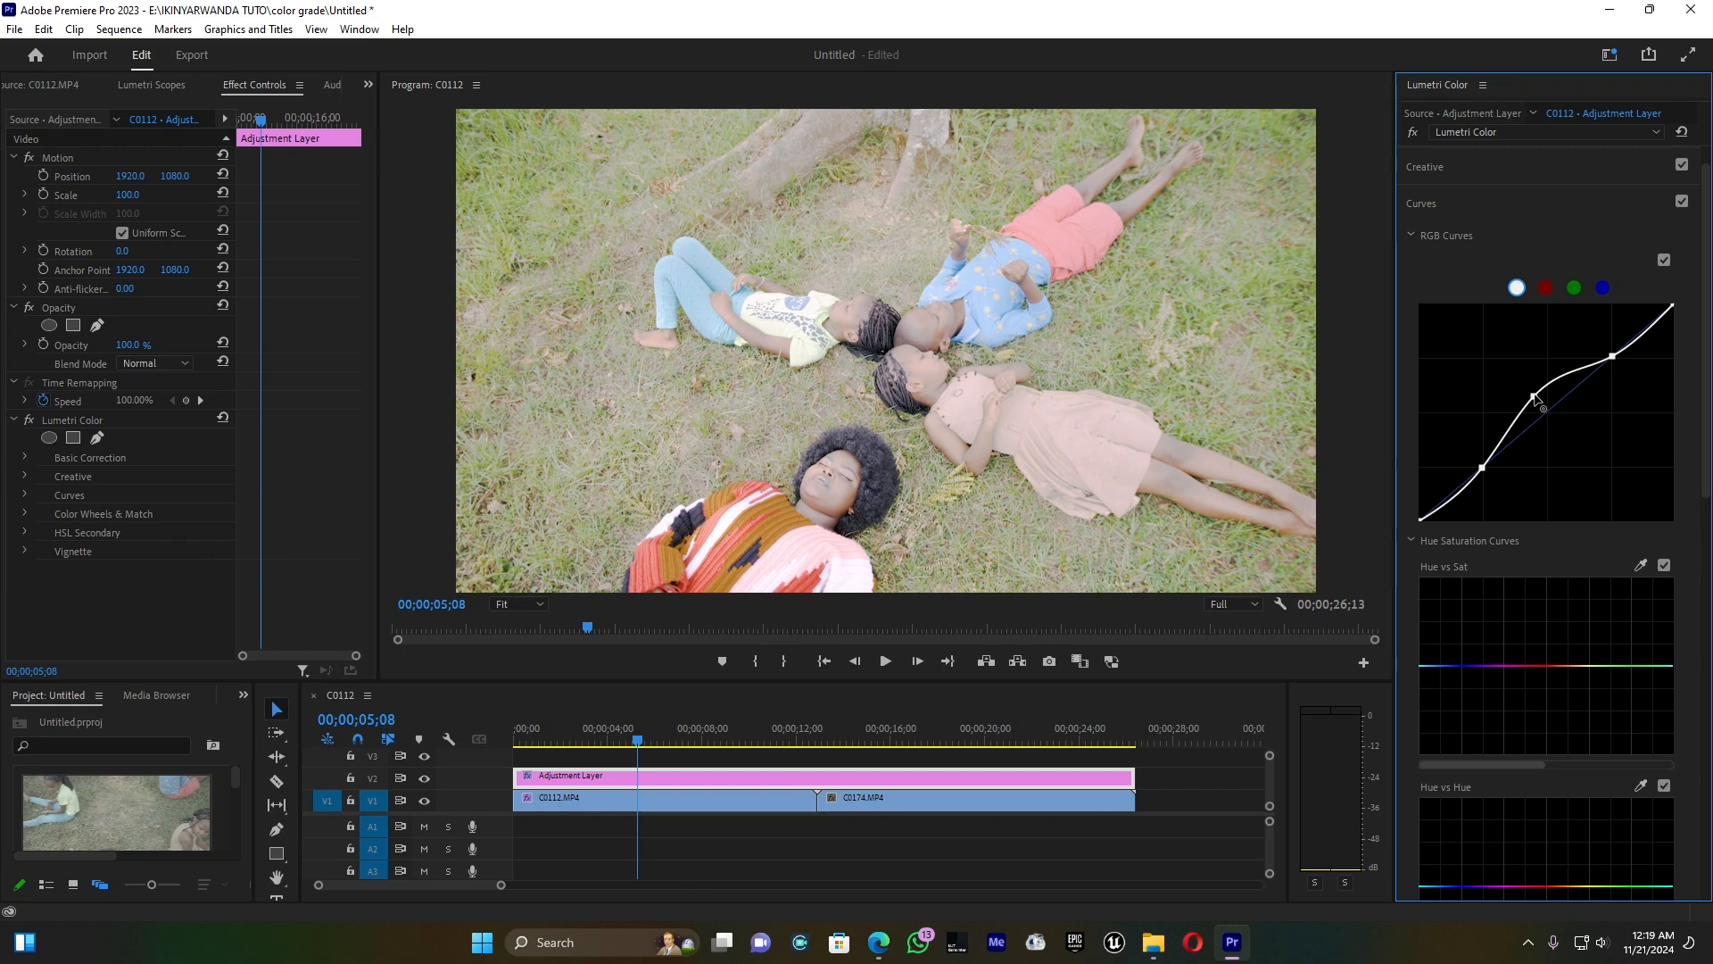
Step: Undo the midtone lift on the white RGB curve and lower the shadow point slightly, leaving the highlight point on the diagonal
key(ctrl+z)
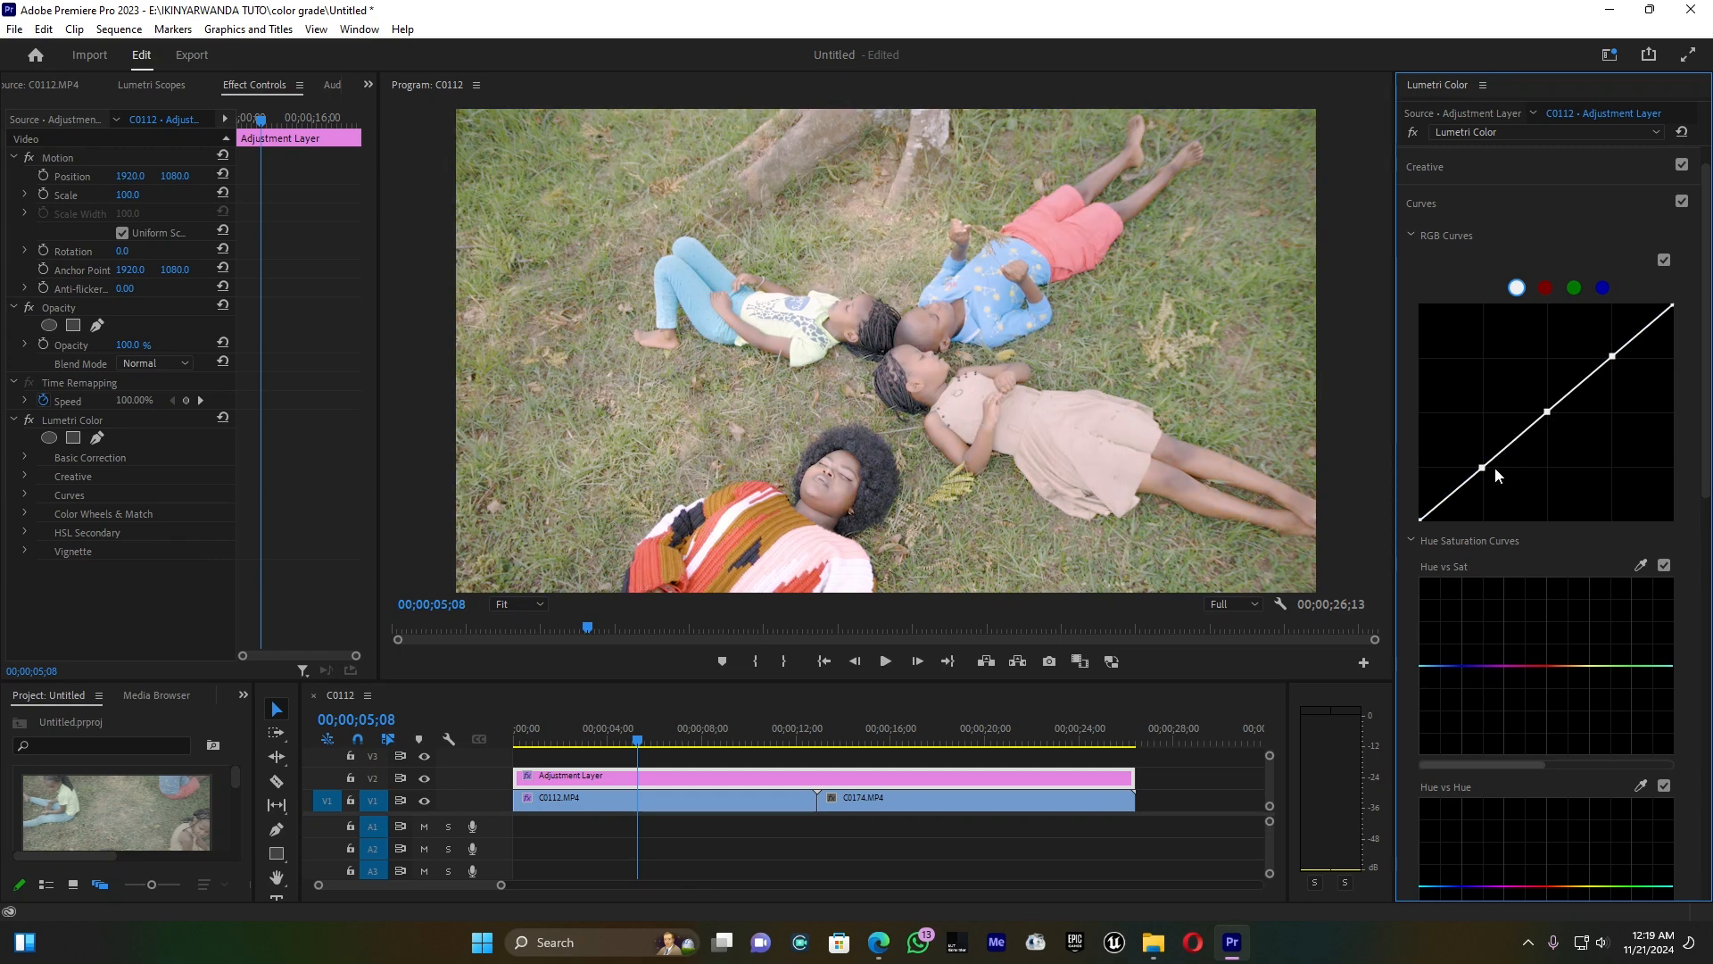
drag(1482, 468, 1486, 480)
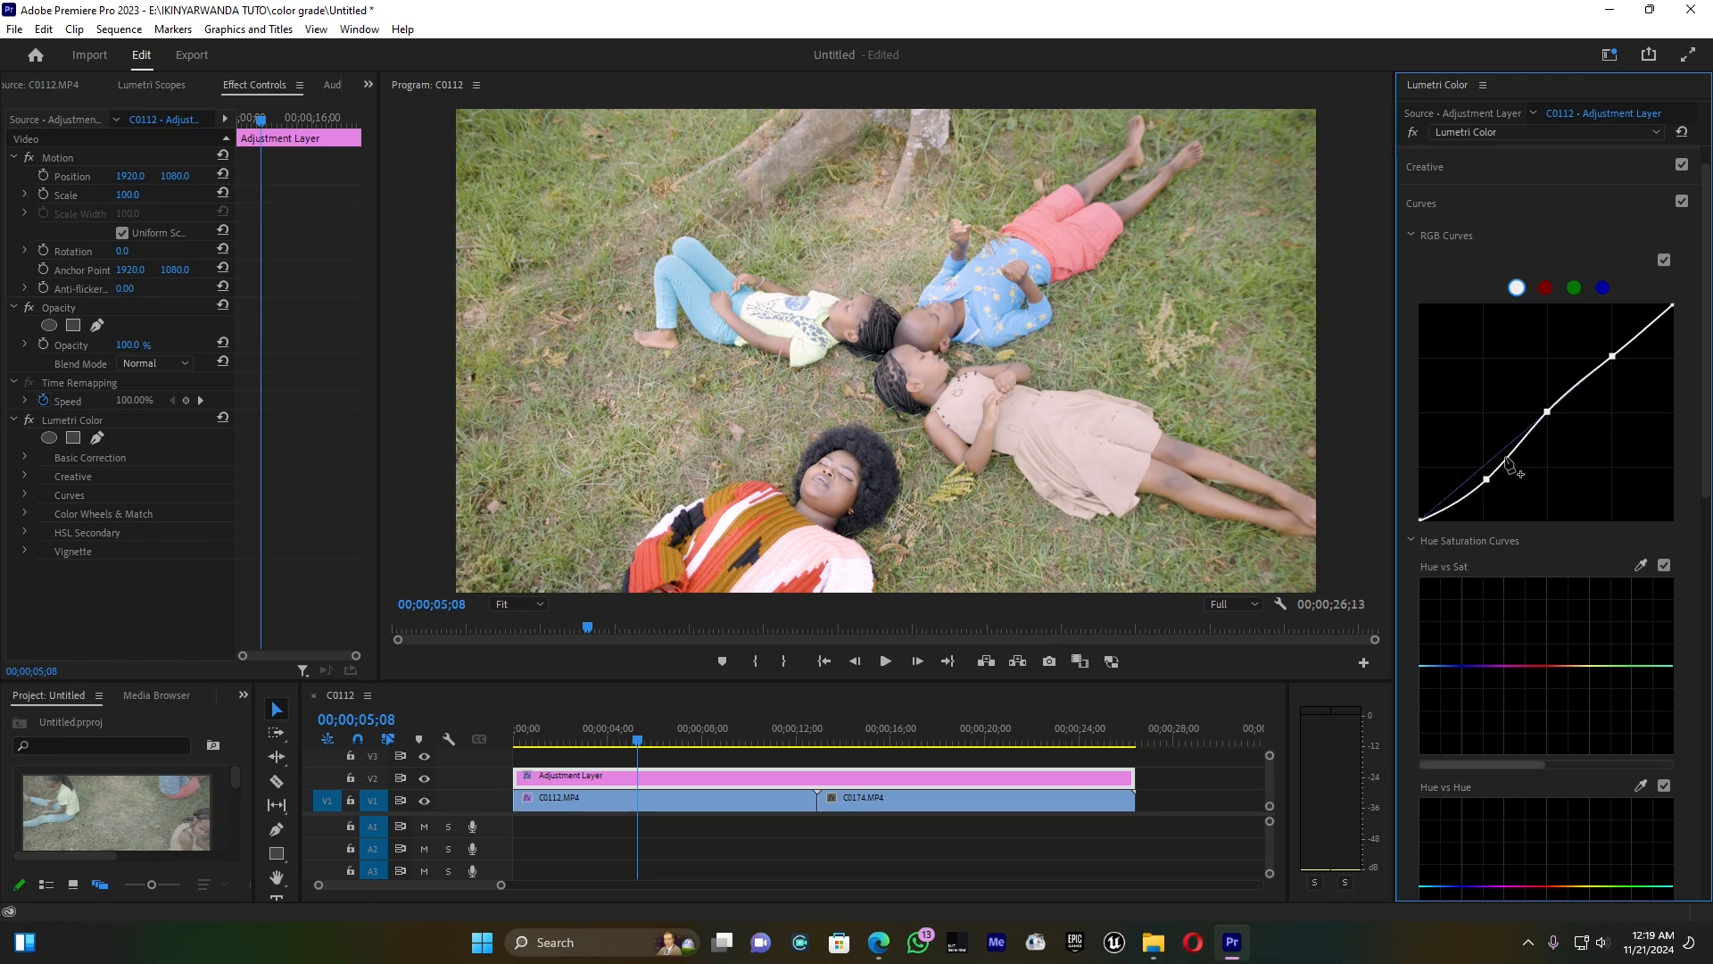
drag(1612, 359, 1602, 339)
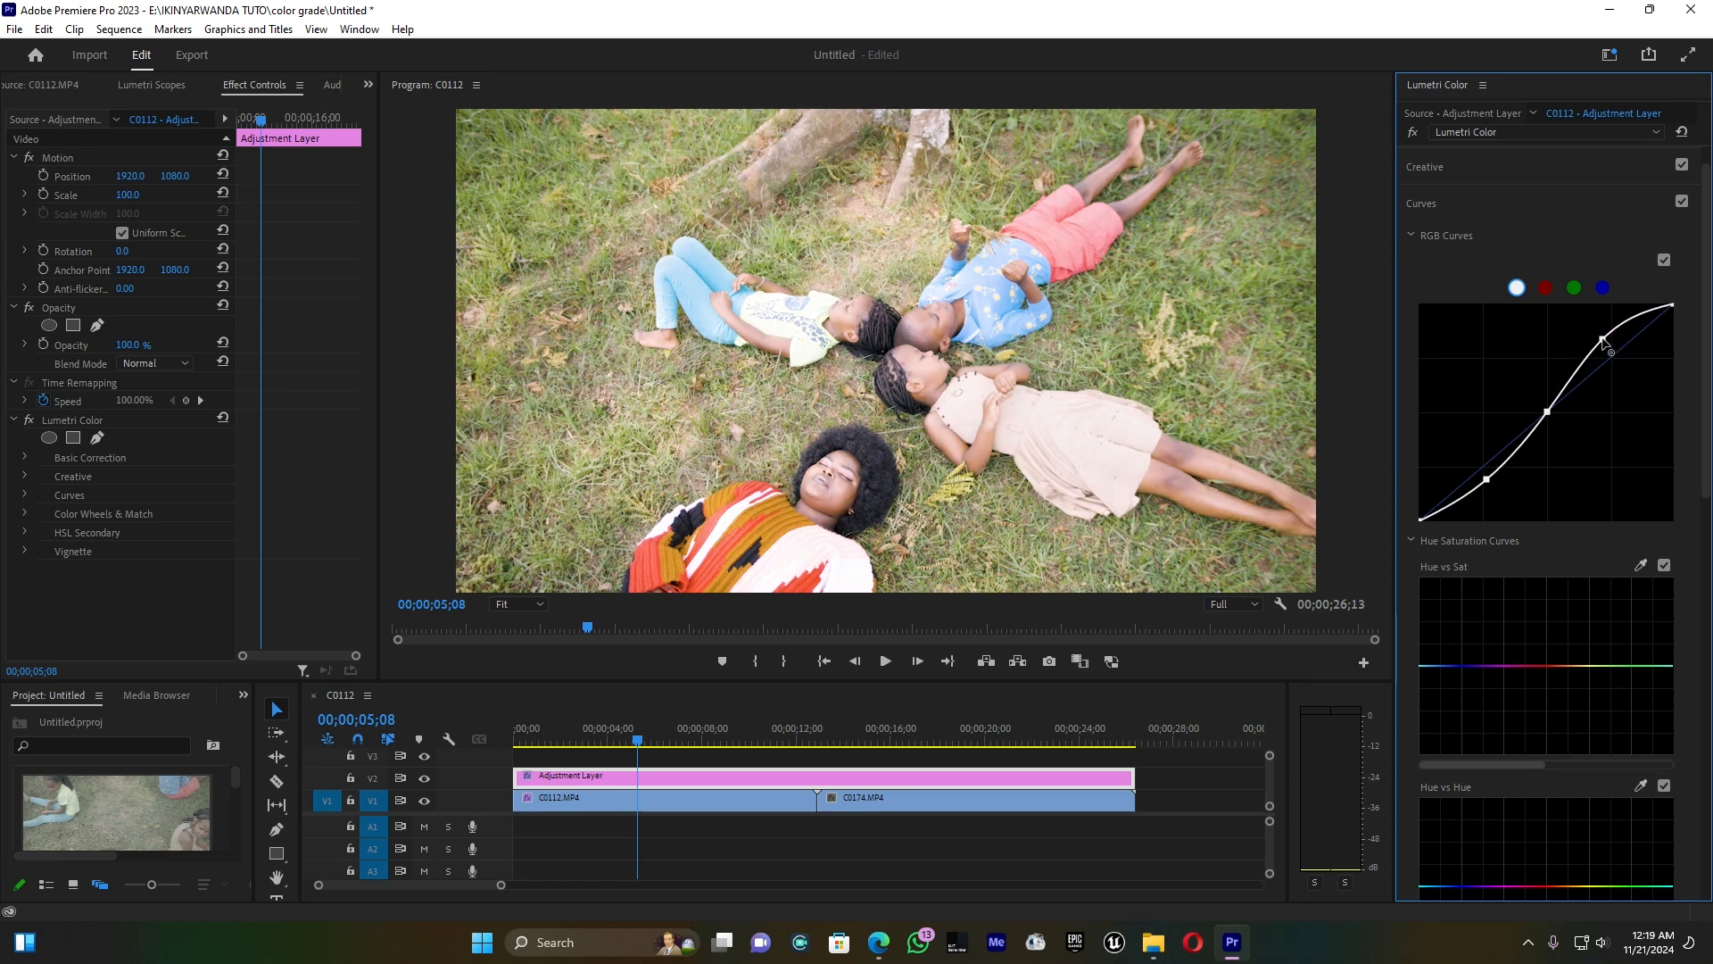
key(ctrl+z)
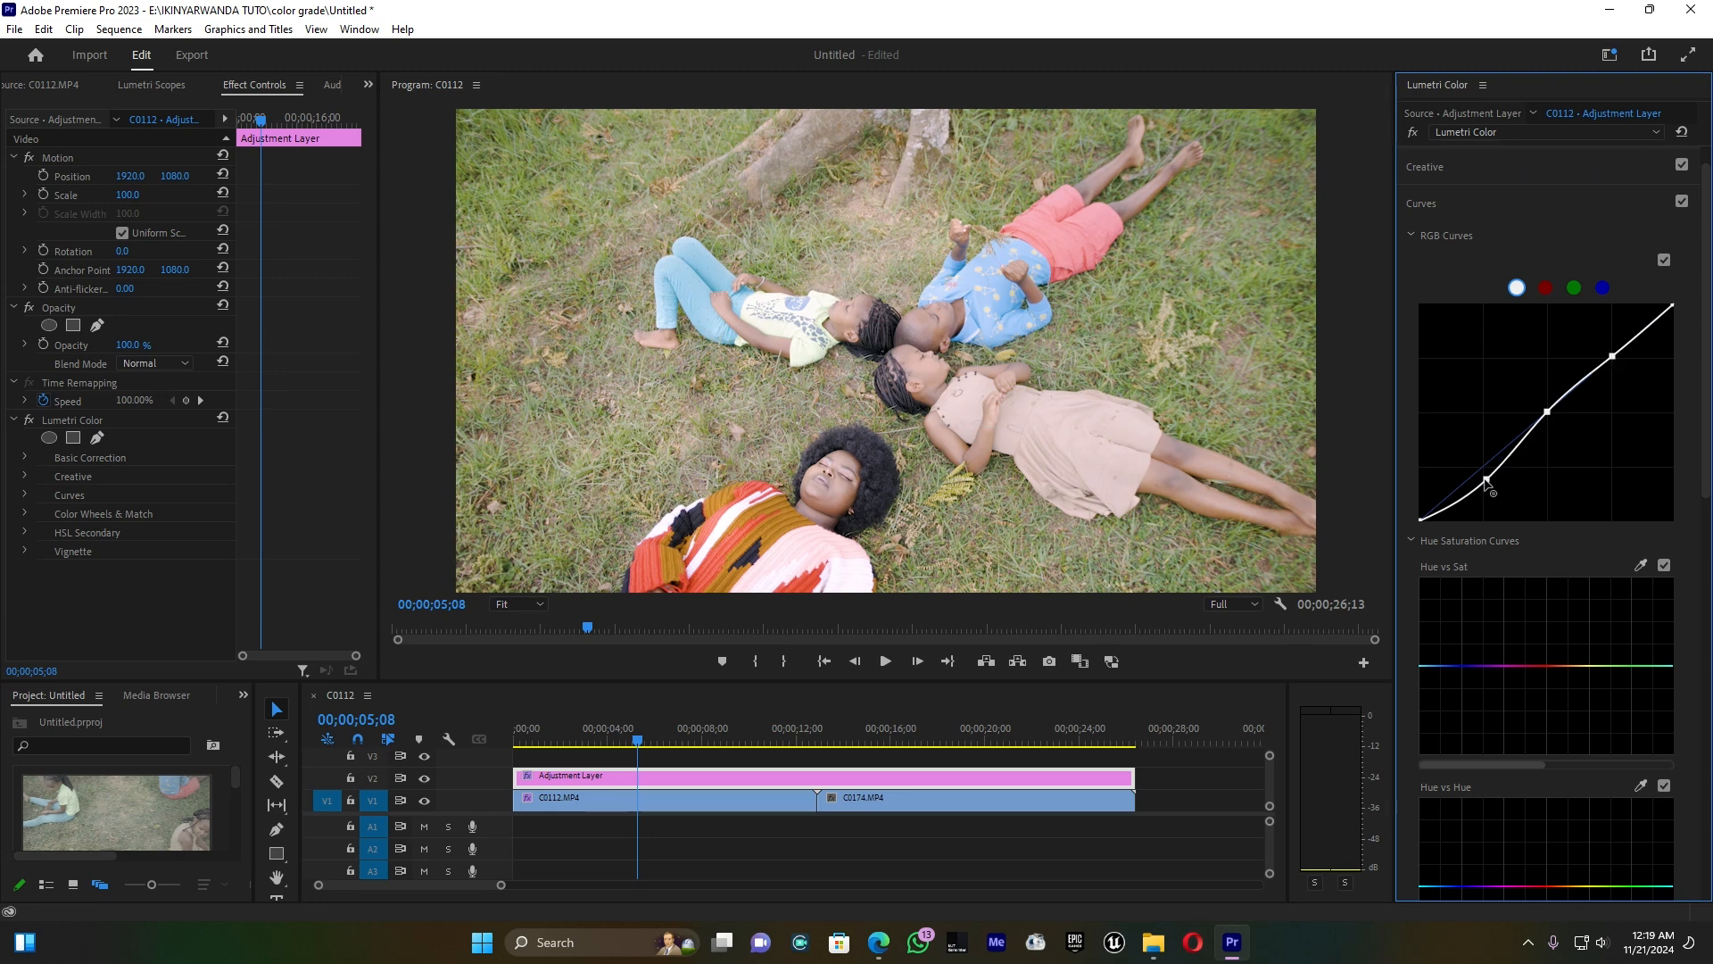
drag(1490, 481, 1483, 479)
Step: Sample the blue shirt for the Hue vs Sat curve and raise the blue point strongly to boost blue saturation
scroll(1560, 495, down, 2)
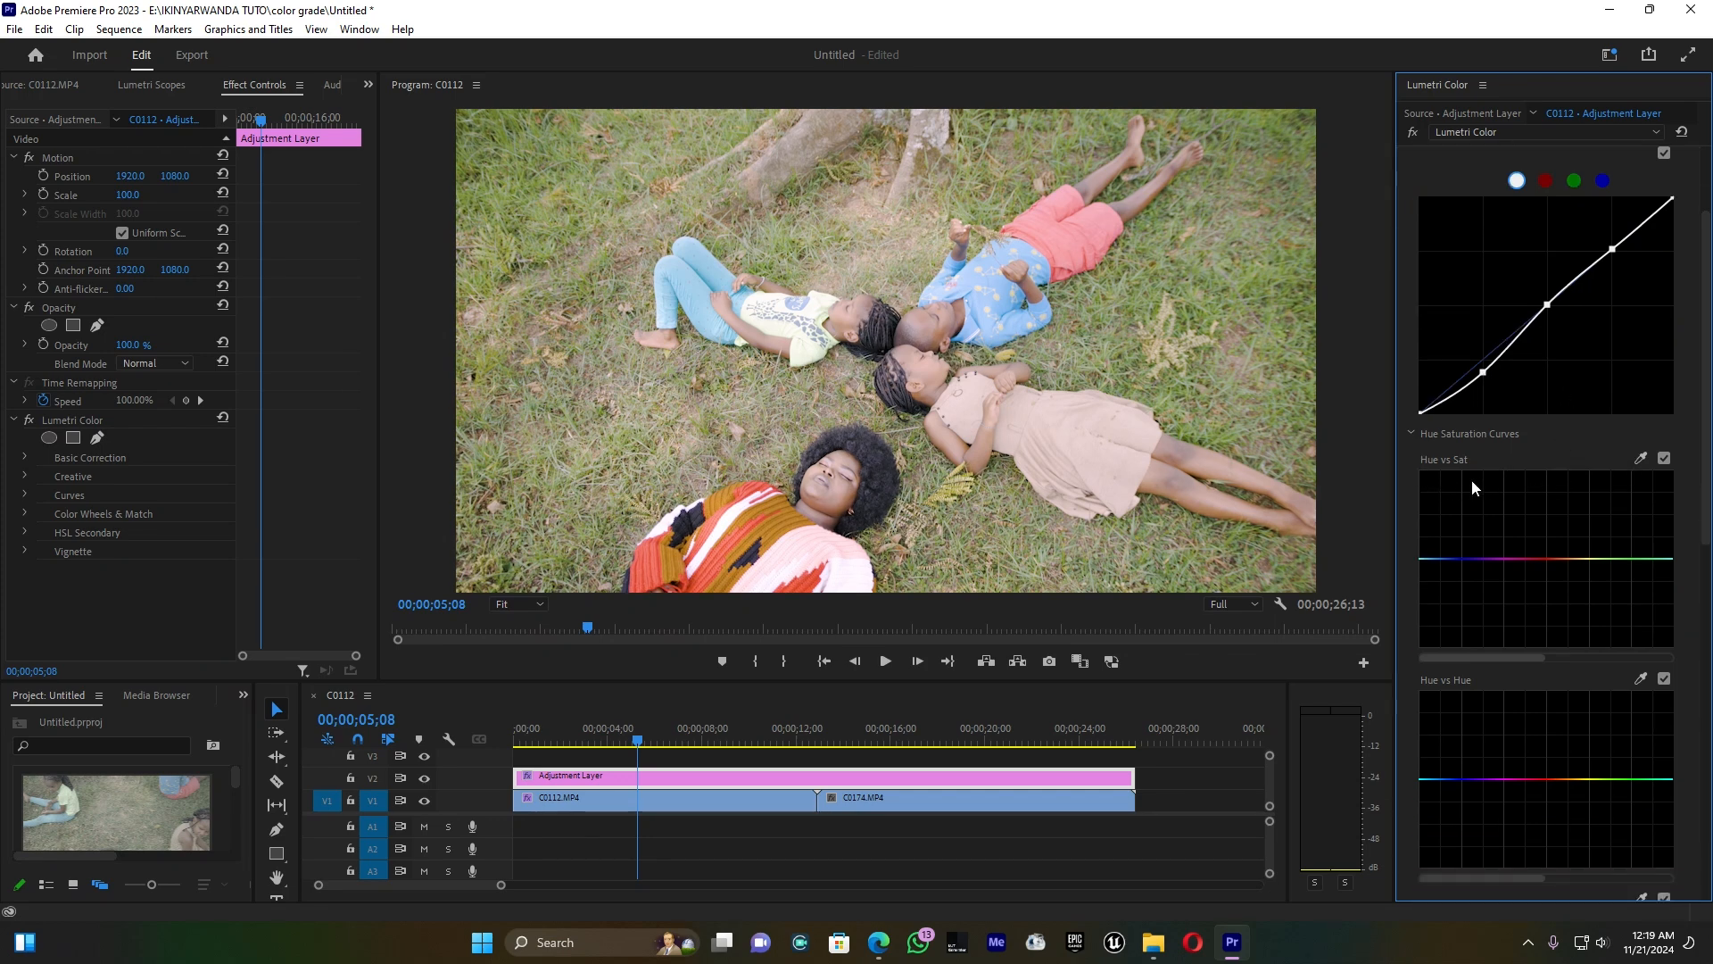
scroll(1529, 489, down, 3)
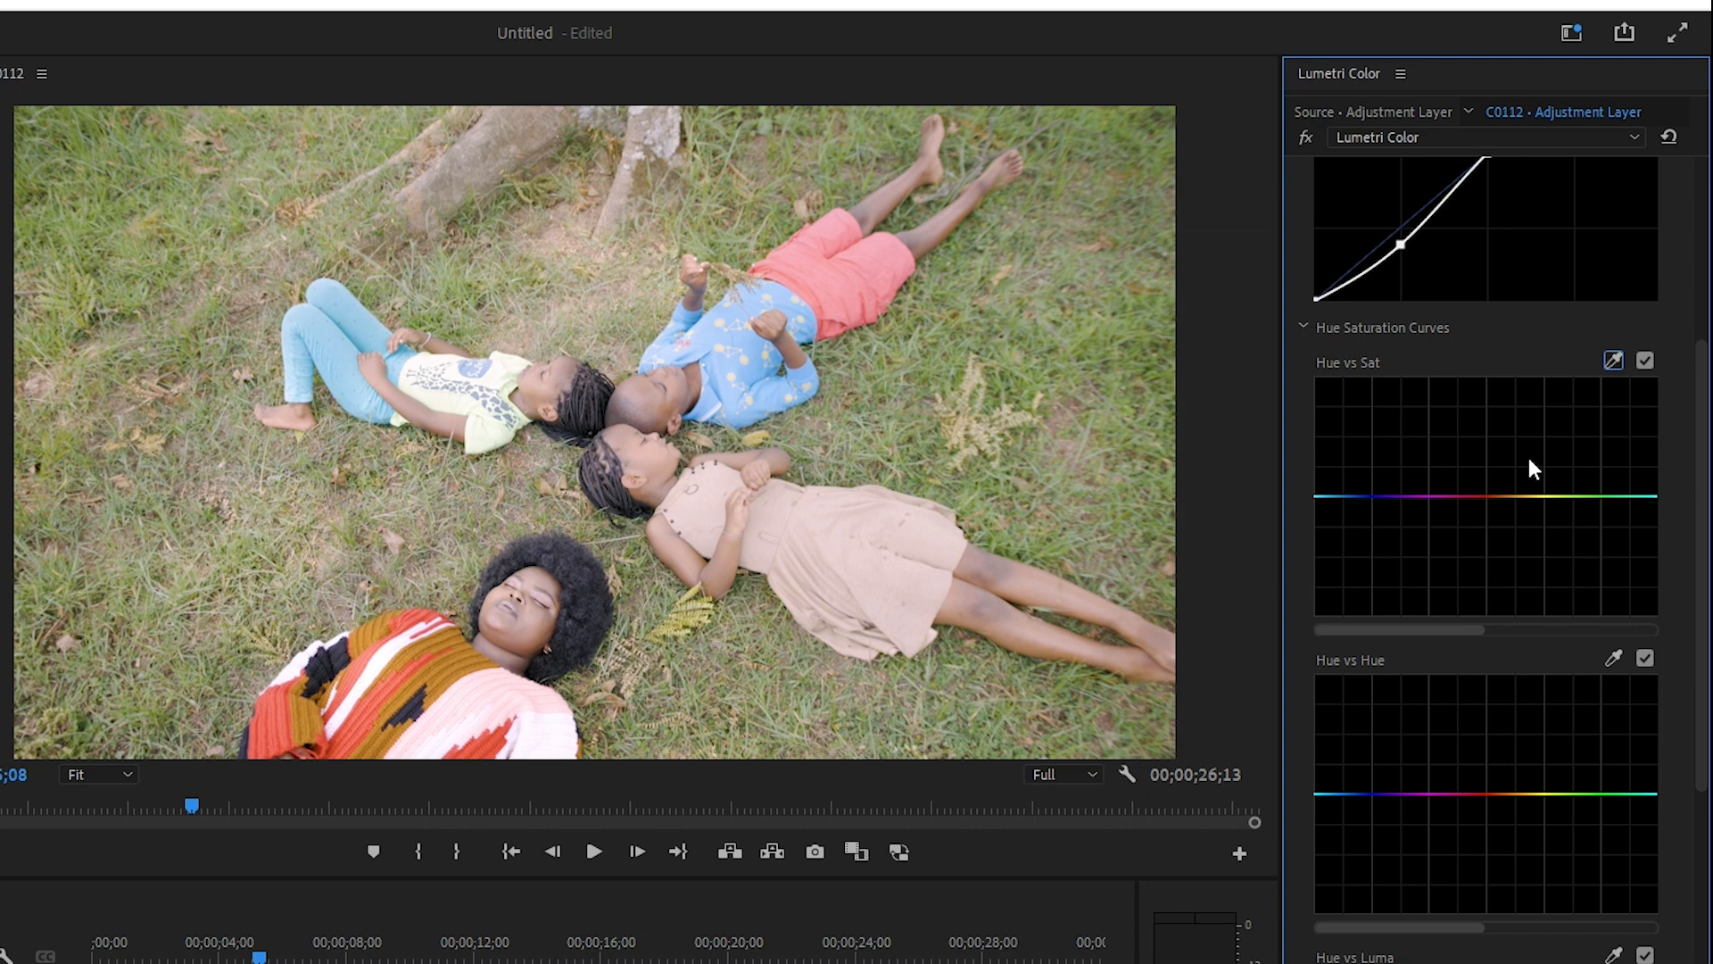
click(1612, 357)
click(754, 368)
drag(1351, 498, 1354, 403)
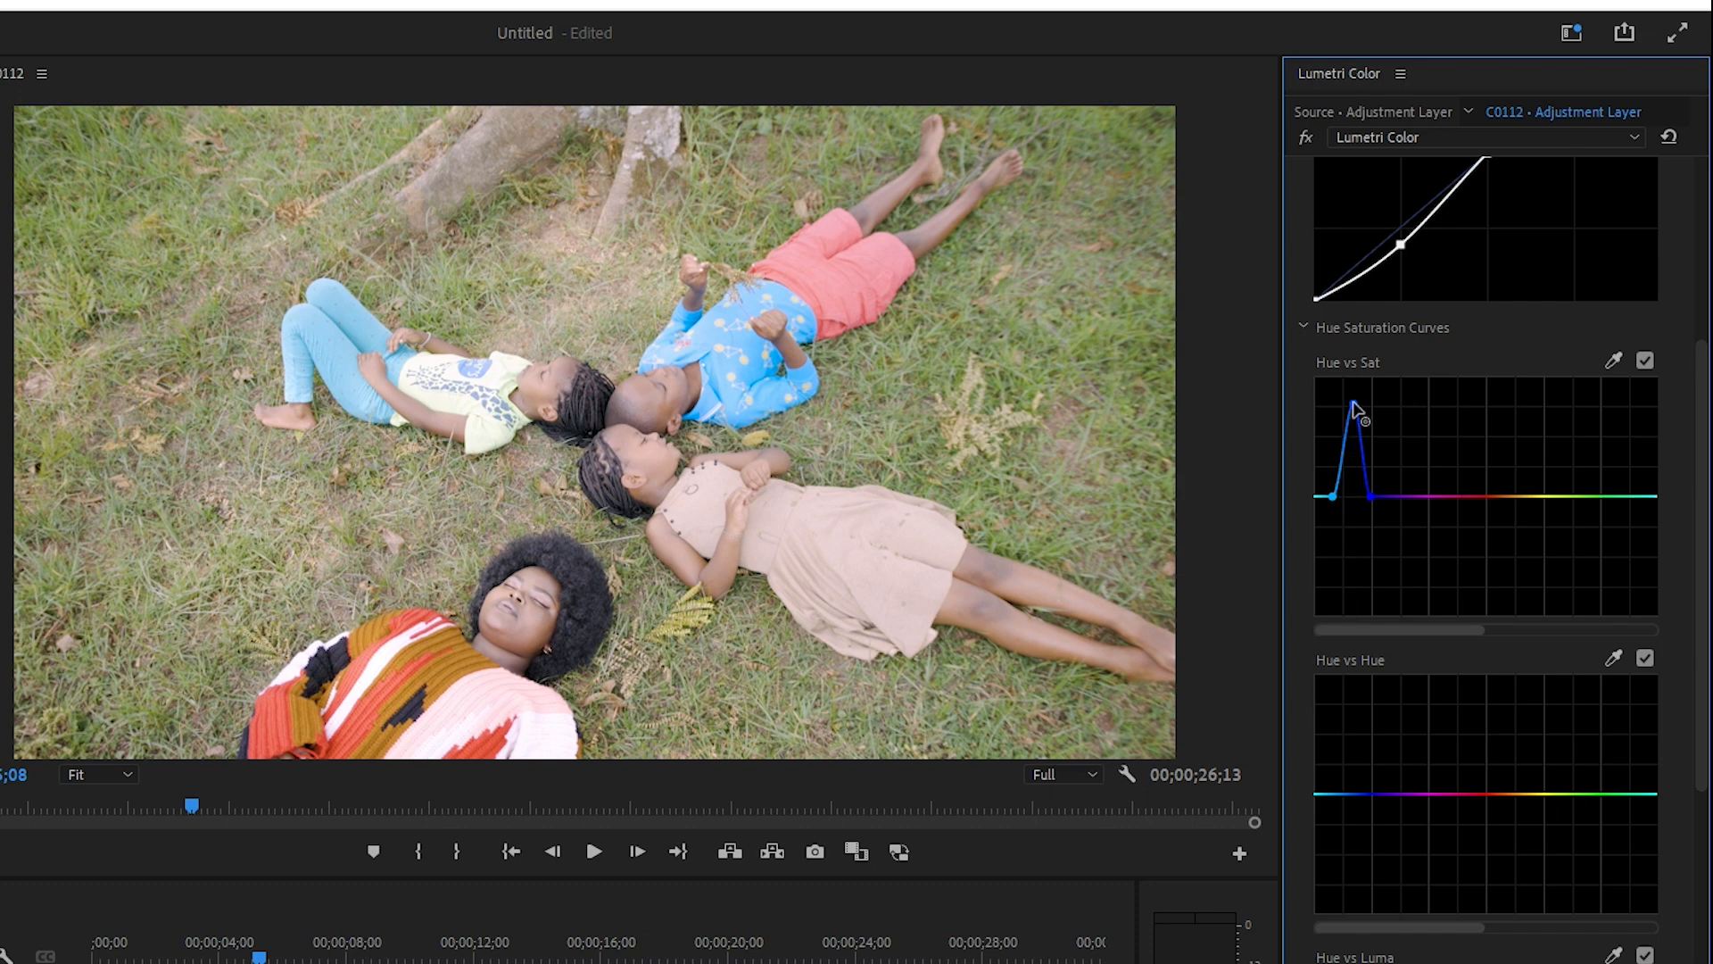
Step: Sample the green grass for Hue vs Sat, widen the sampled range and raise its centre point to boost the greens
click(1614, 361)
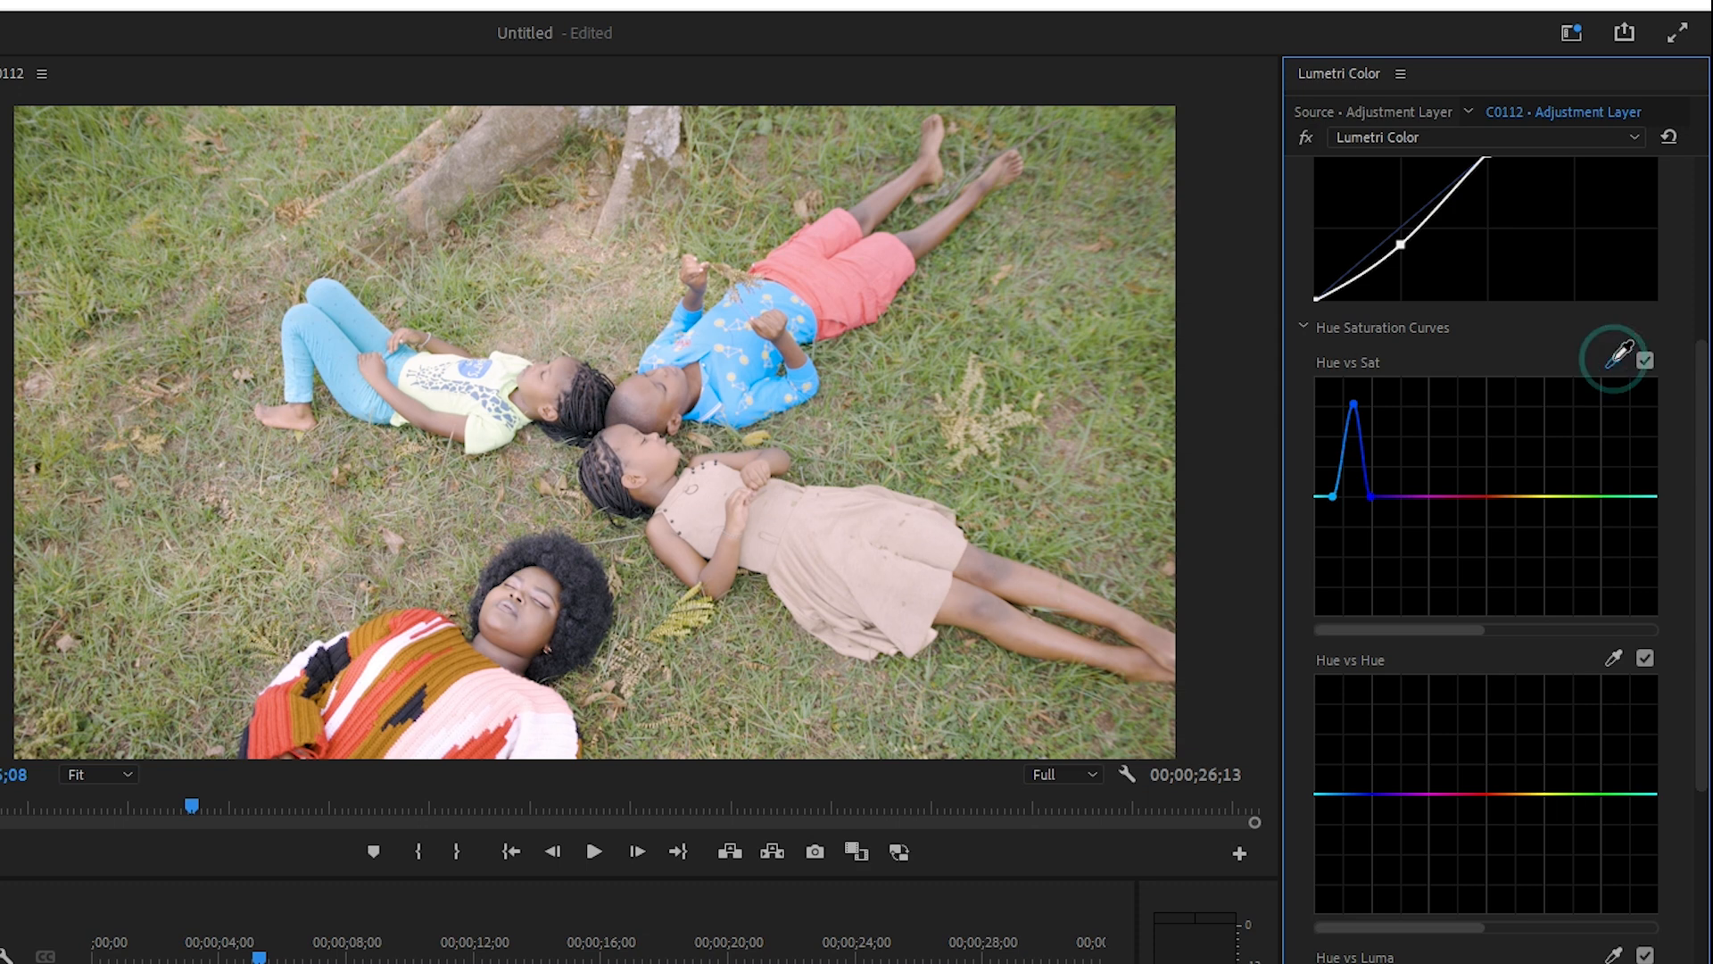
click(1169, 373)
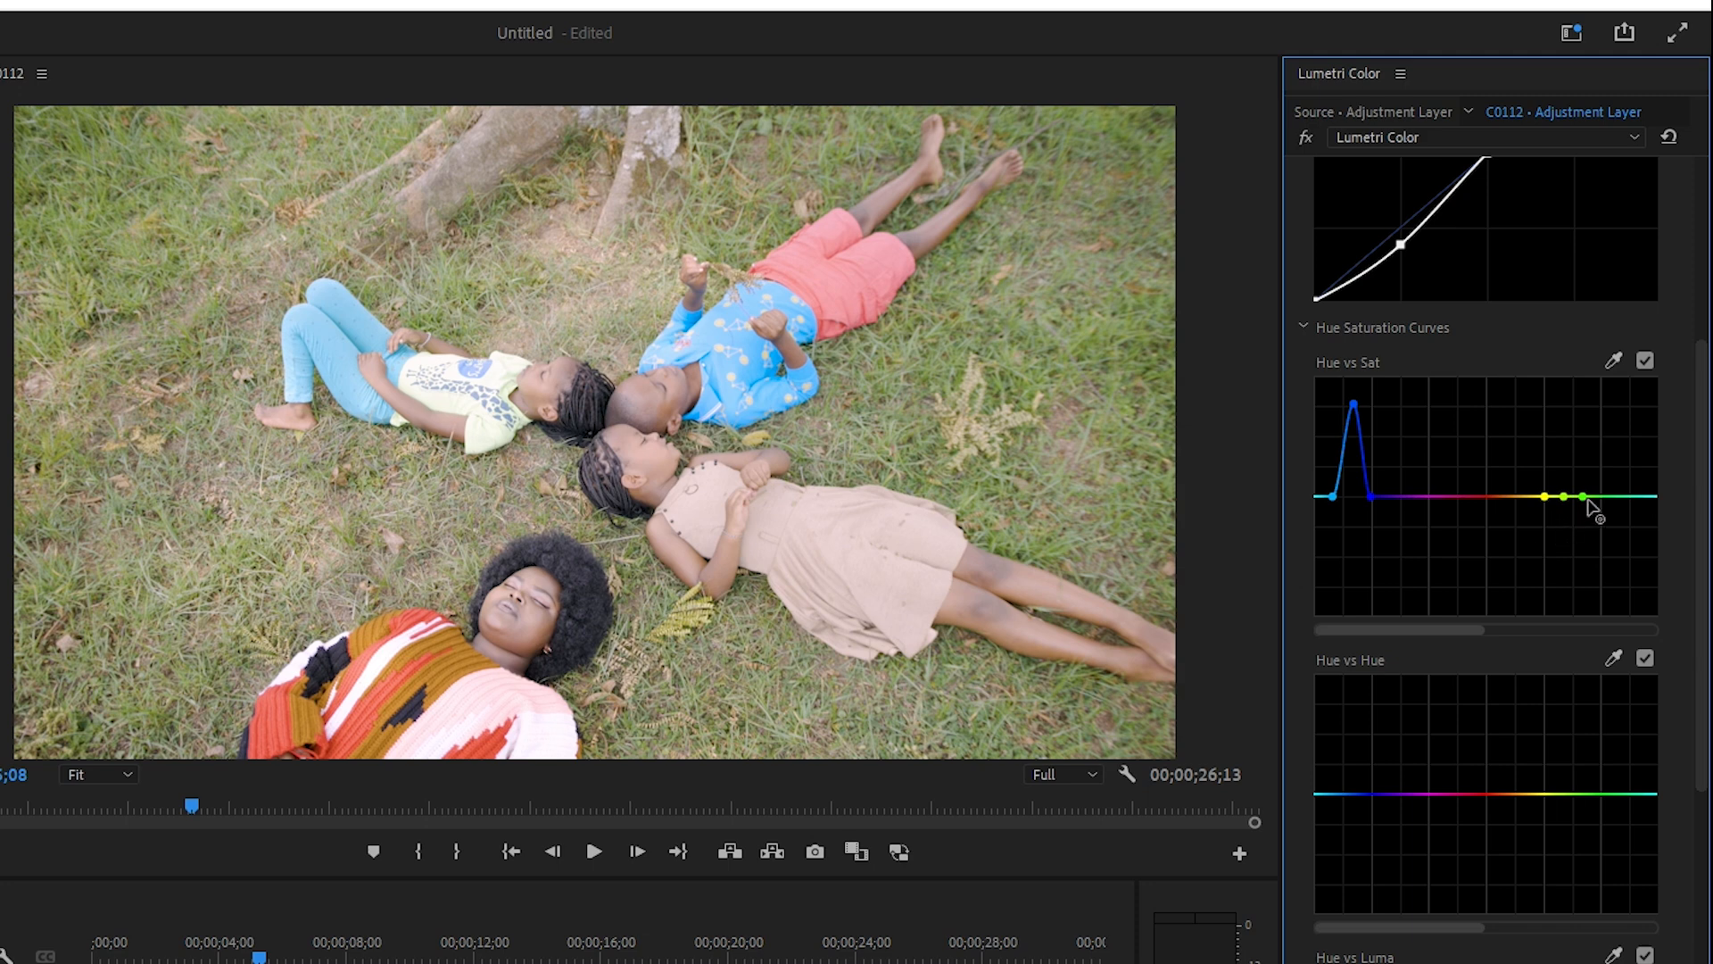
mouse_move(1563, 496)
mouse_down()
mouse_move(1560, 456)
mouse_move(1607, 502)
mouse_move(1532, 497)
mouse_up()
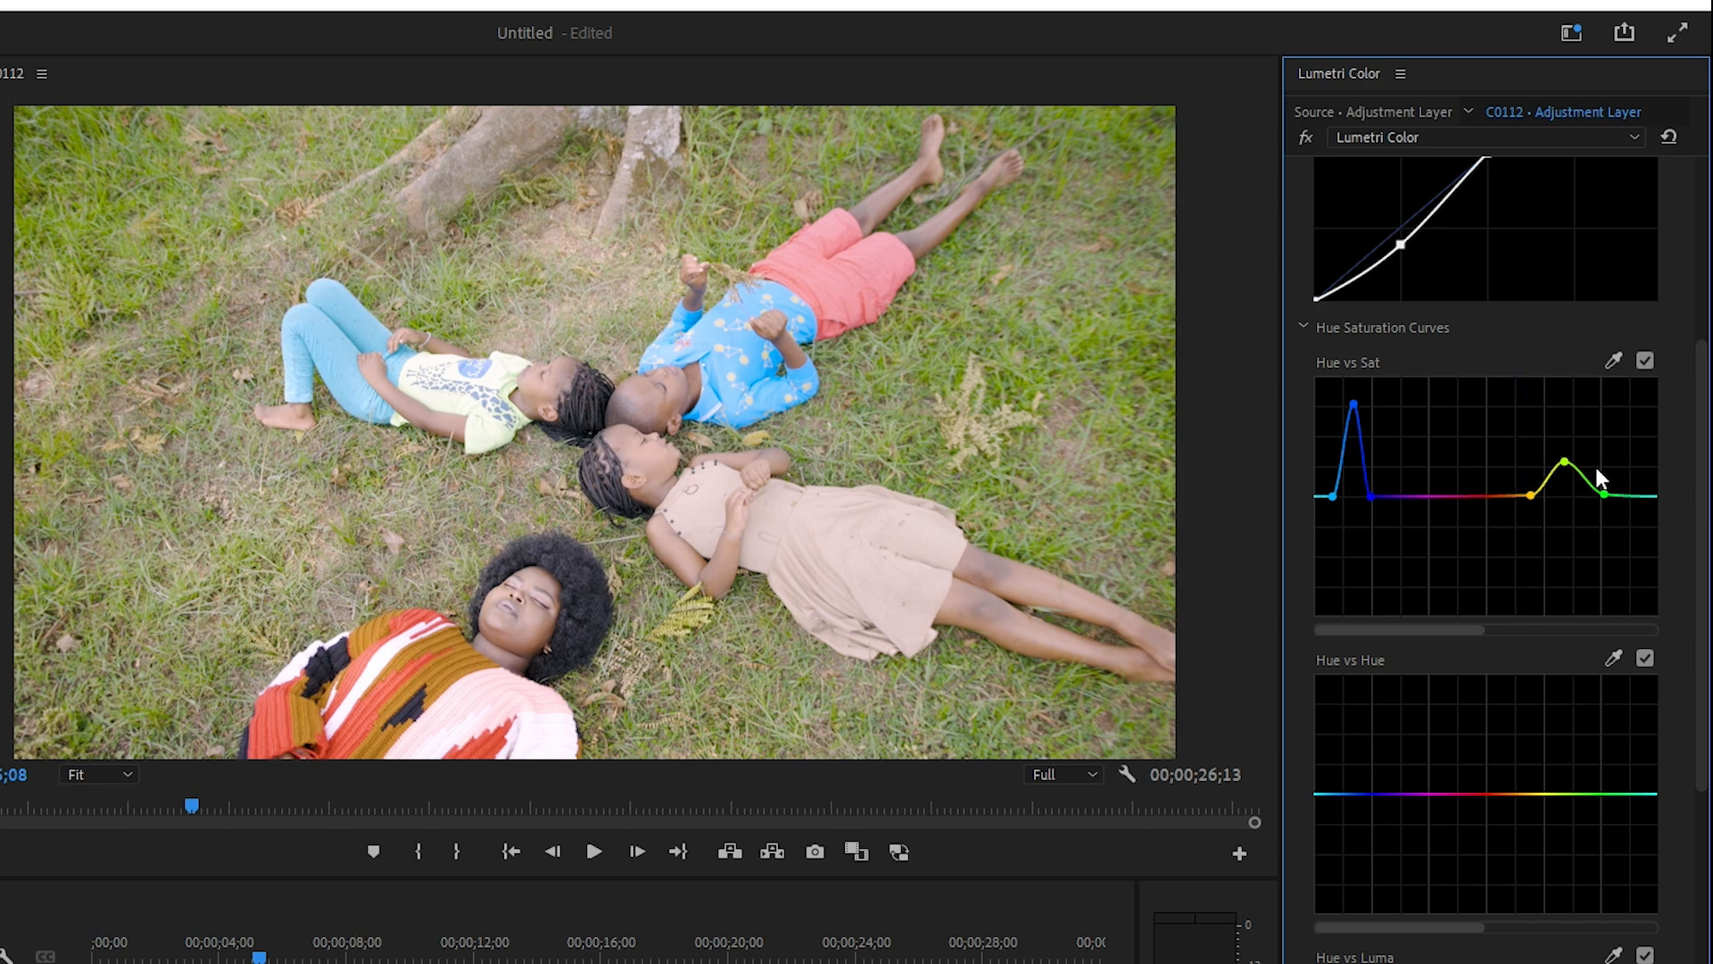
click(1567, 458)
drag(1569, 438, 1569, 423)
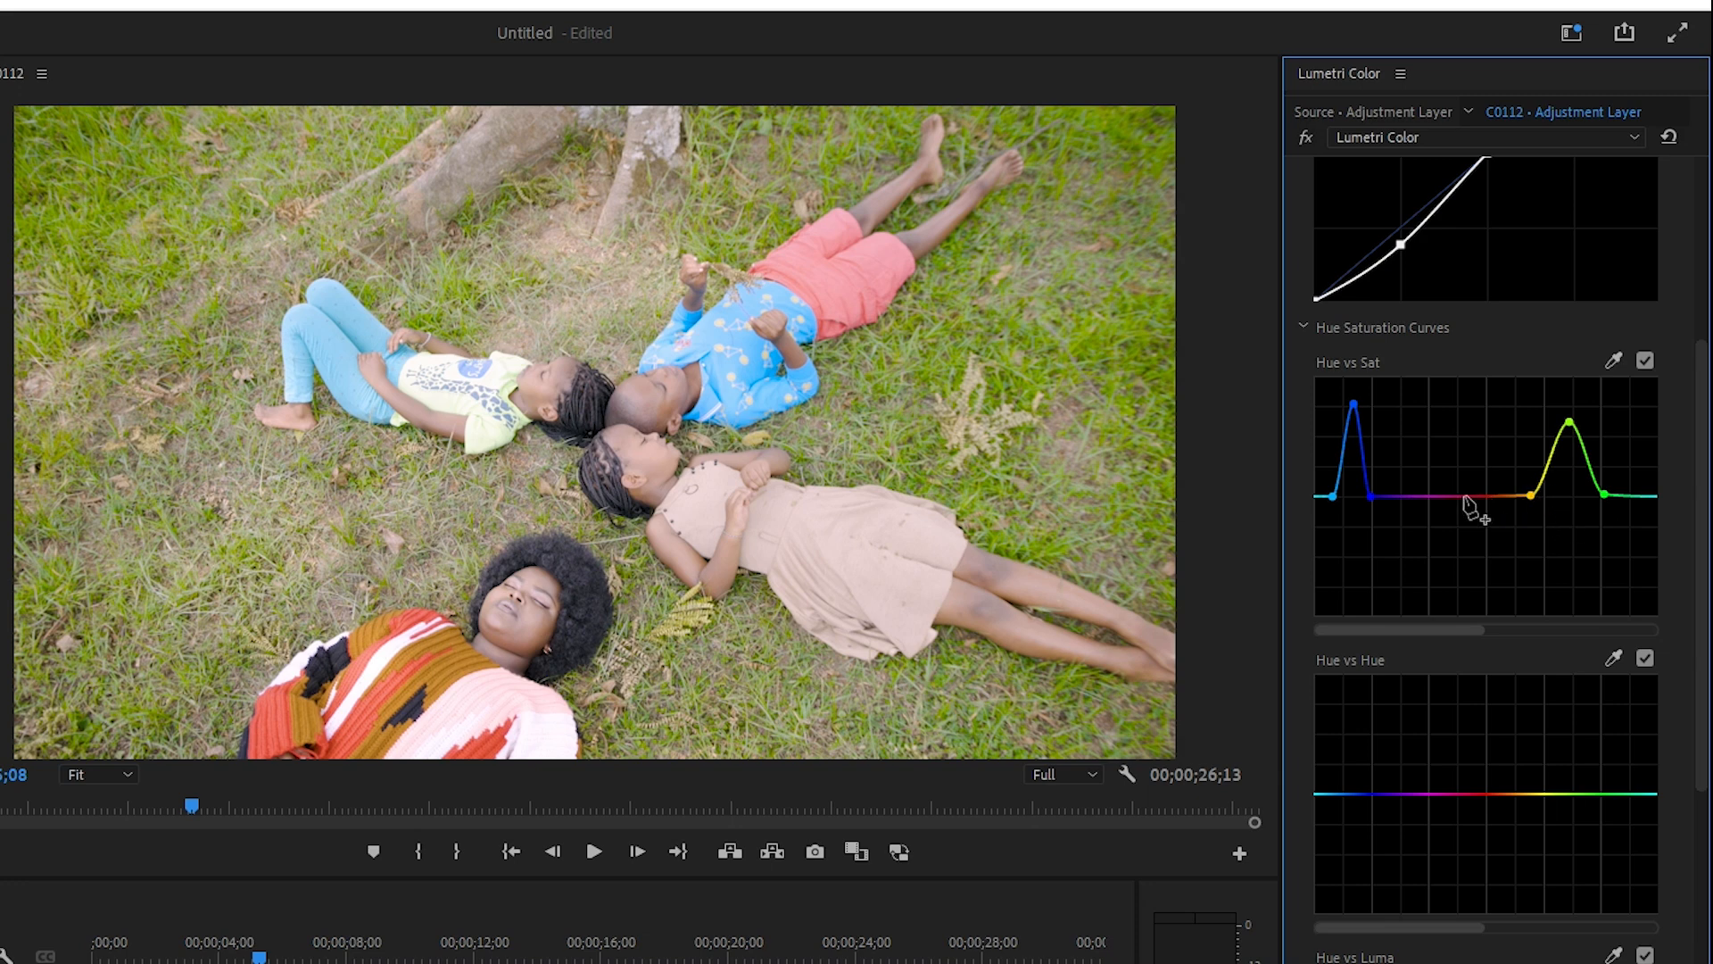
Step: Sample the red shorts for Hue vs Sat, raise the red point and lift the neighbouring orange range with an extra point
click(1613, 361)
click(845, 316)
drag(1483, 495, 1484, 444)
scroll(1485, 443, up, 2)
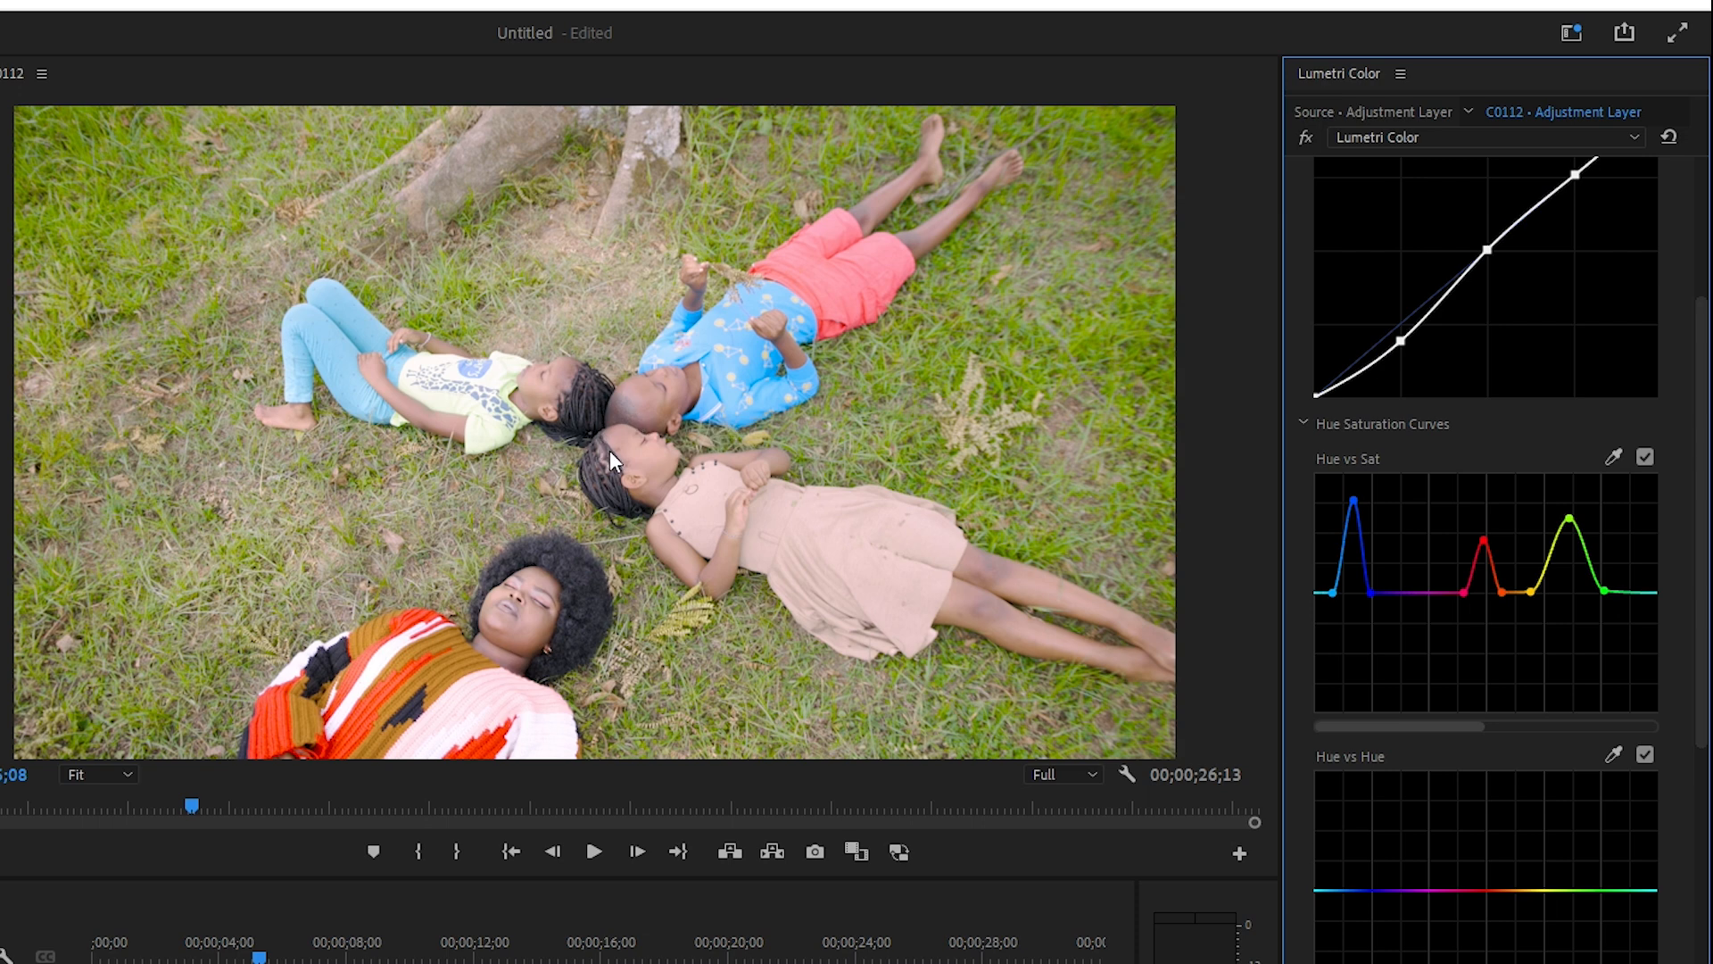
click(1512, 592)
mouse_move(1515, 566)
mouse_down()
mouse_move(1524, 735)
mouse_move(1521, 544)
mouse_move(1503, 585)
mouse_move(1503, 562)
mouse_up()
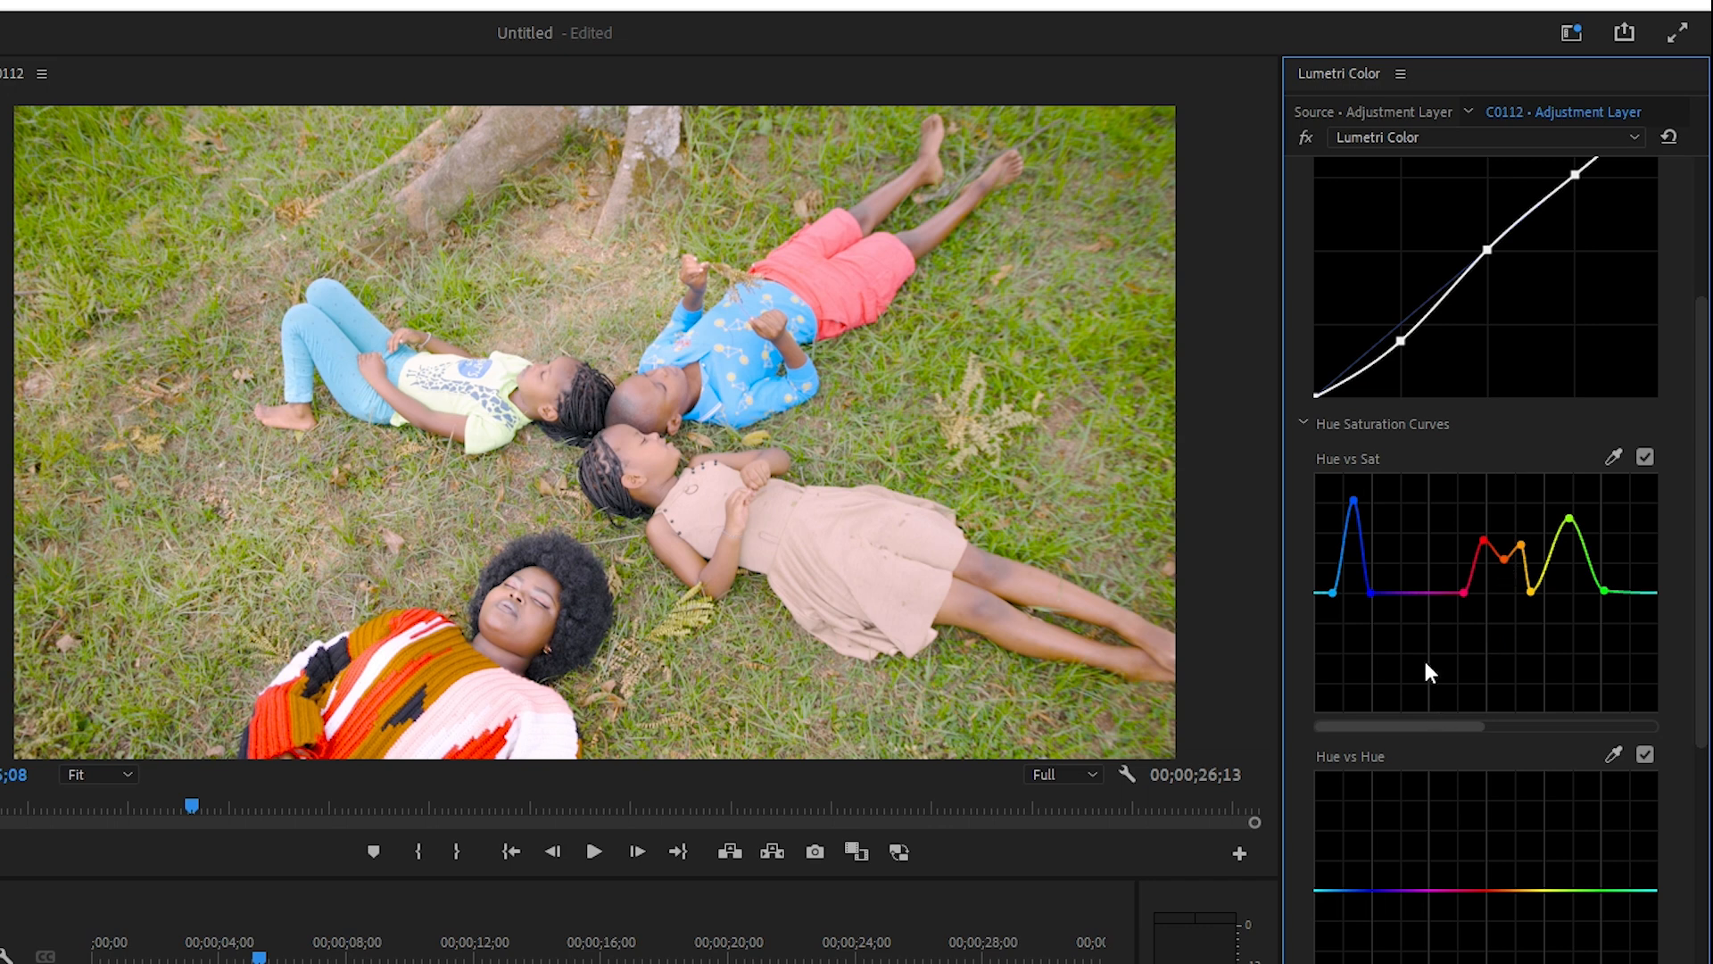
Step: Sample the blue shirt for the Hue vs Hue curve and raise the blue point to shift the blue clothing toward green
scroll(1416, 607, down, 4)
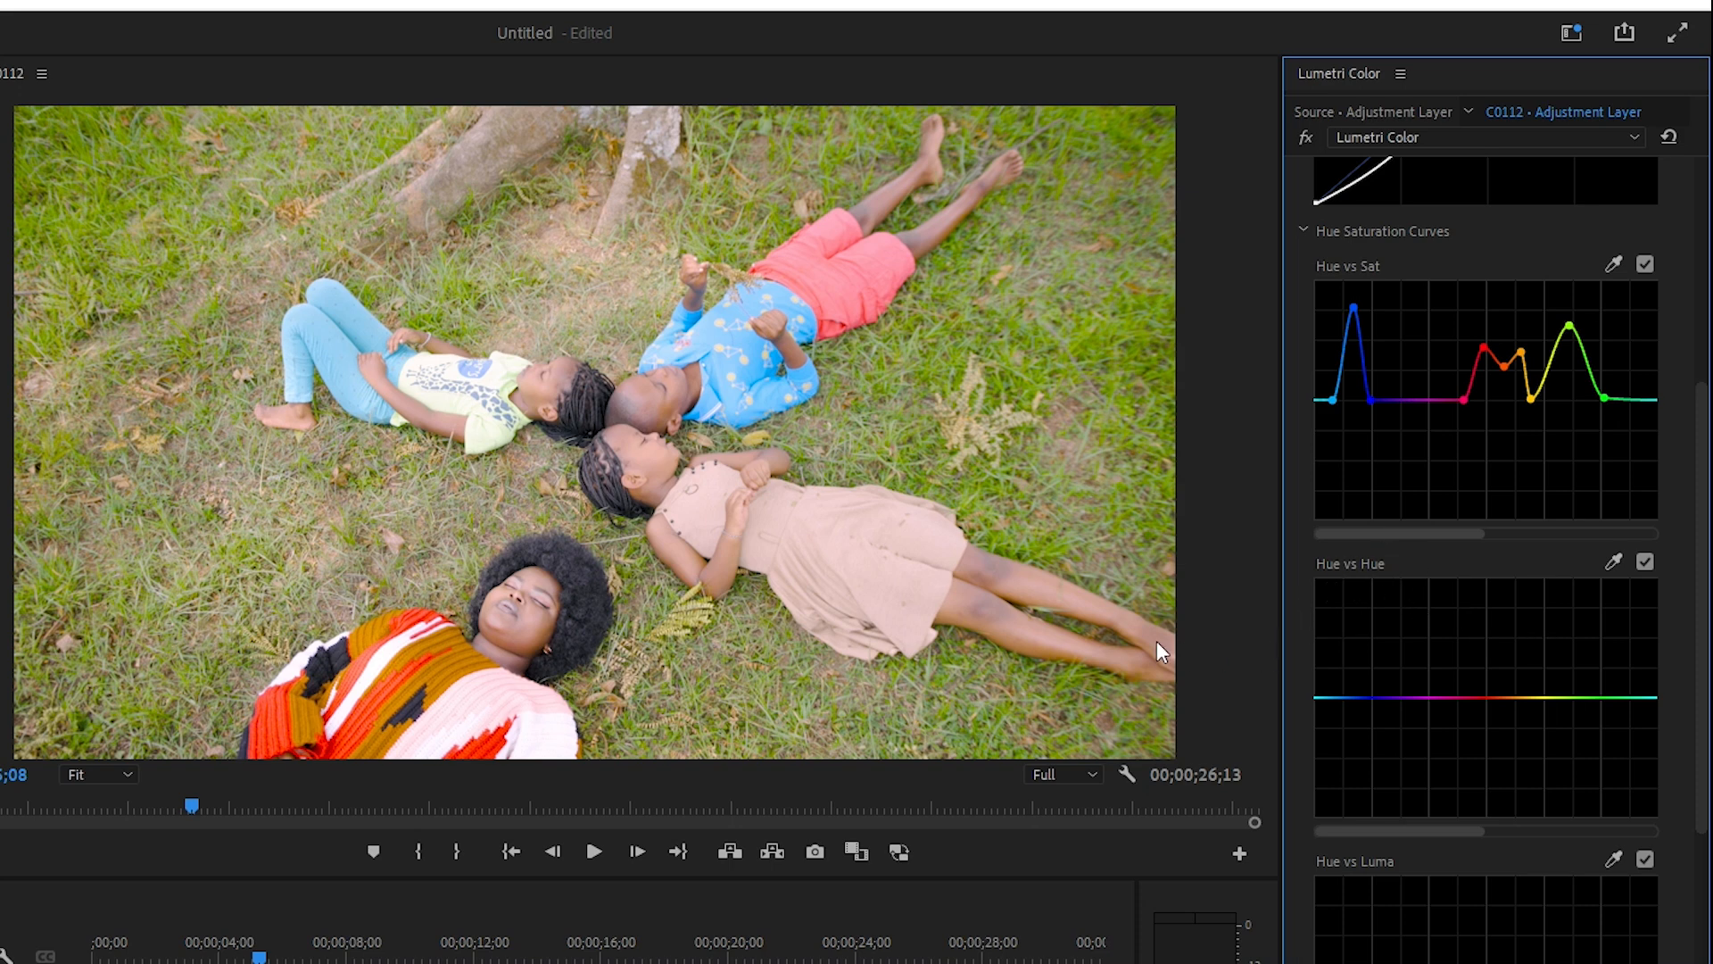
click(1615, 562)
click(758, 363)
drag(1345, 698, 1344, 665)
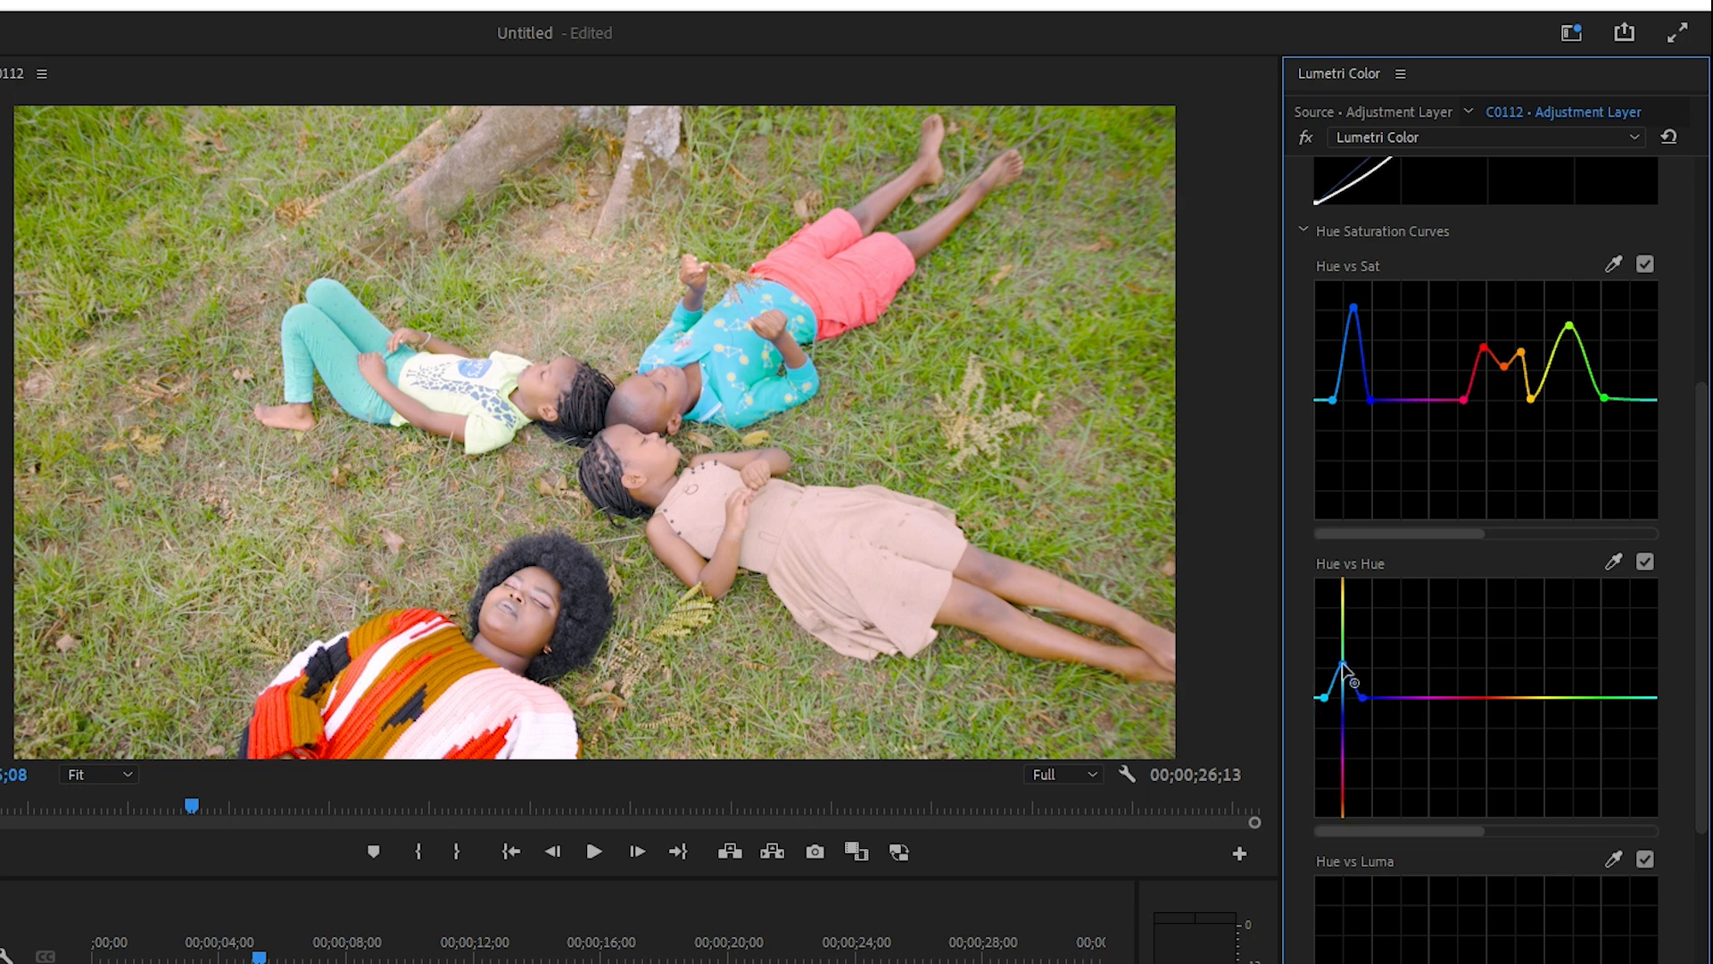
drag(1344, 667, 1345, 667)
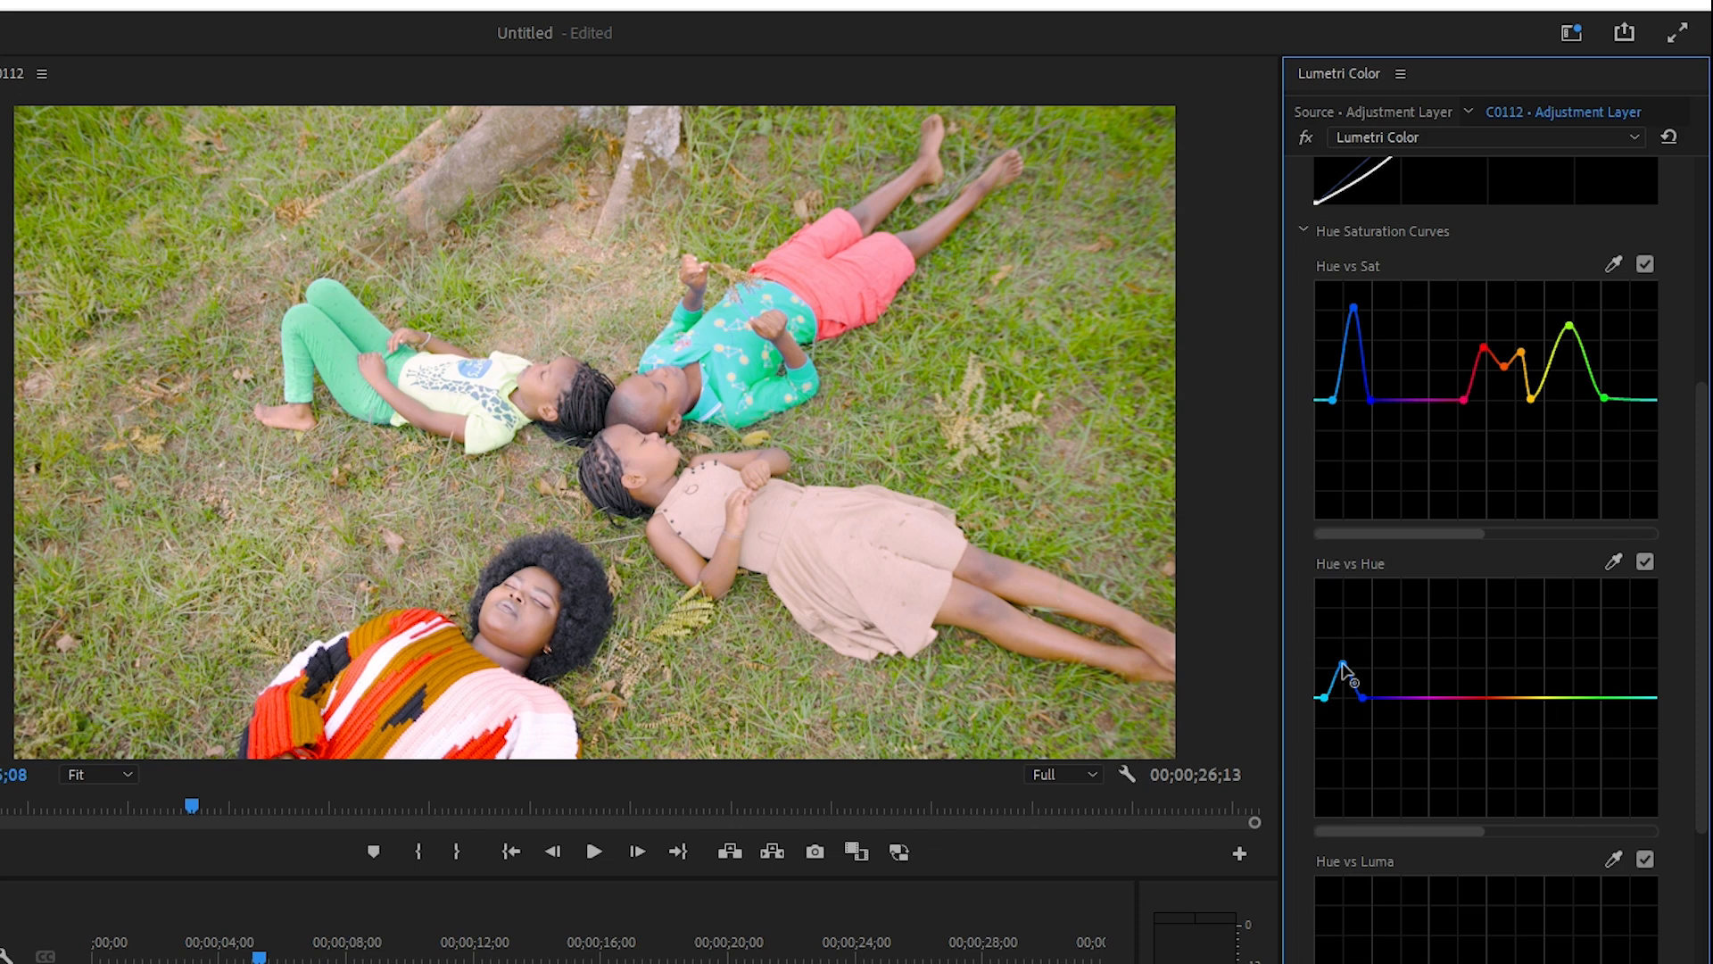
Step: Widen the blue range in Hue vs Hue, try green and pink shifts, and settle the blue clothing on a teal hue
drag(1364, 698, 1350, 638)
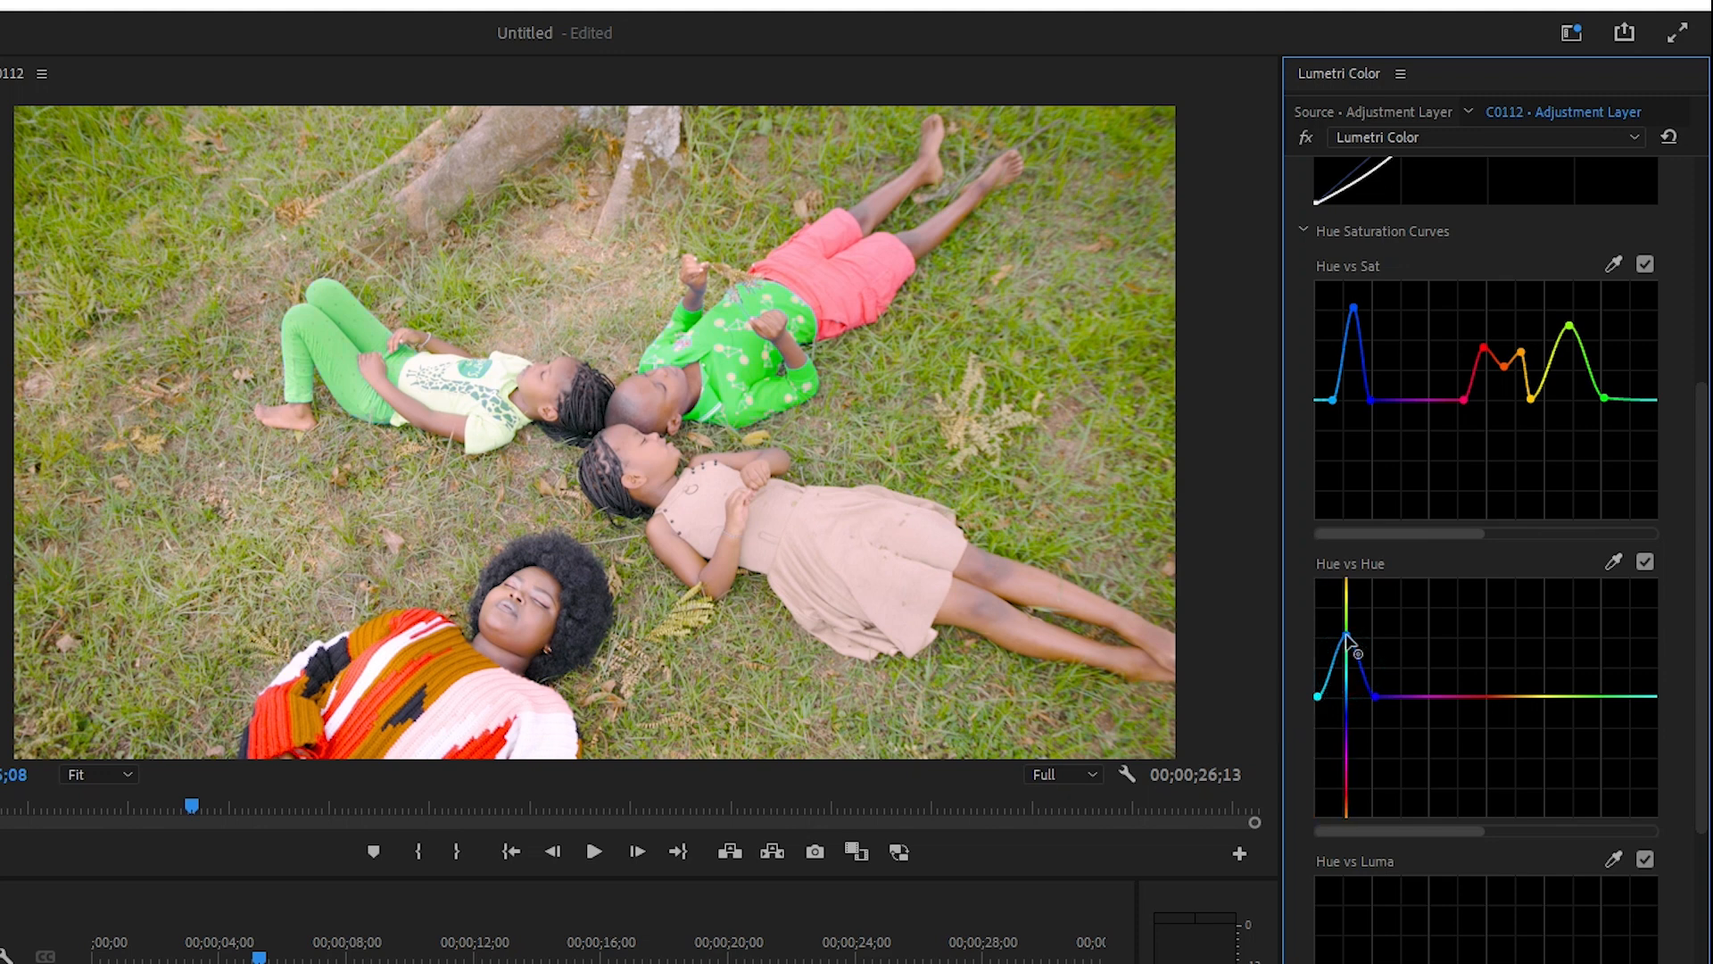
drag(1347, 637, 1347, 790)
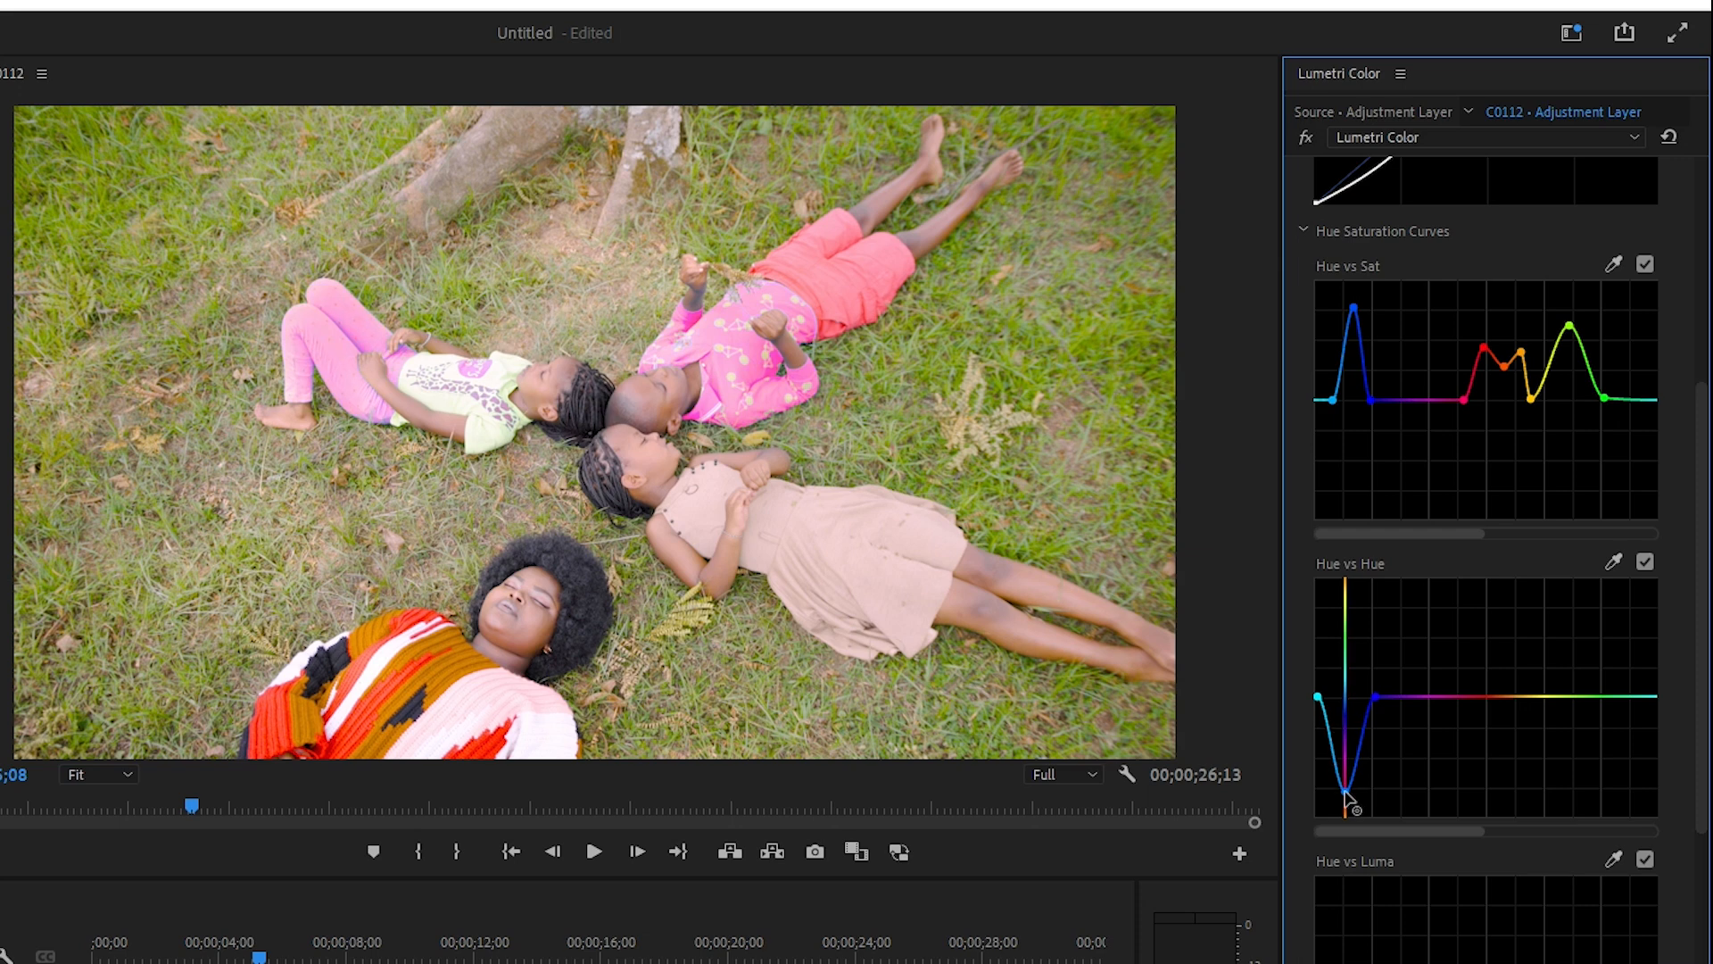
drag(1345, 791, 1344, 686)
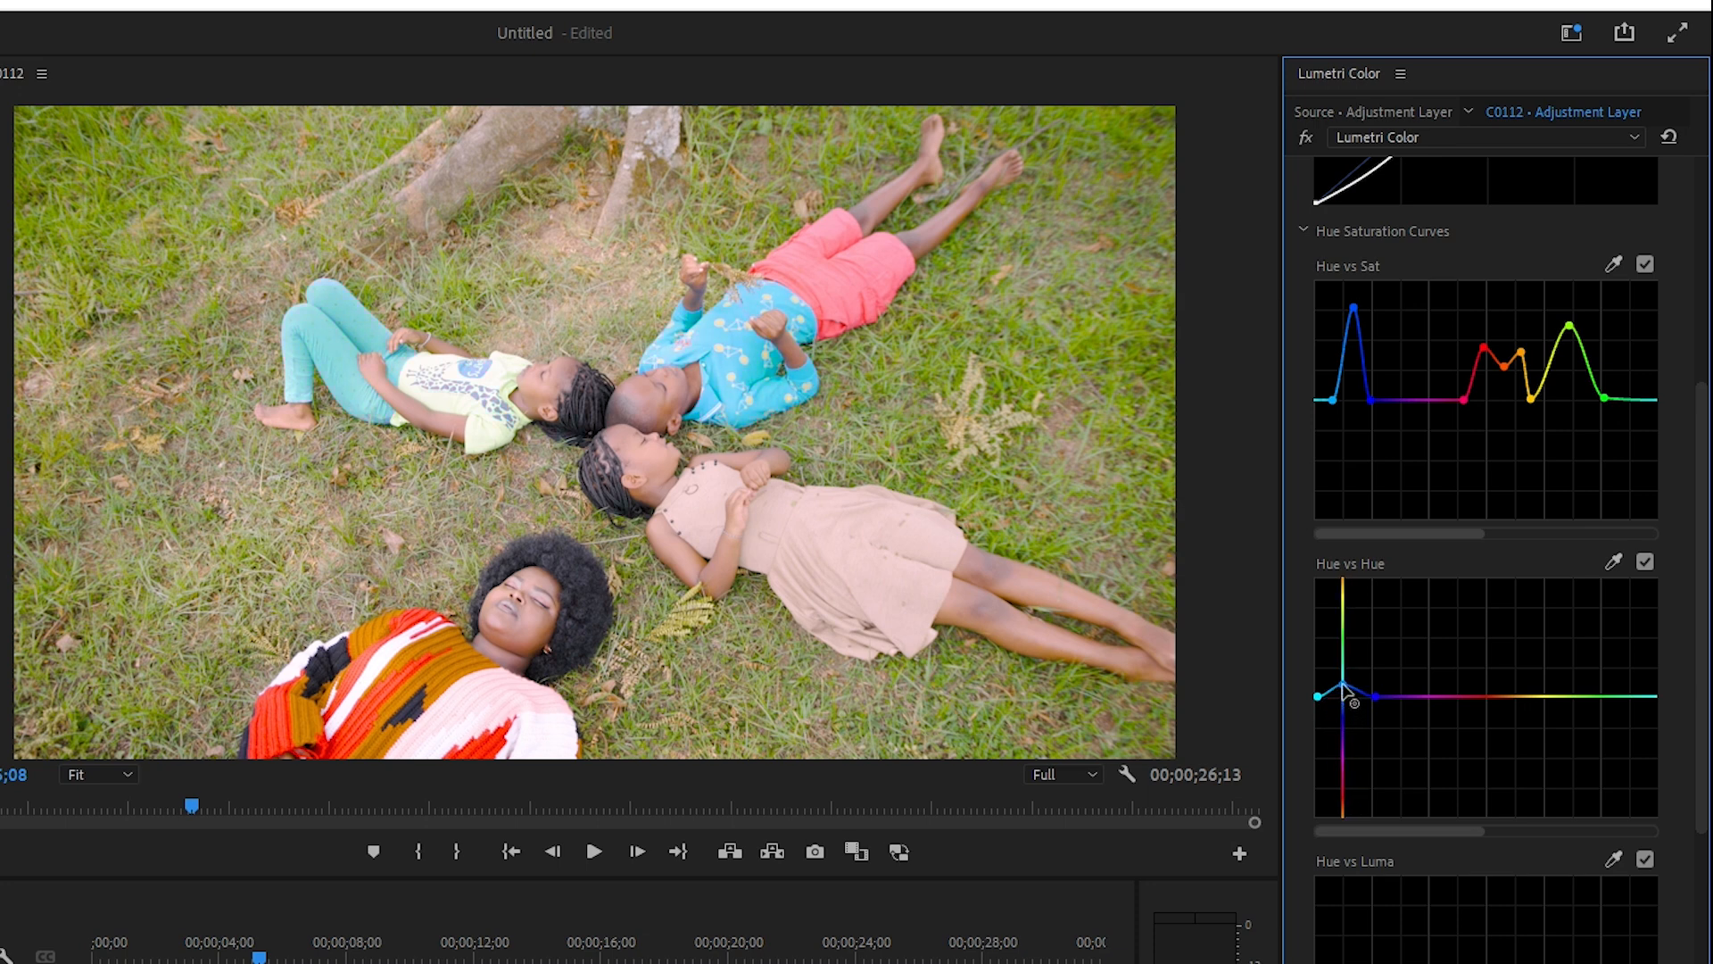
drag(1347, 690, 1346, 688)
drag(1345, 687, 1347, 683)
Step: Sample the grass for Hue vs Hue, try a greener shift, and raise the yellow-green point slightly for a golden-yellow hue
click(1614, 562)
click(1122, 374)
drag(1563, 695, 1576, 737)
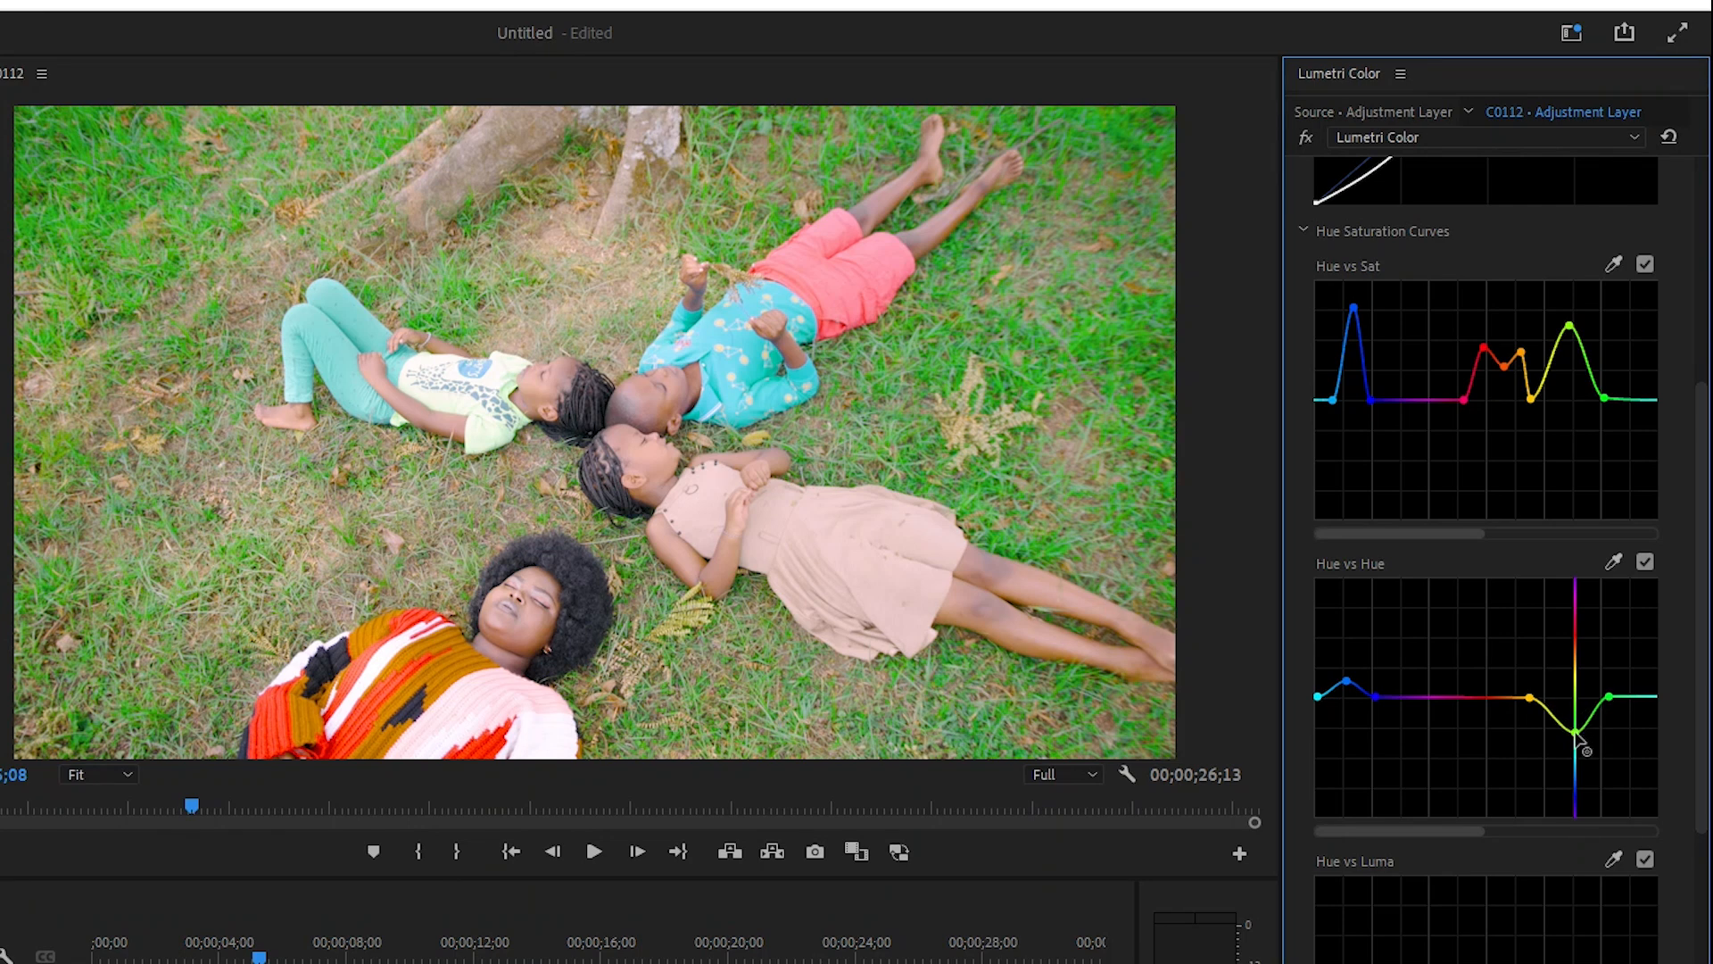
drag(1580, 739, 1574, 722)
ctrl+click(1574, 721)
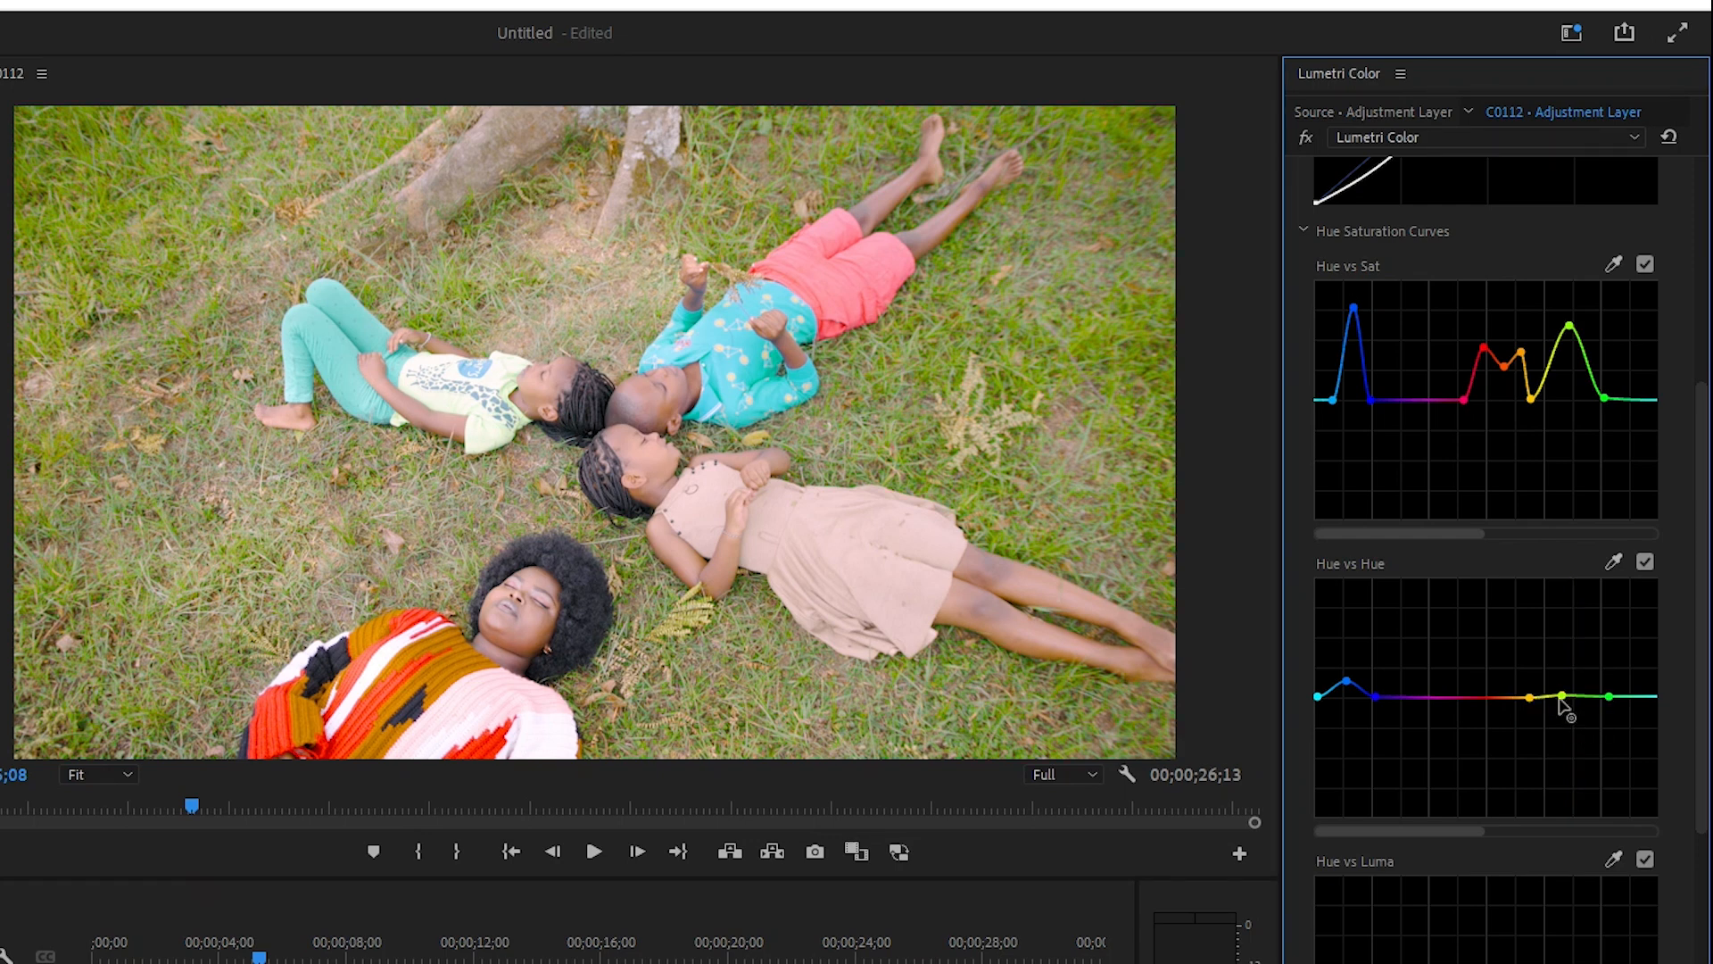
drag(1559, 698, 1564, 686)
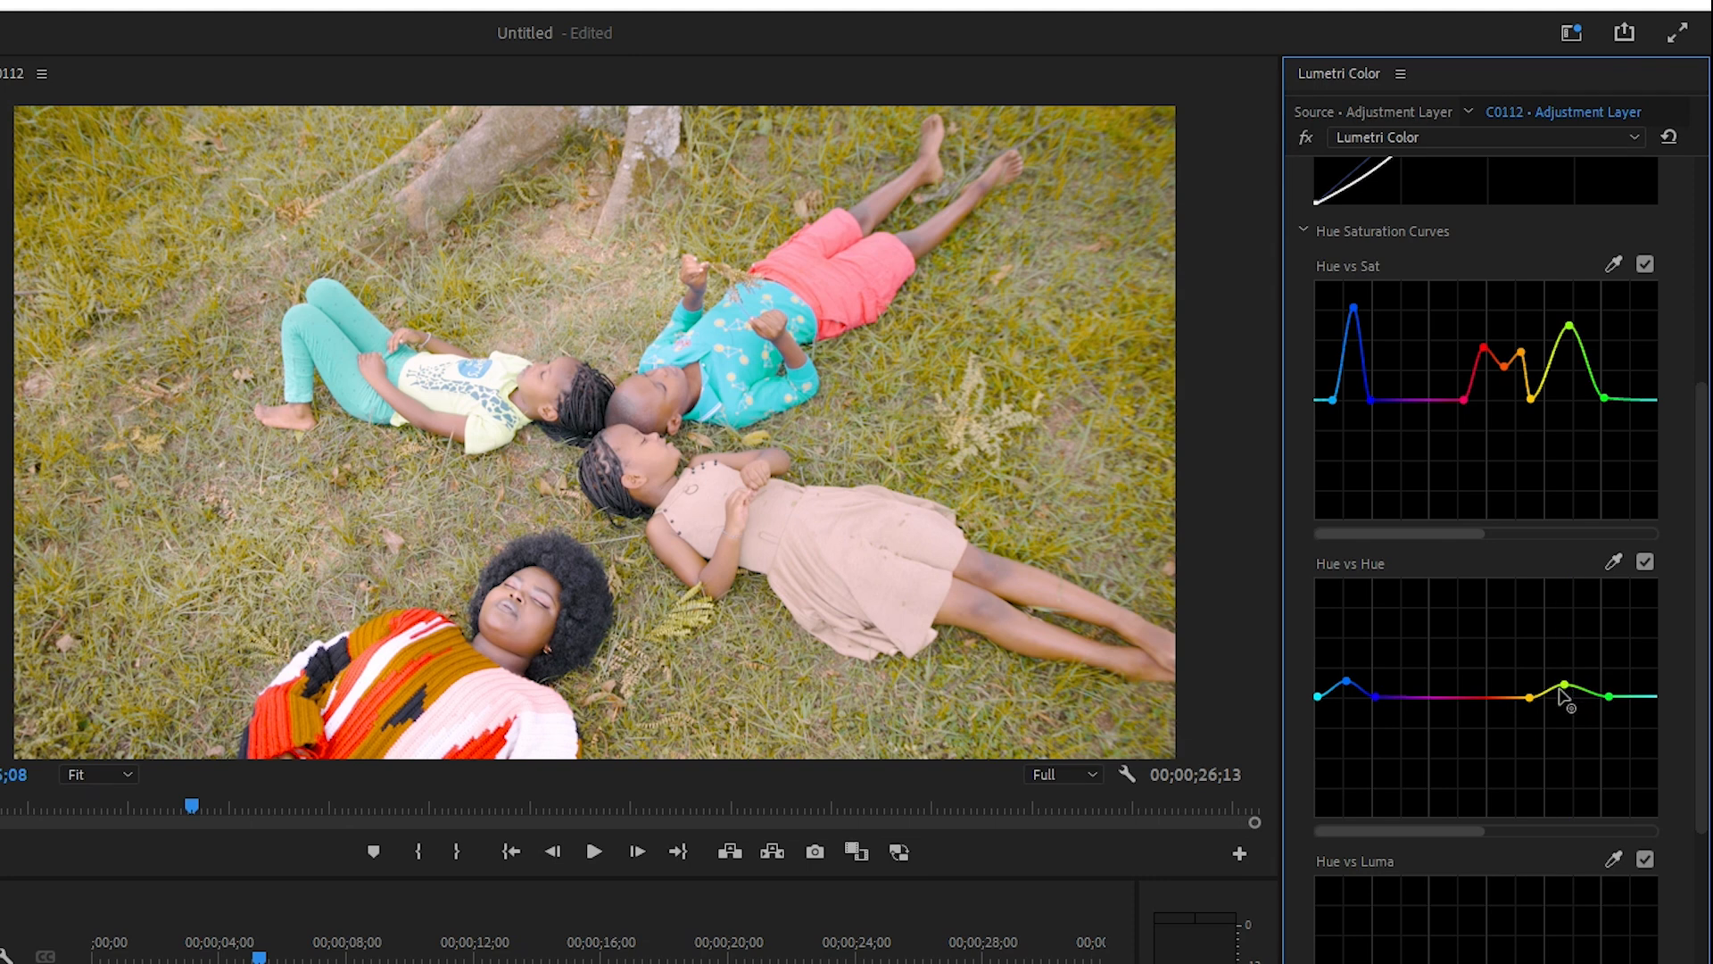
Step: Collapse the Curves section, reopen Basic Correction and set the exposure to 0.1
scroll(1568, 696, down, 1)
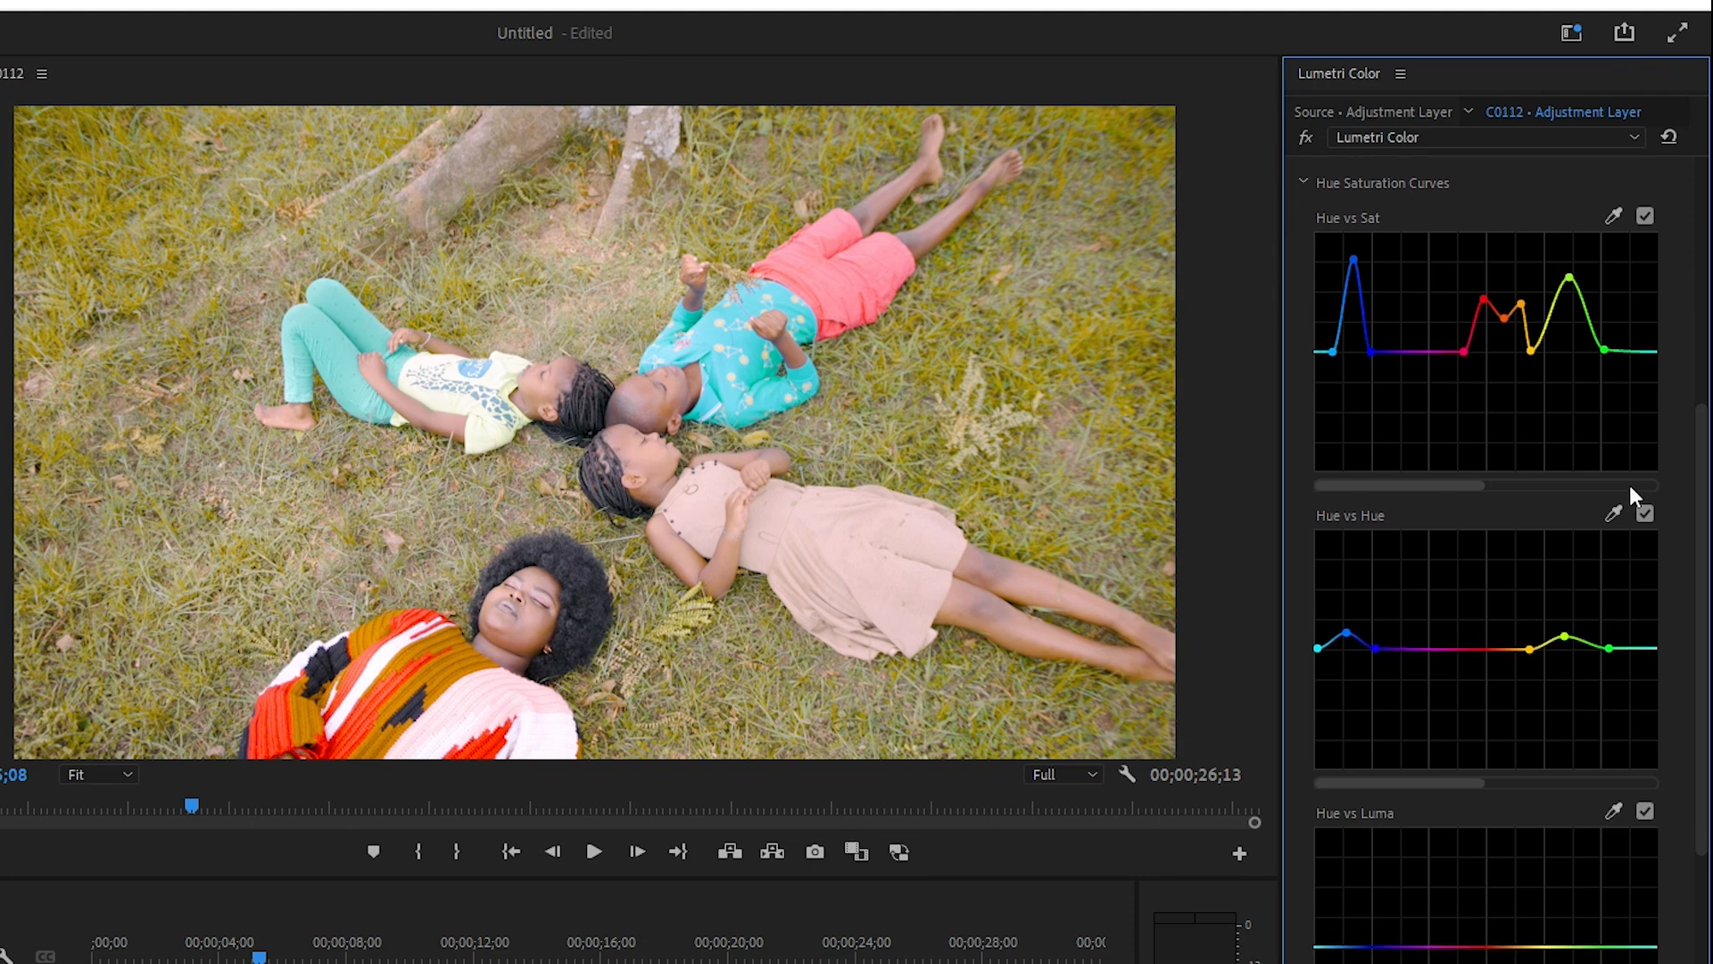
scroll(1698, 497, up, 10)
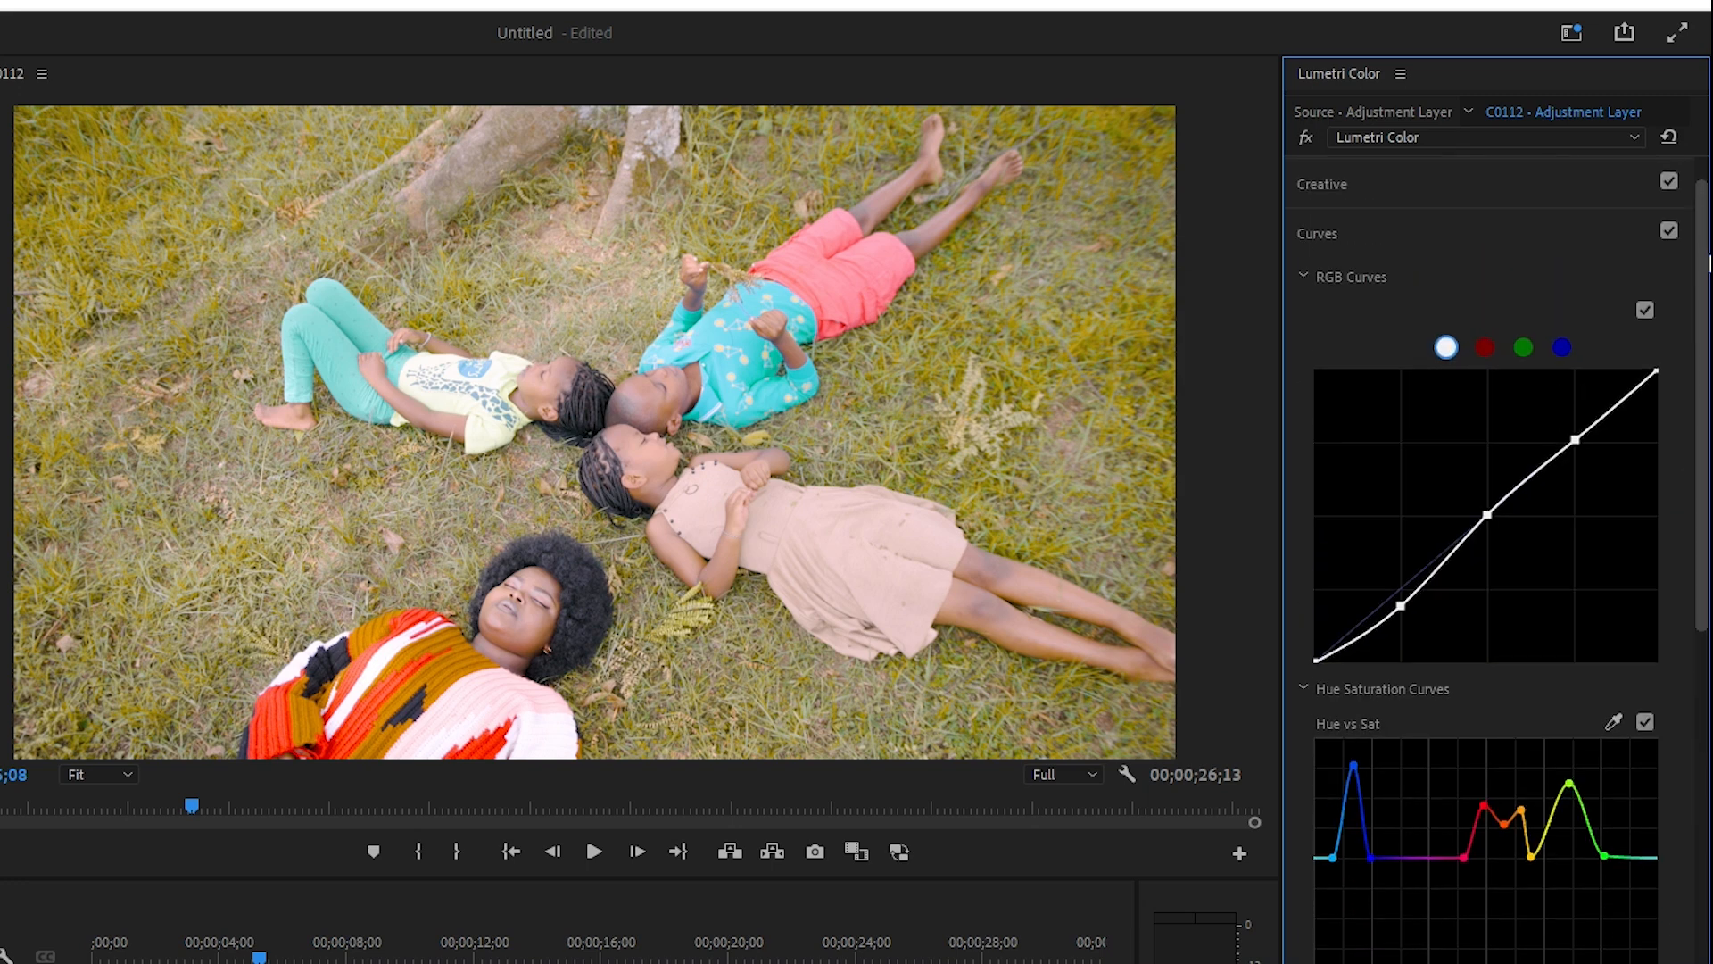
click(1330, 280)
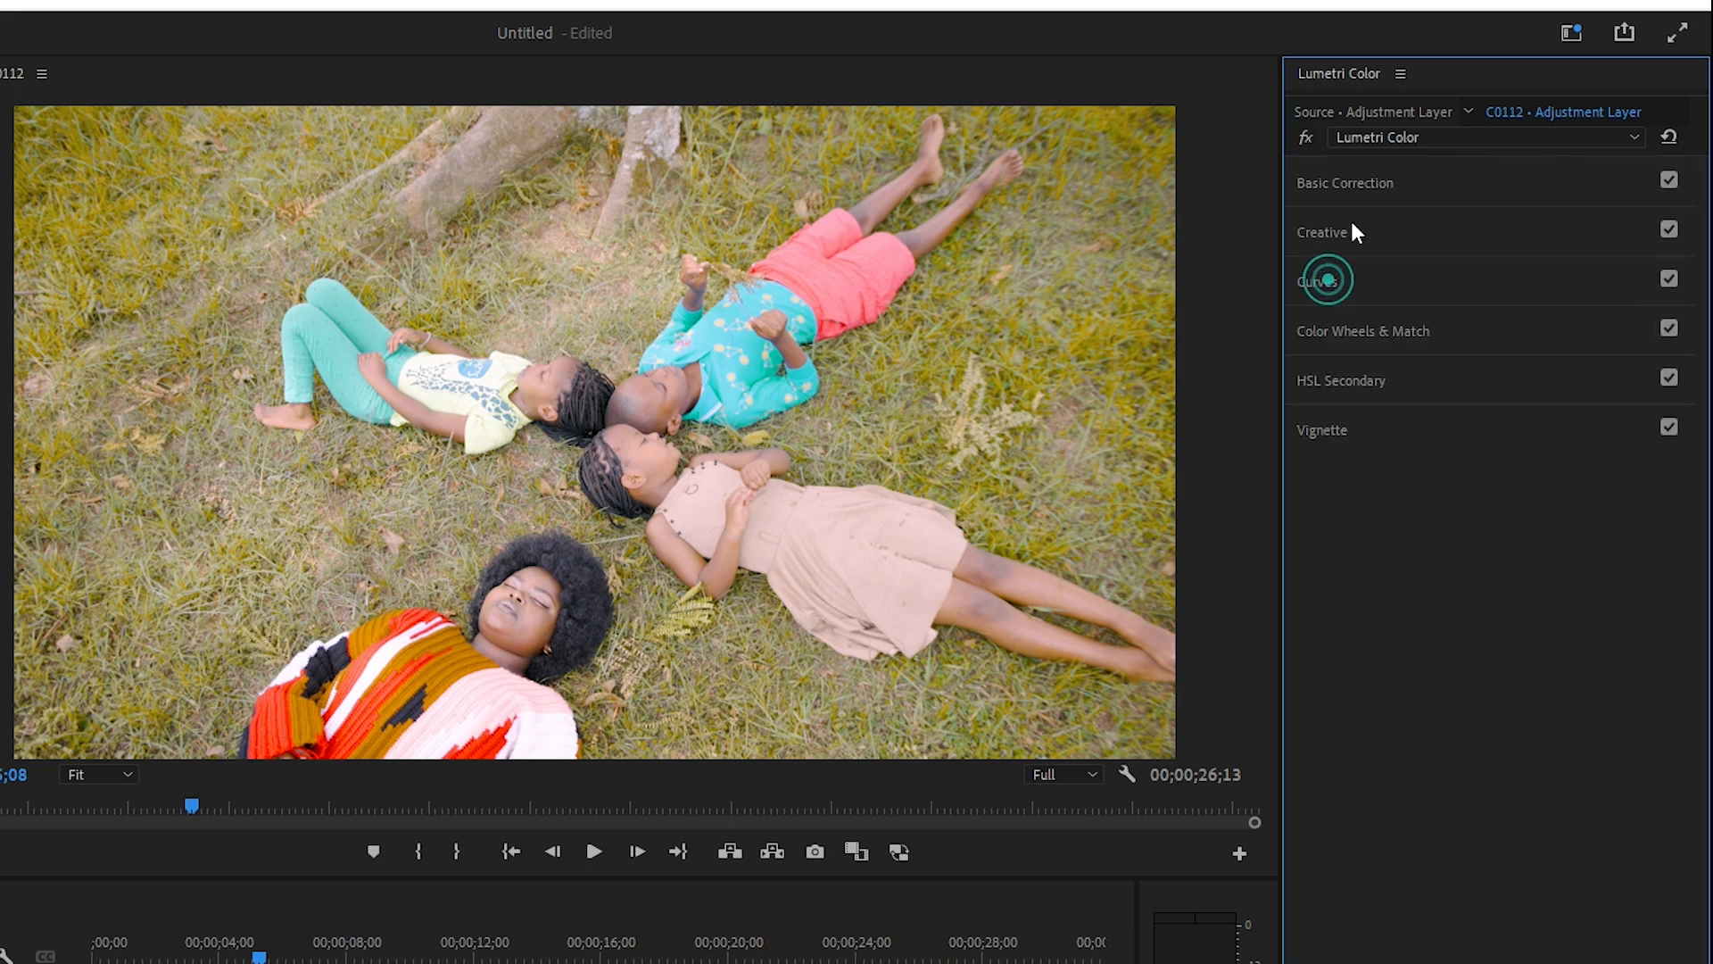
click(1368, 179)
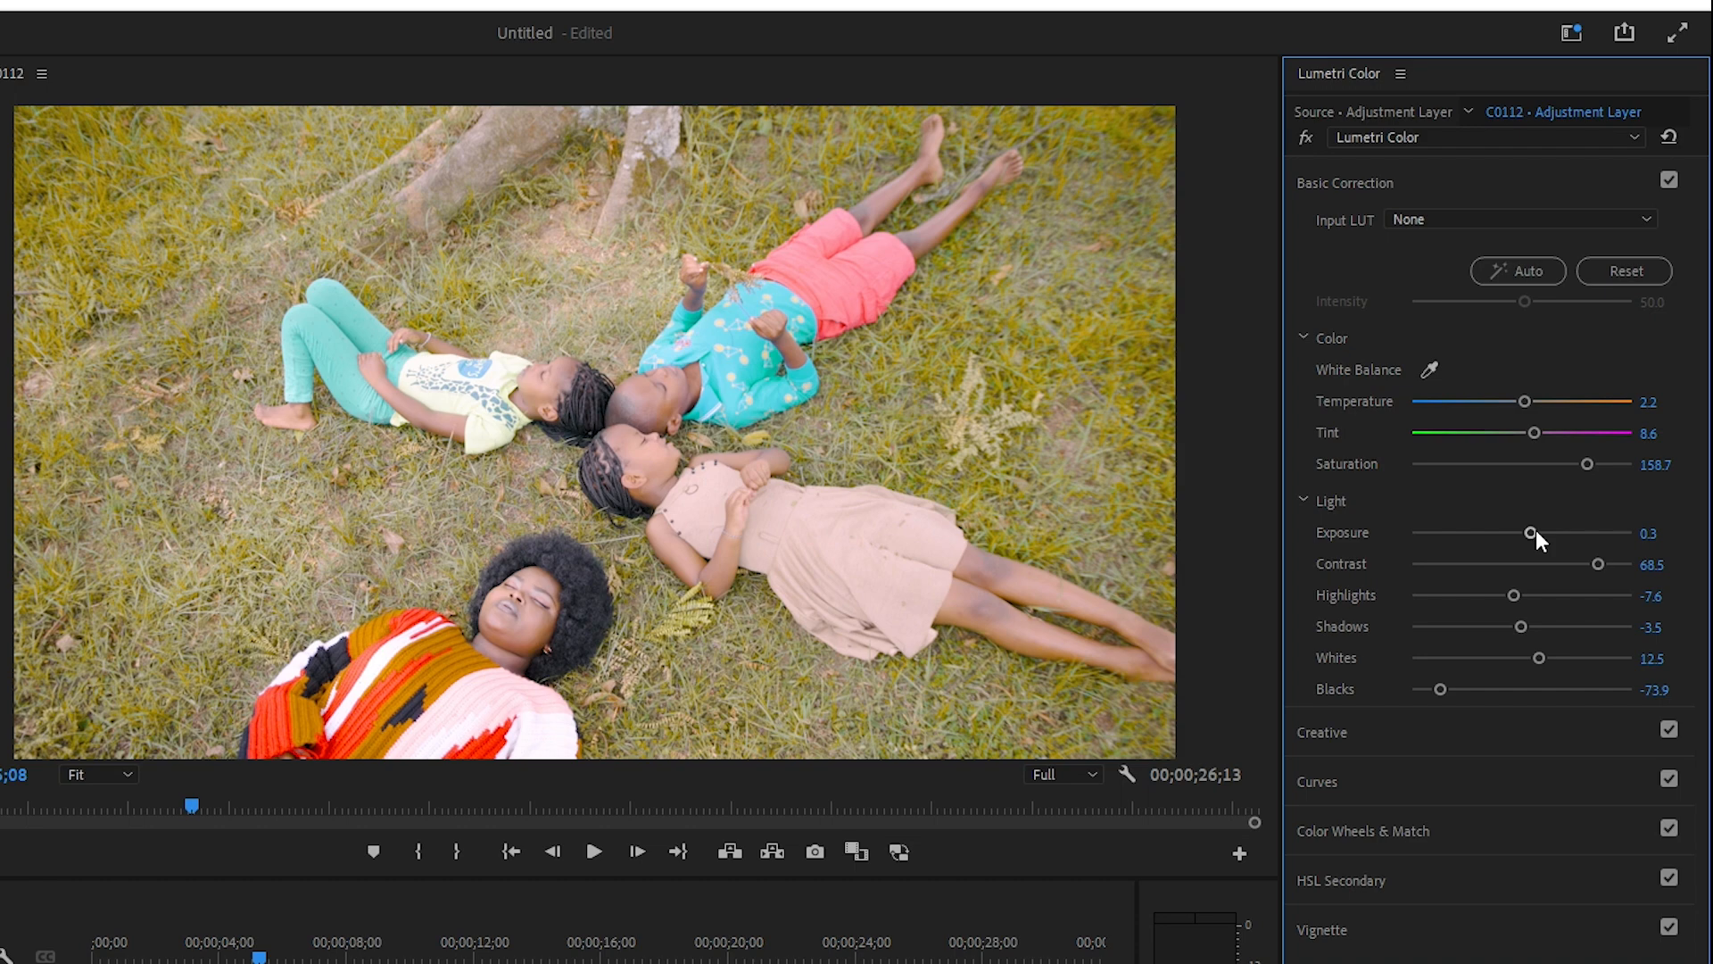
mouse_move(1528, 534)
mouse_down()
mouse_move(1543, 534)
mouse_move(1519, 542)
mouse_up()
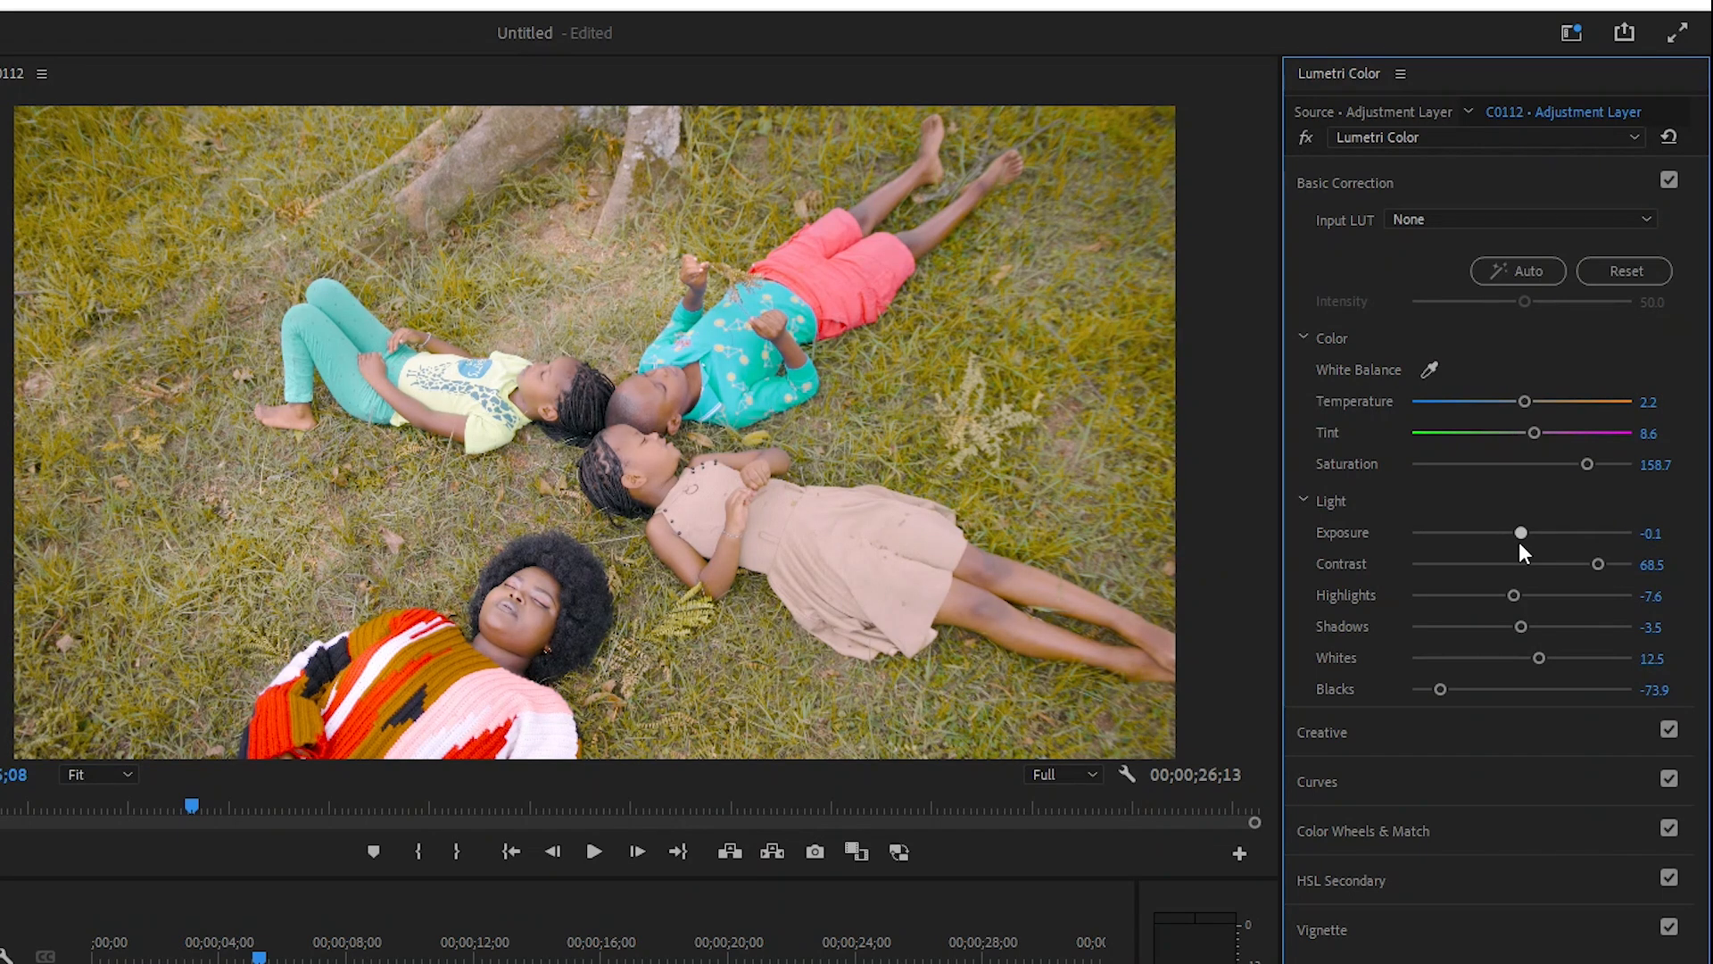
drag(1521, 544, 1523, 541)
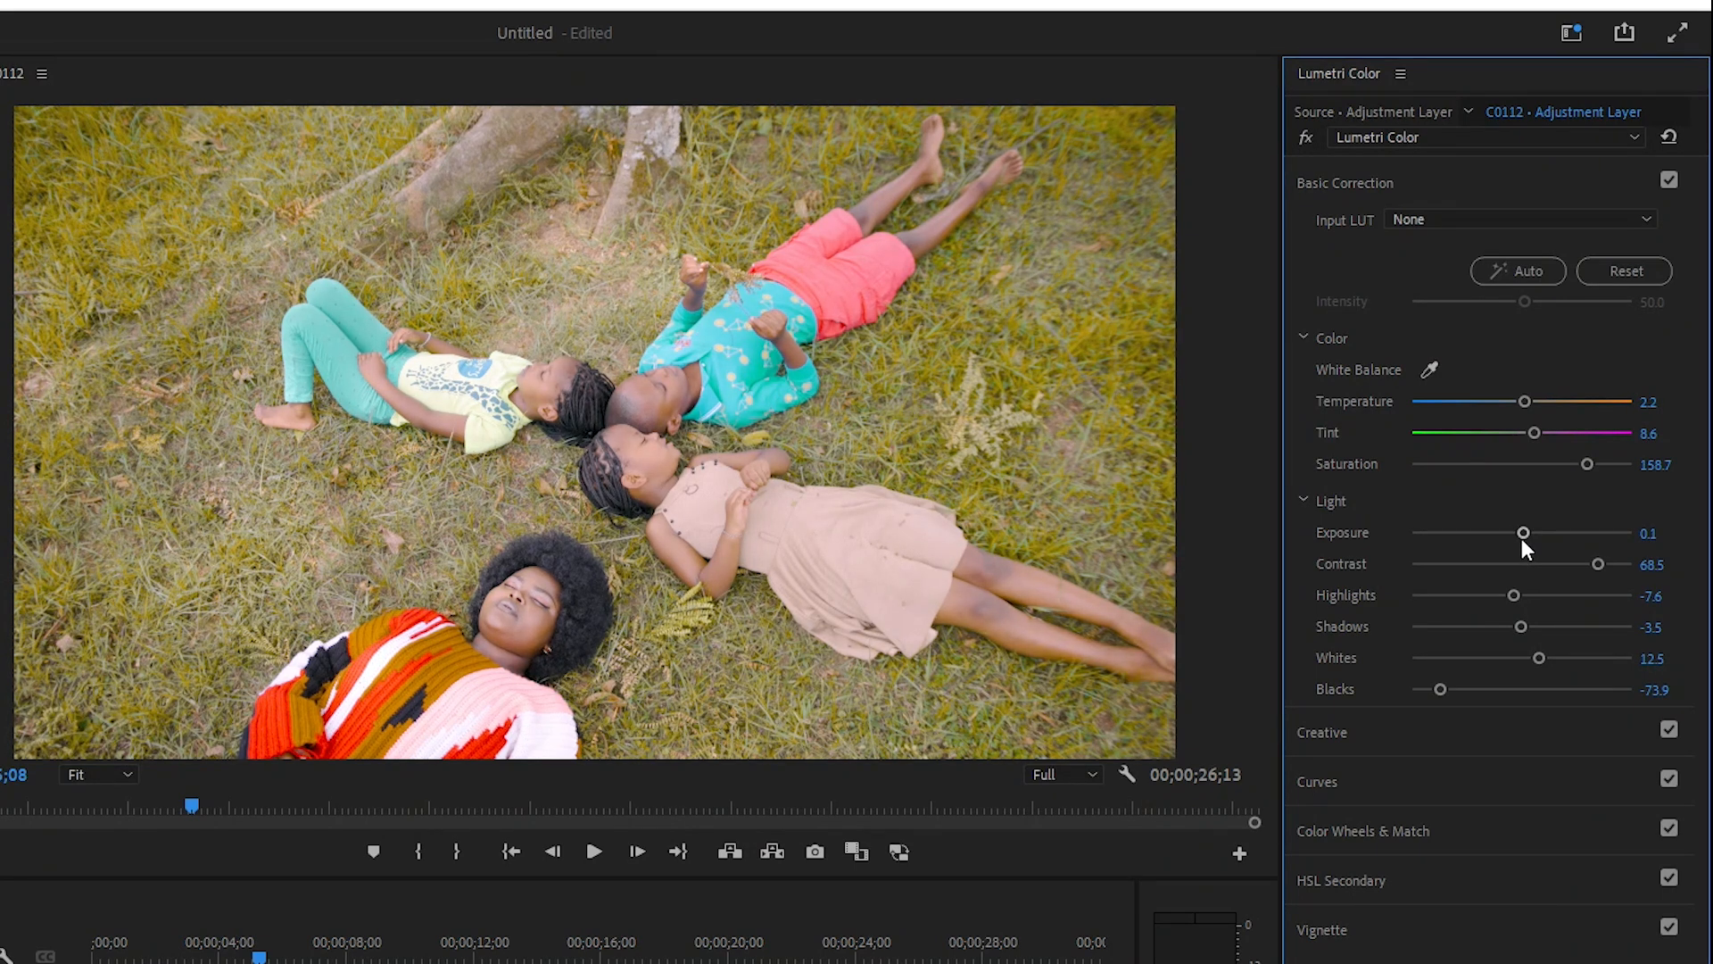
Step: Adjust the Light values to blacks -88.0, shadows -1.1 and highlights 7.6
mouse_move(1440, 689)
mouse_down()
mouse_move(1410, 689)
mouse_move(1424, 687)
mouse_up()
mouse_move(1522, 628)
mouse_down()
mouse_move(1566, 628)
mouse_move(1521, 630)
mouse_move(1539, 596)
mouse_move(1503, 599)
mouse_move(1531, 597)
mouse_up()
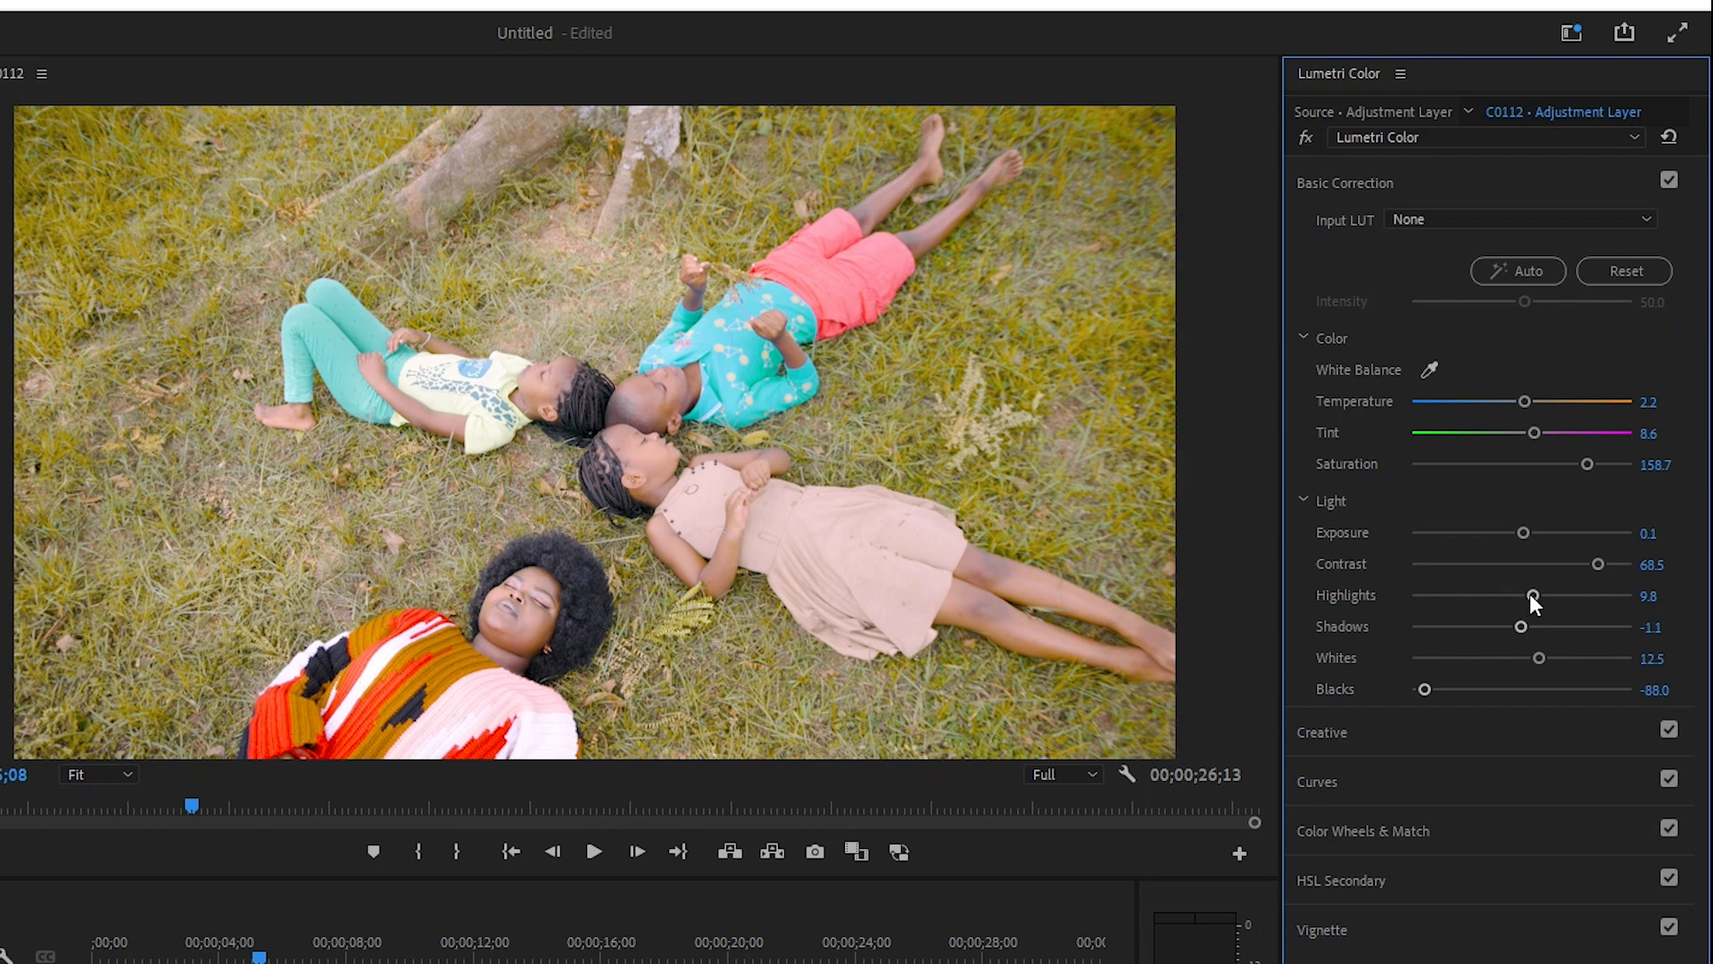
drag(1534, 593, 1524, 595)
drag(1525, 594, 1530, 600)
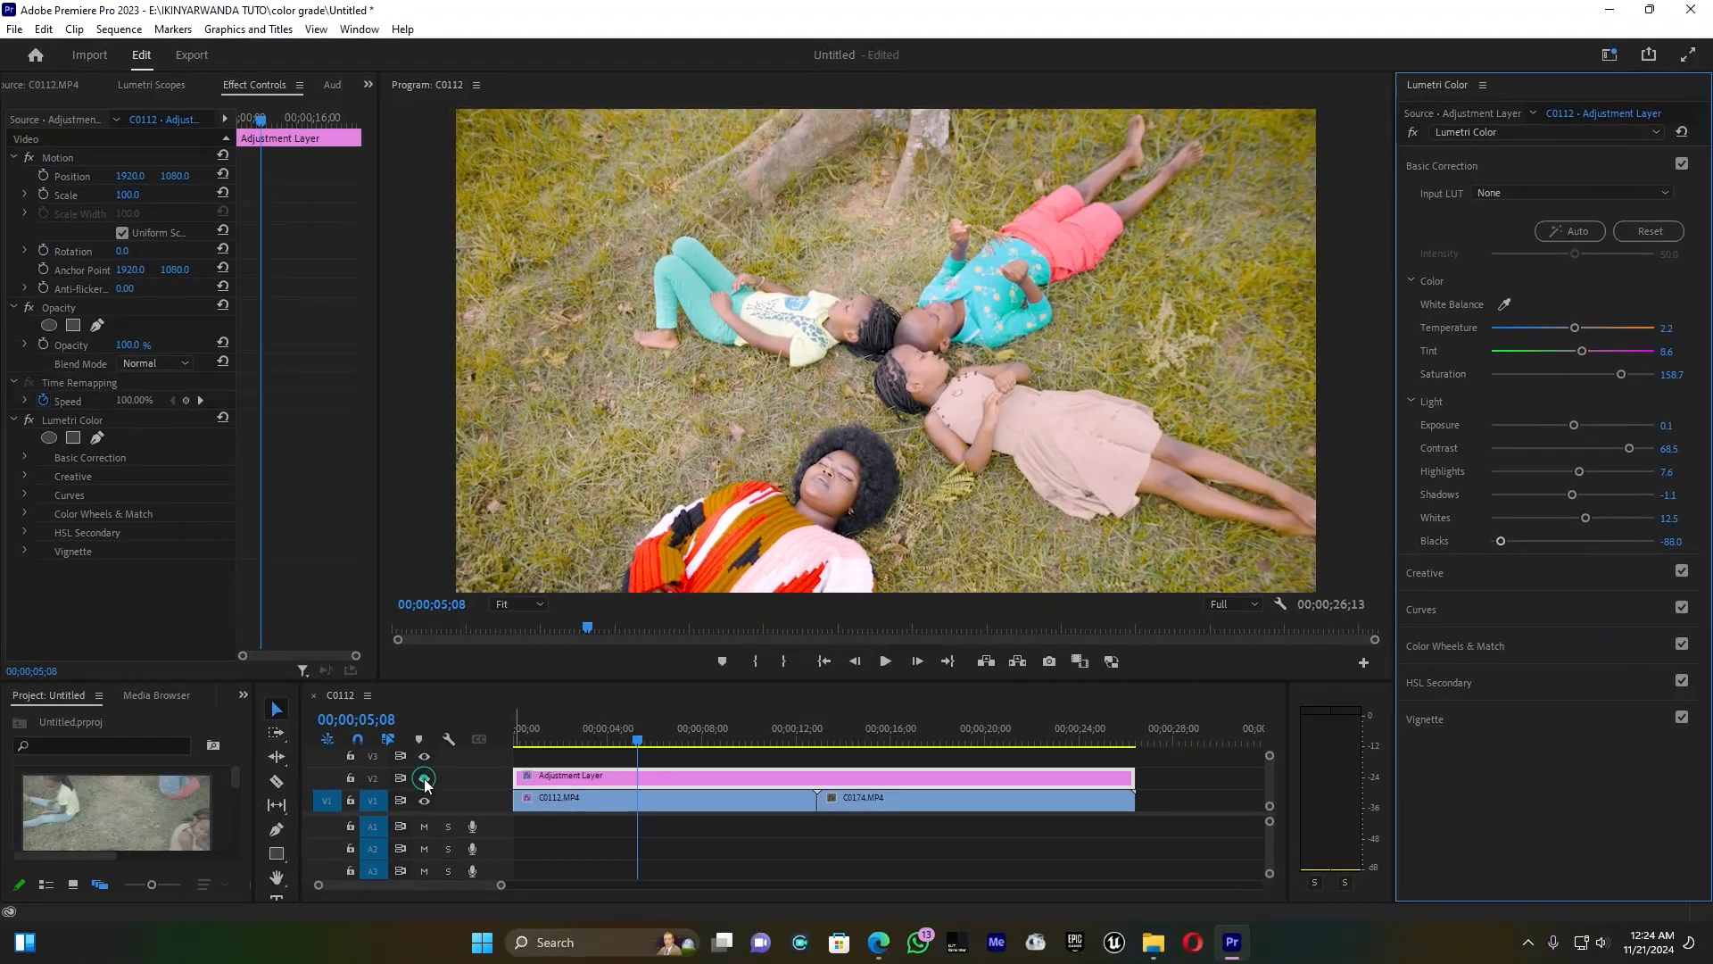
Step: Toggle track V2's output on both clips, at 00;00;05;08 and 00;00;19;09, to compare the graded and original pictures
click(349, 817)
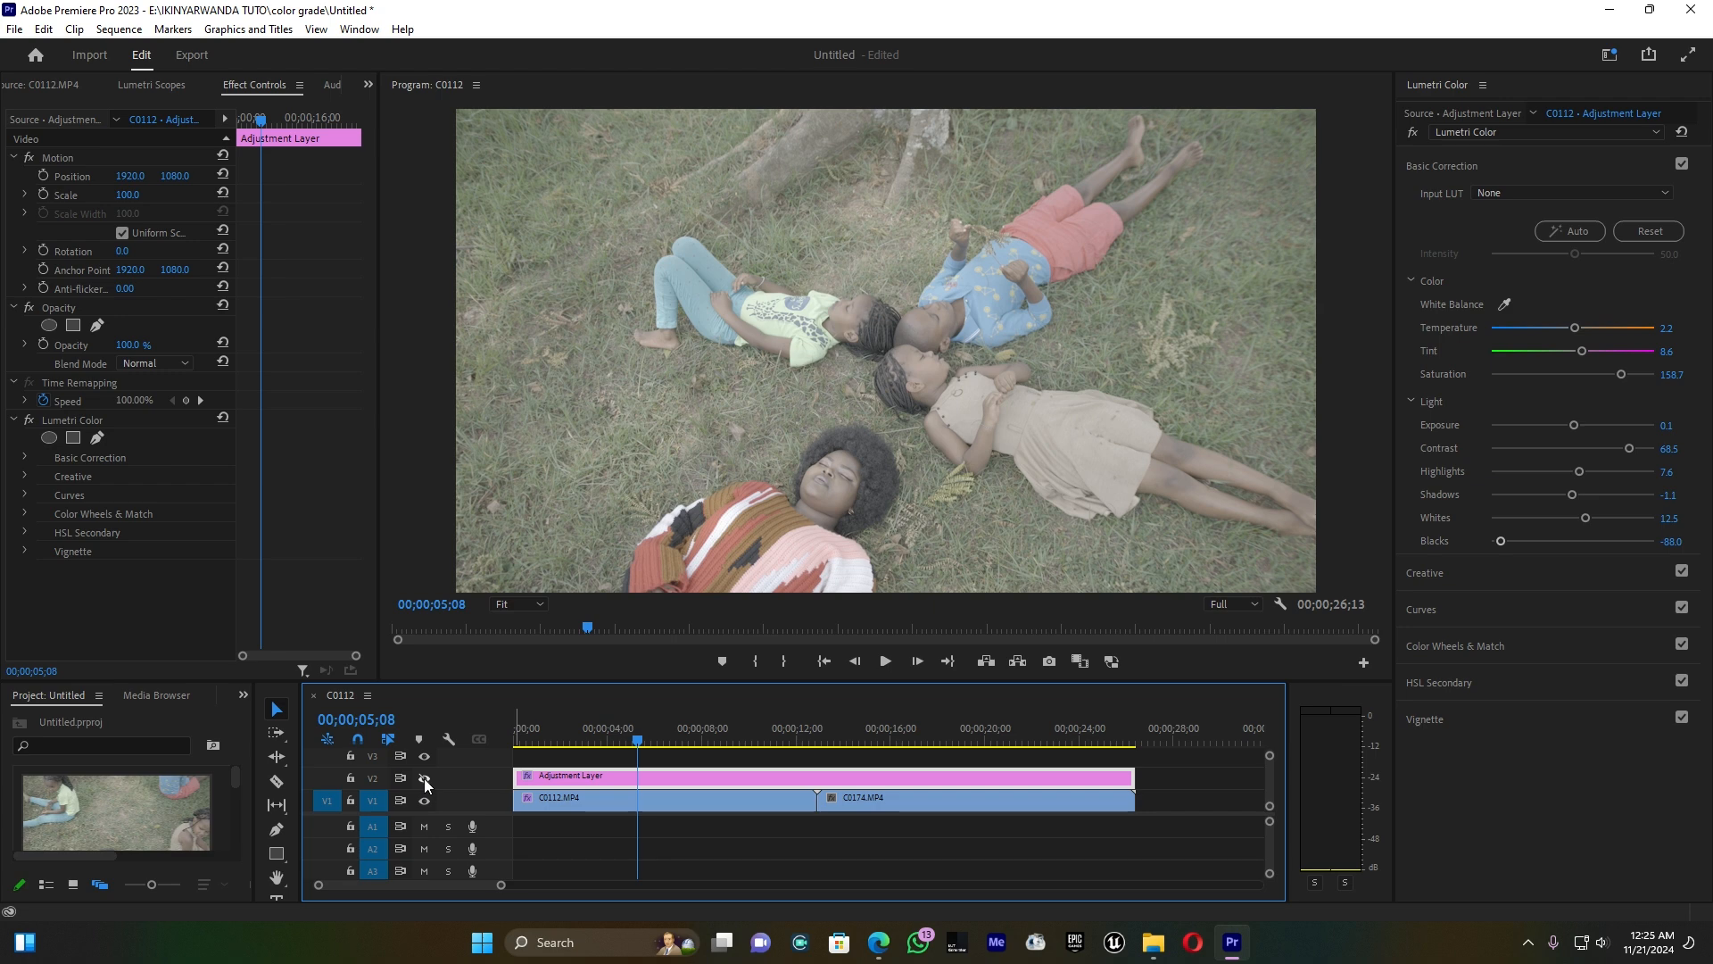
click(425, 778)
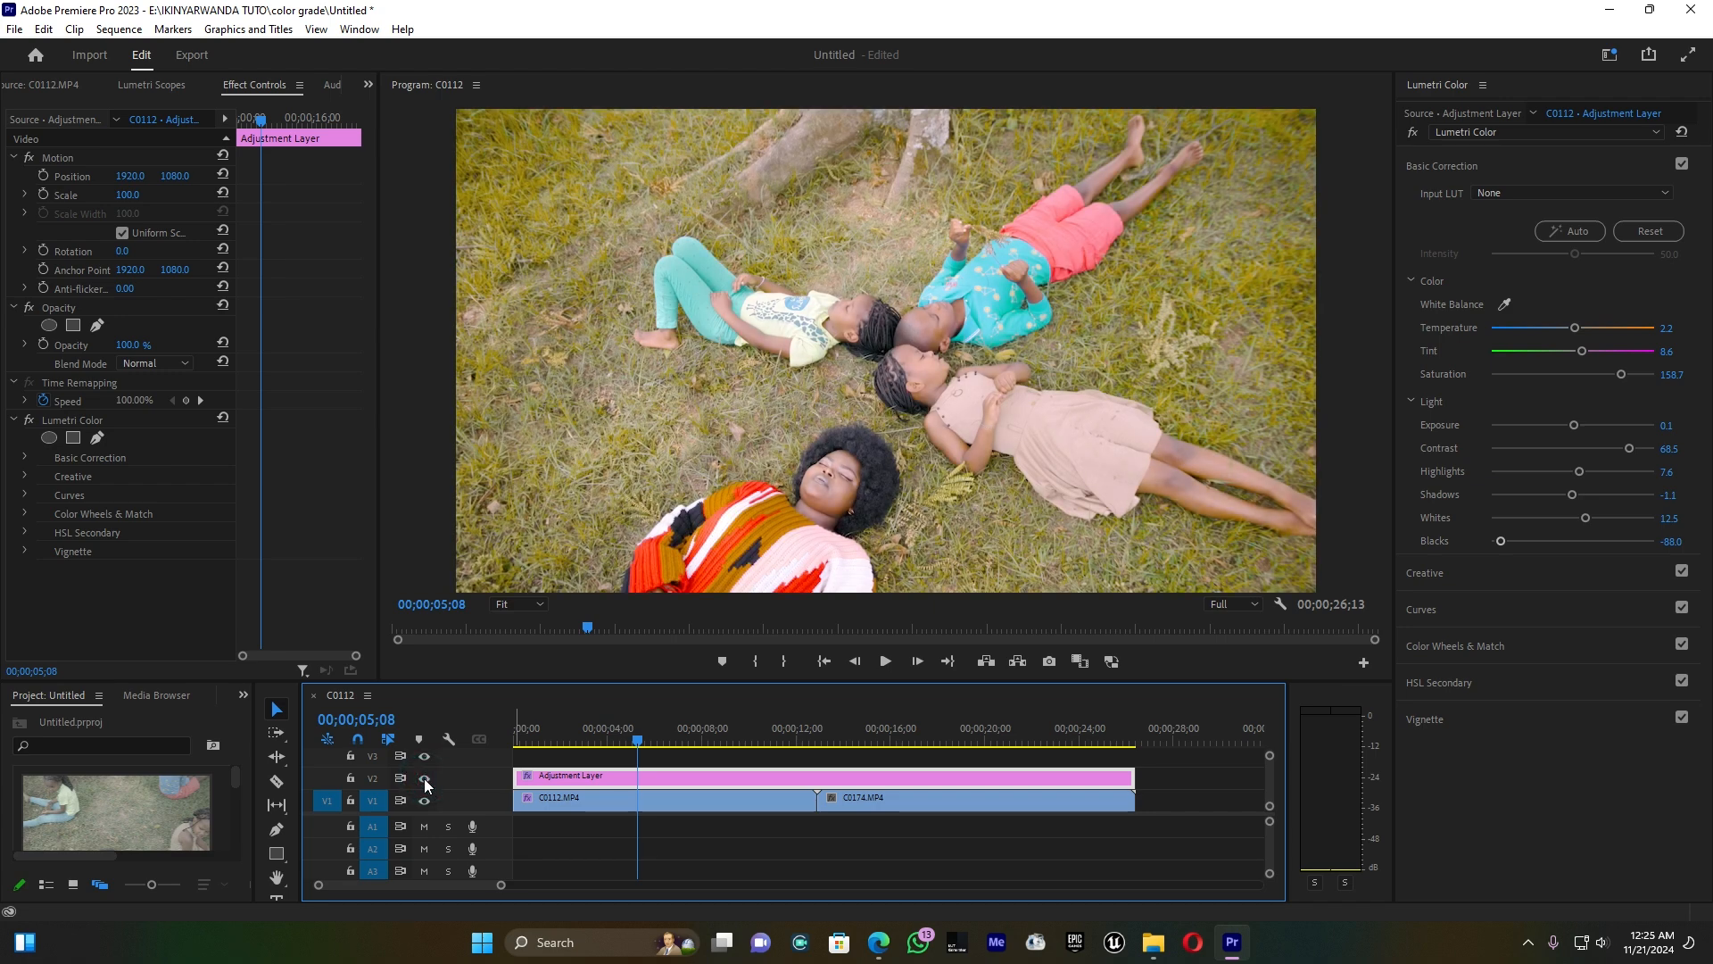
click(967, 737)
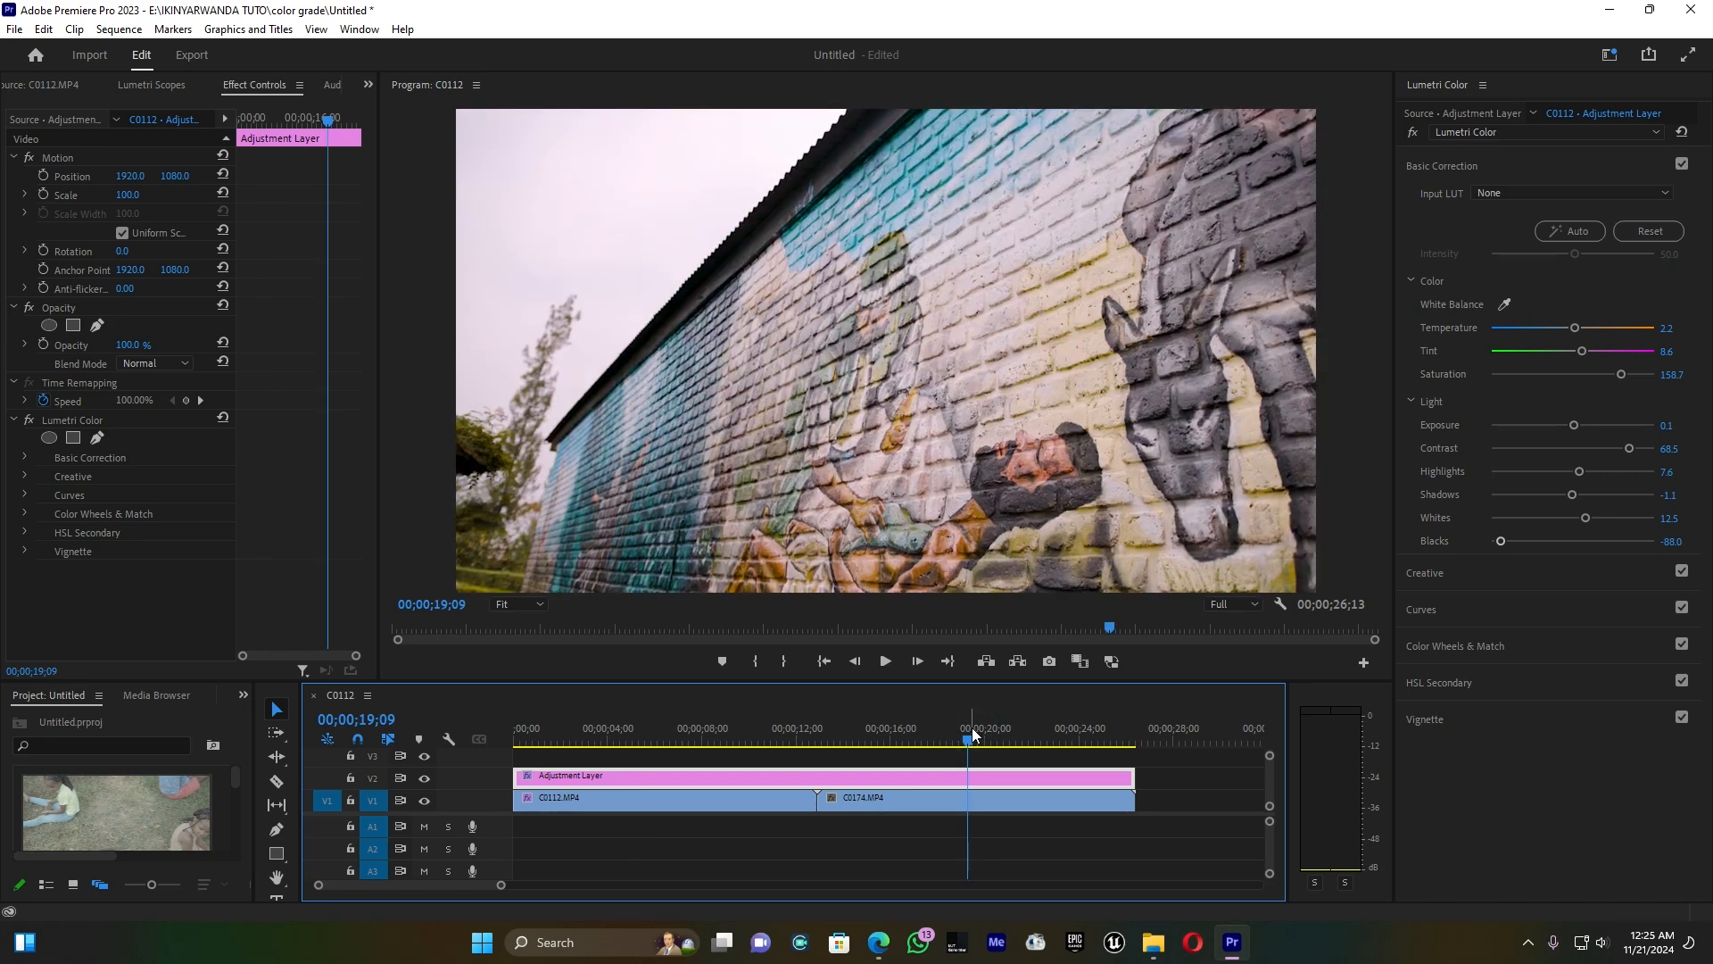
click(425, 779)
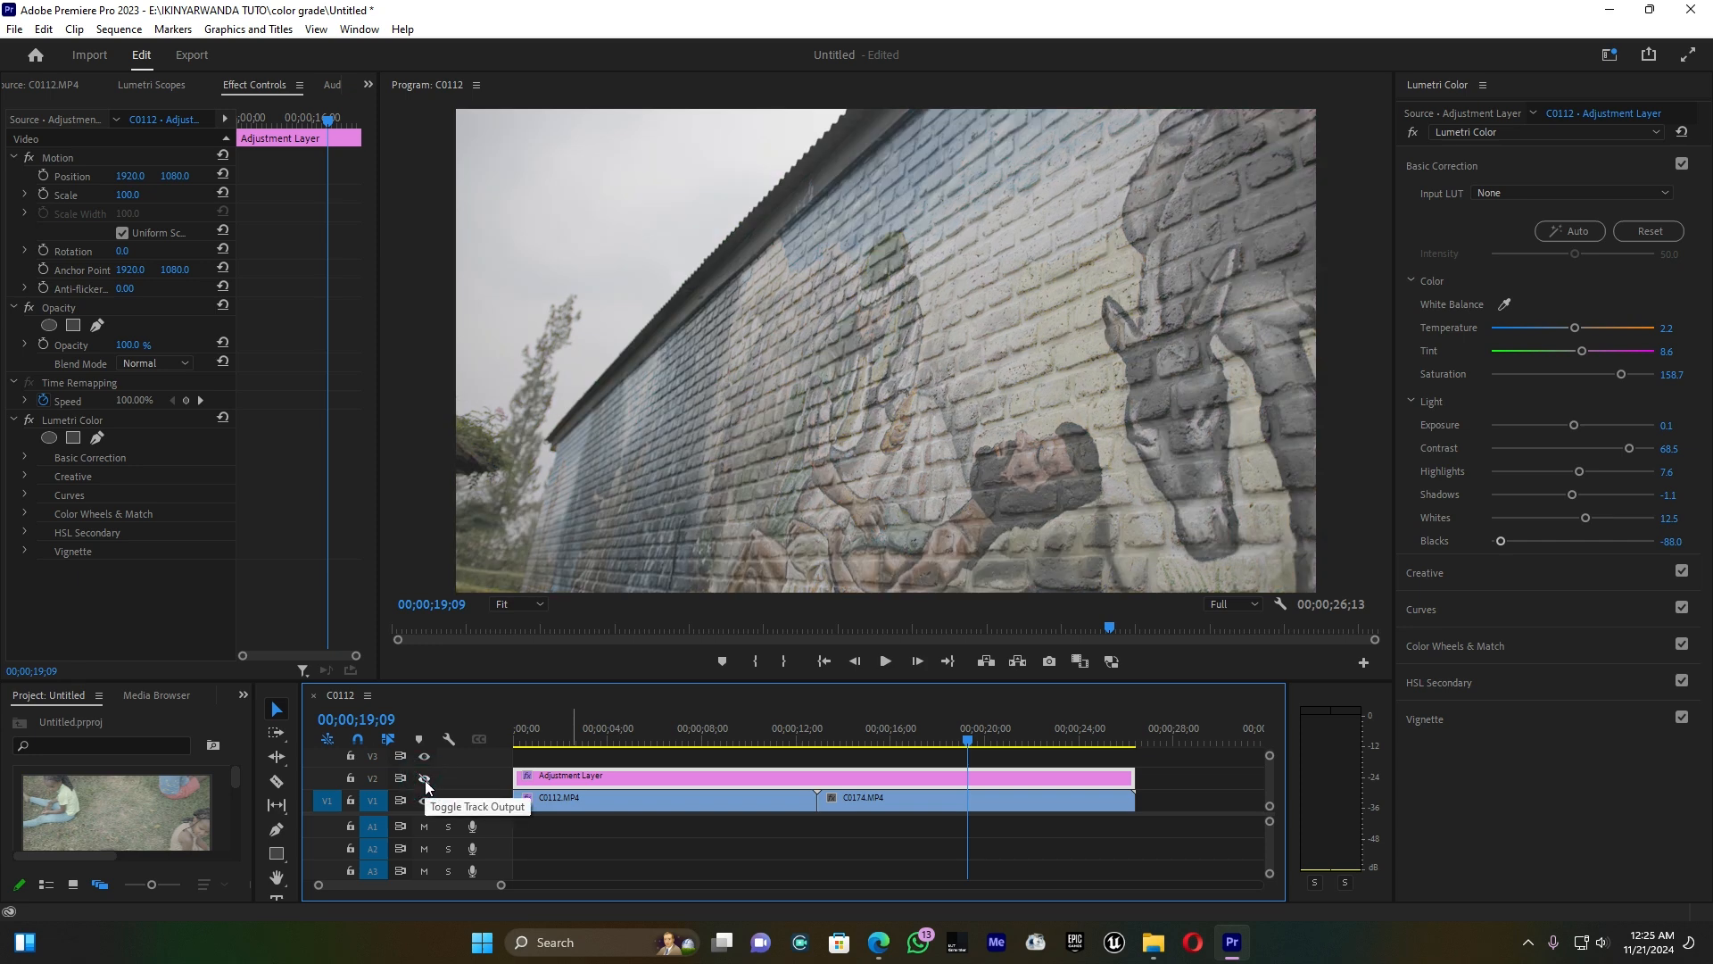
click(424, 780)
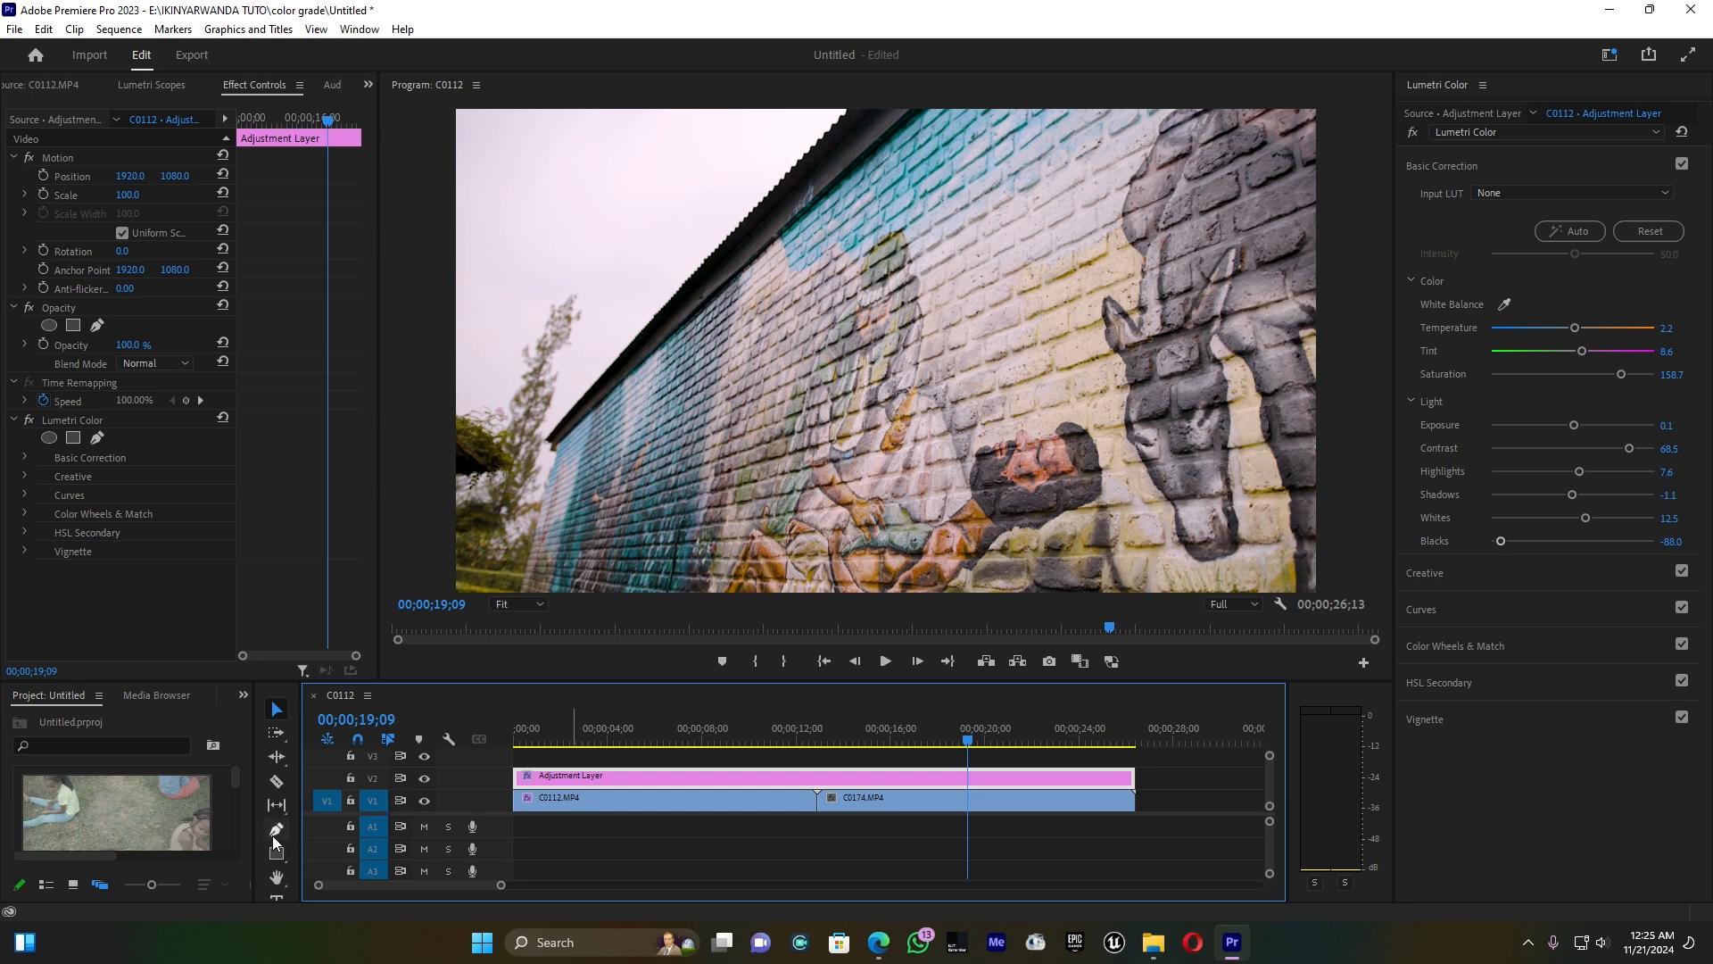
Step: Return the playhead to the sequence start and play the first seconds to review the grade
drag(559, 736, 497, 739)
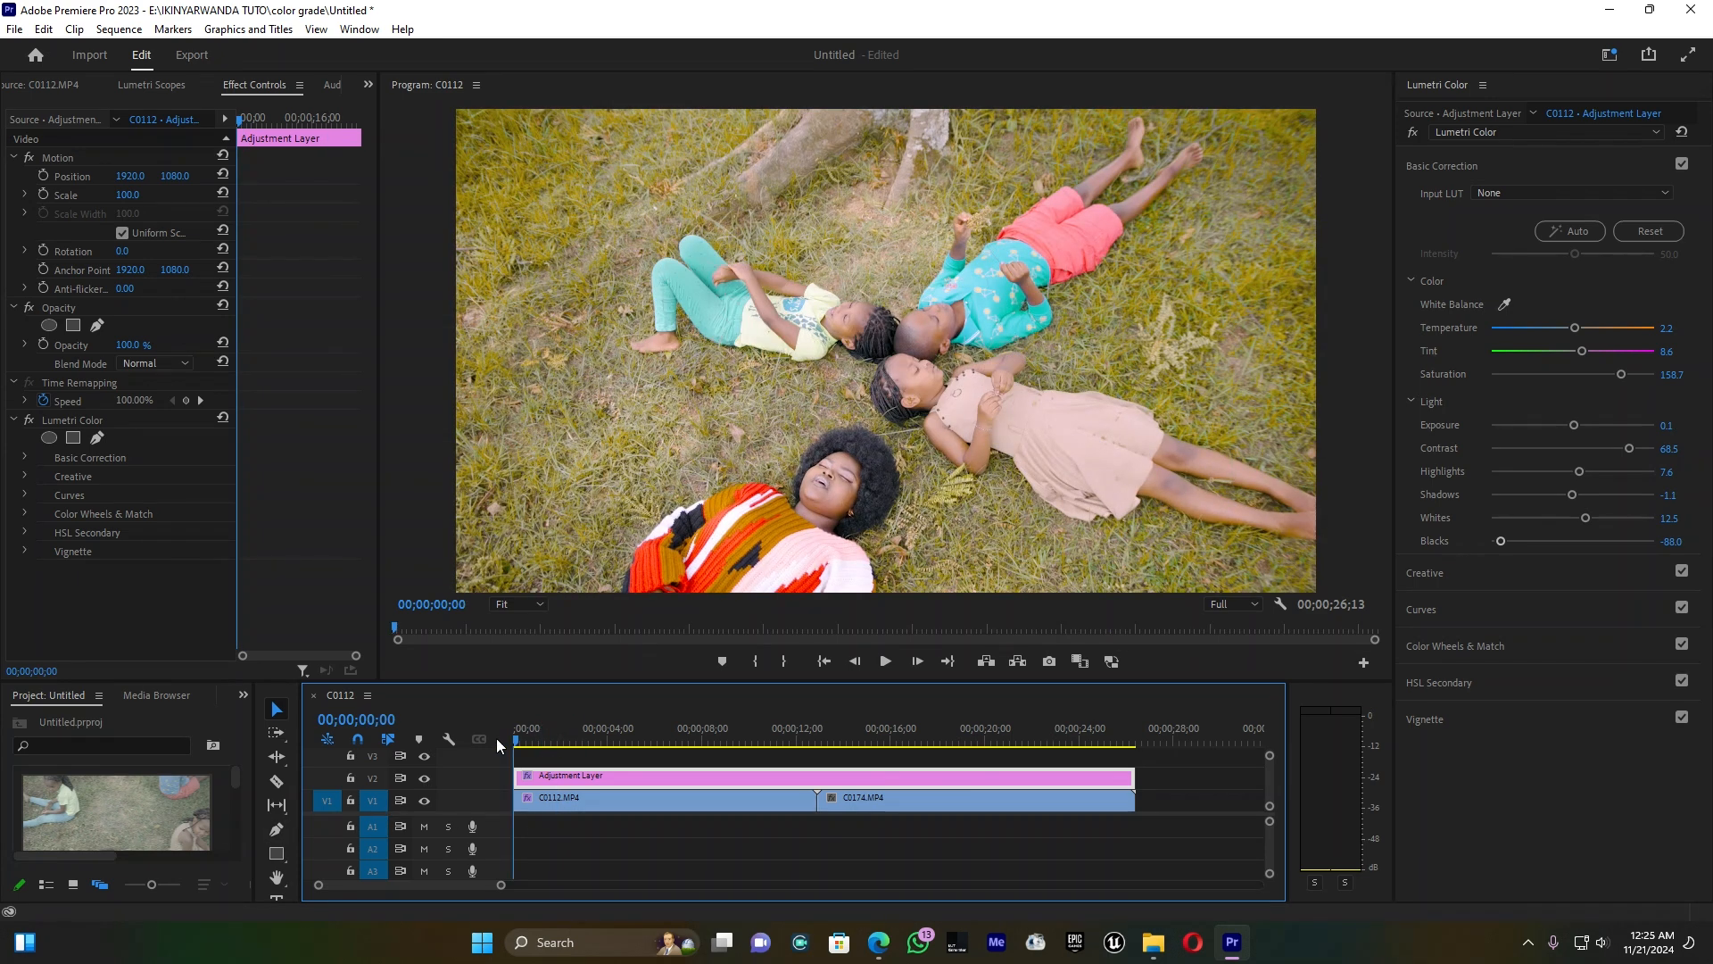
key(space)
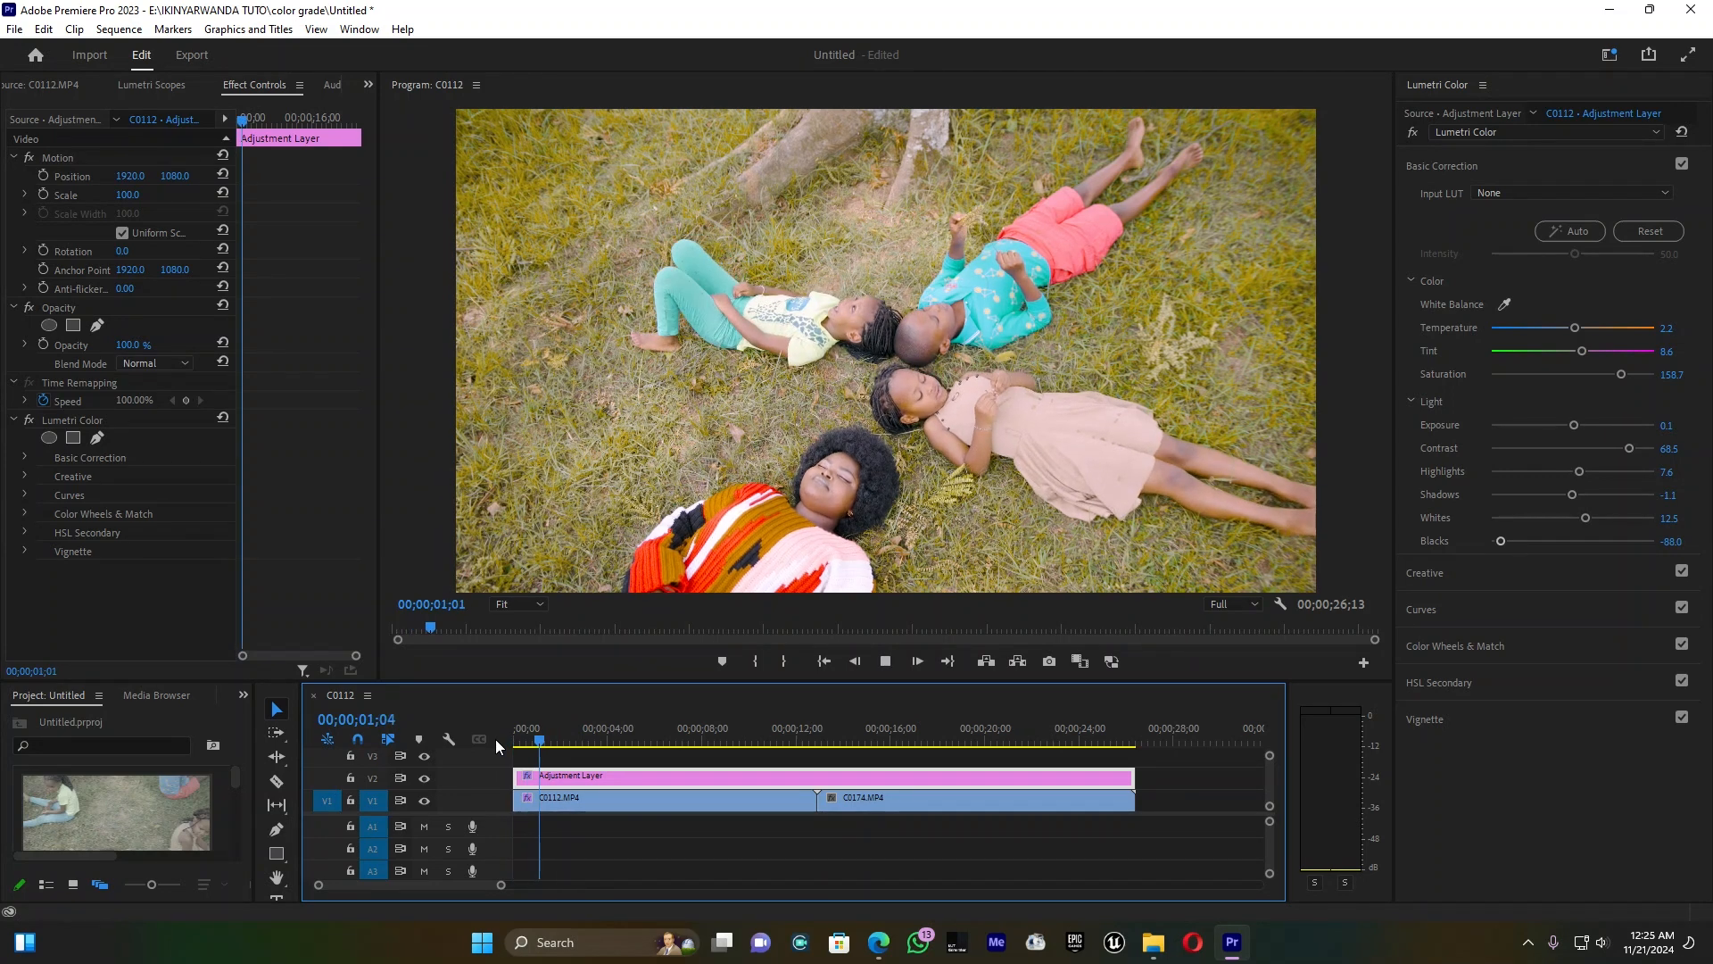
key(space)
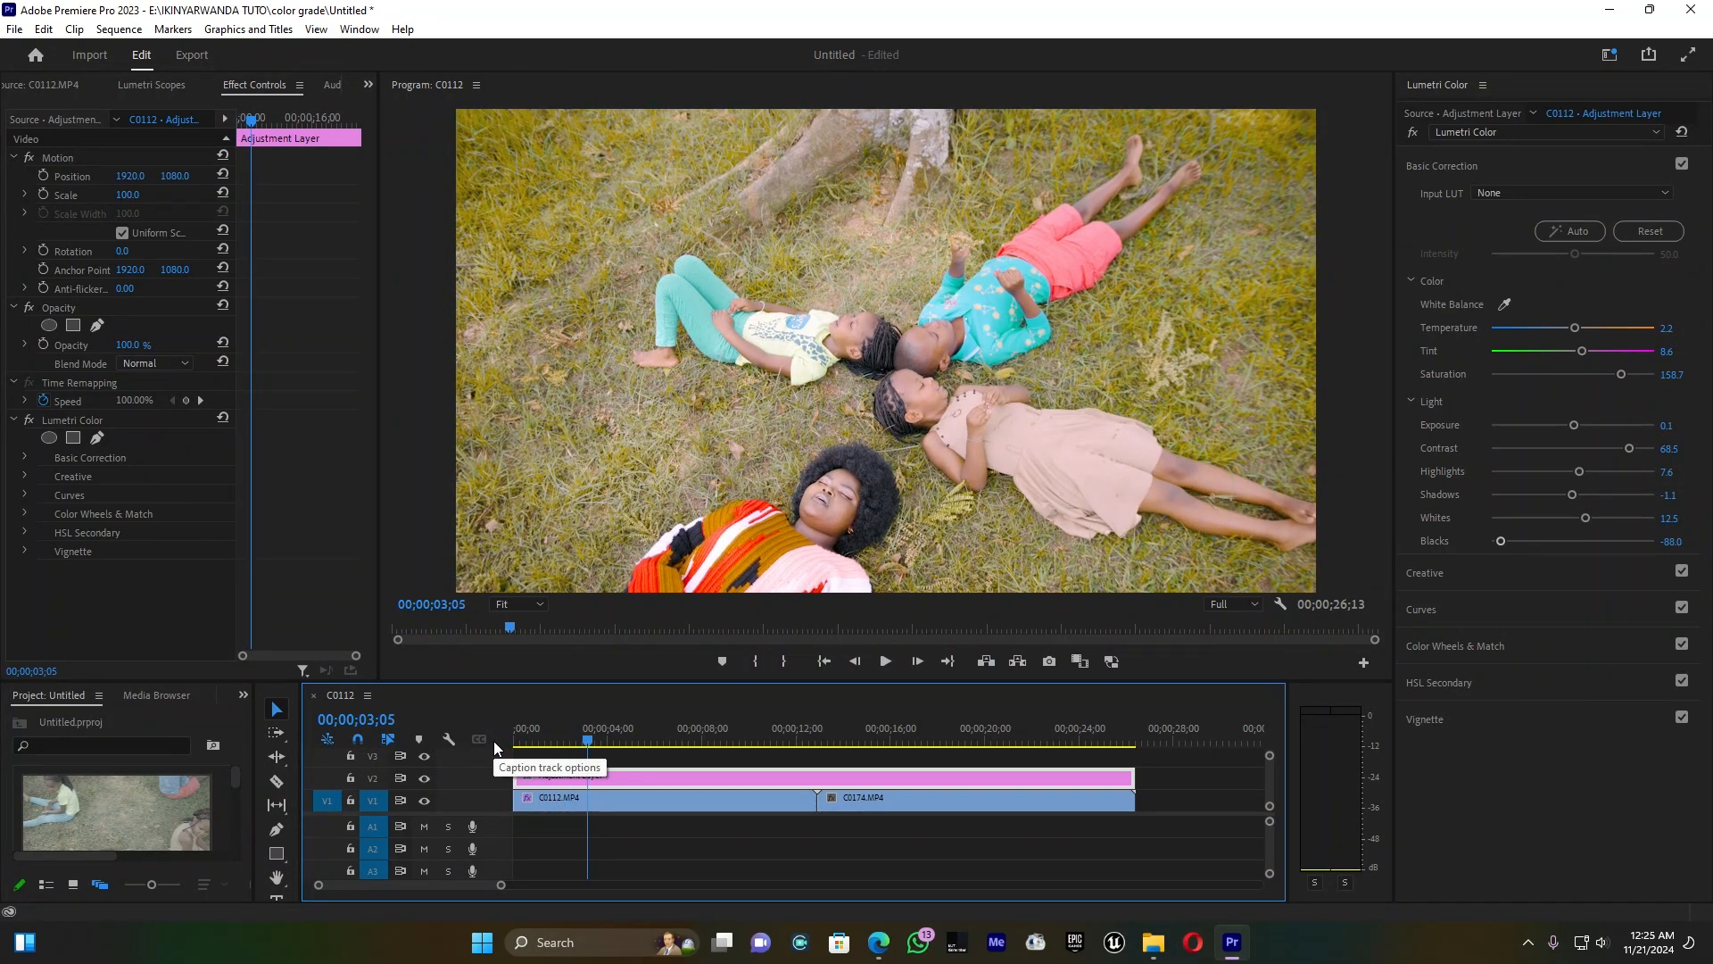